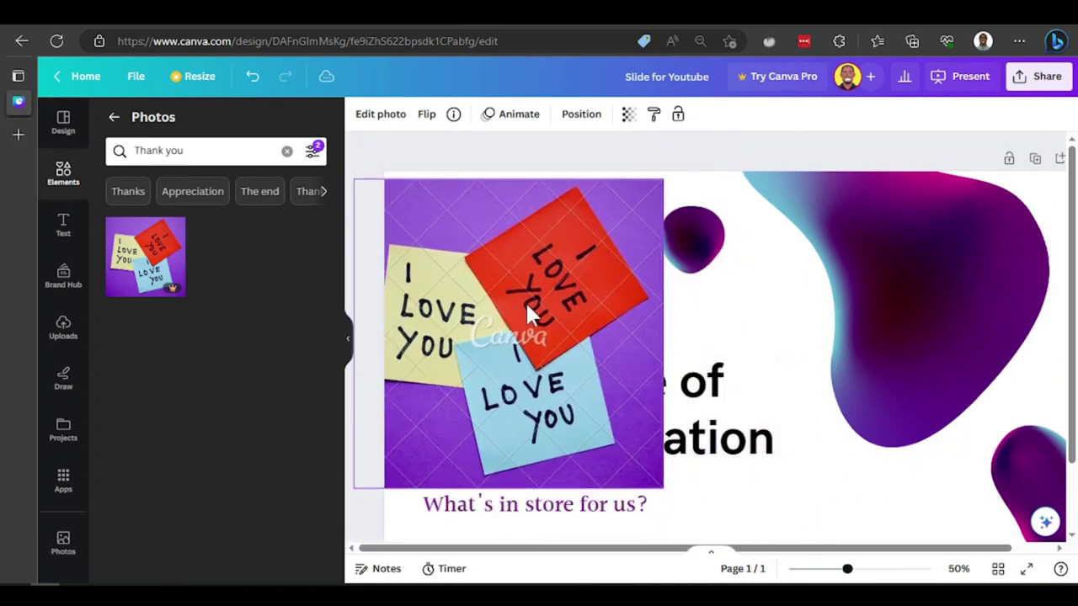
Remove the purple sticky-note photo from the title slide.
{"action": "left_click", "coordinate": [520, 217]}
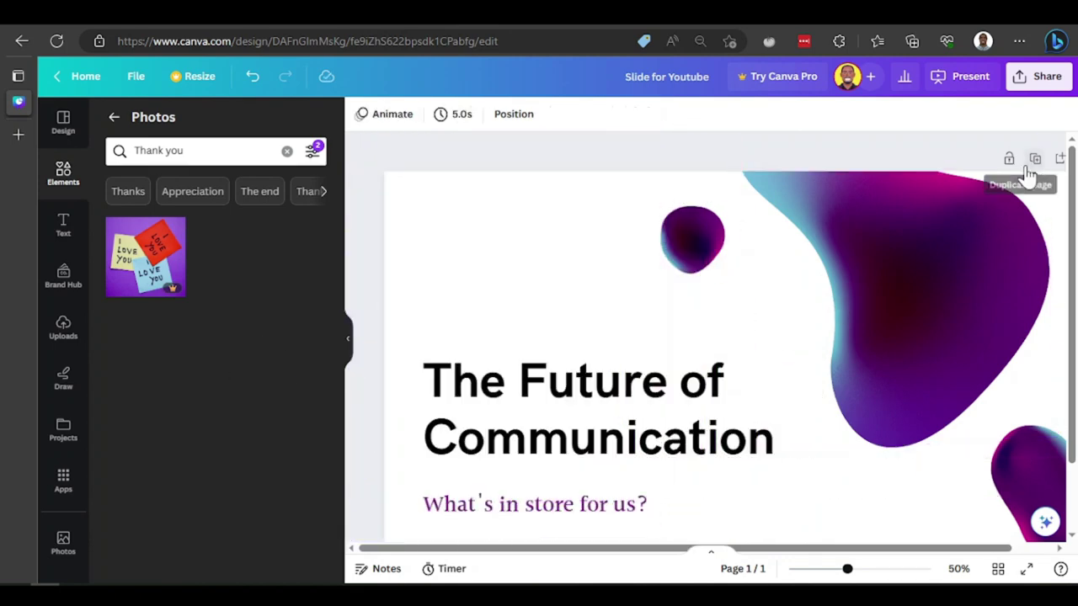
Add a blank second page and place the purple sticky-note photo on its left half.
{"action": "scroll", "coordinate": [715, 286], "scroll_direction": "down", "scroll_amount": 2}
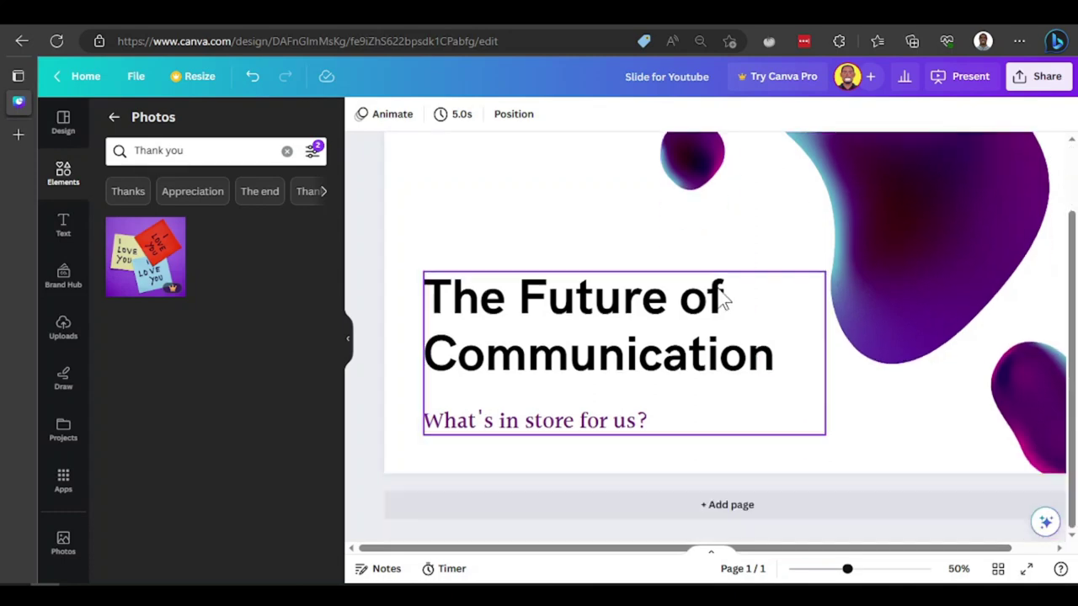
{"action": "left_click", "coordinate": [715, 507]}
{"action": "scroll", "coordinate": [719, 500], "scroll_direction": "down", "scroll_amount": 3}
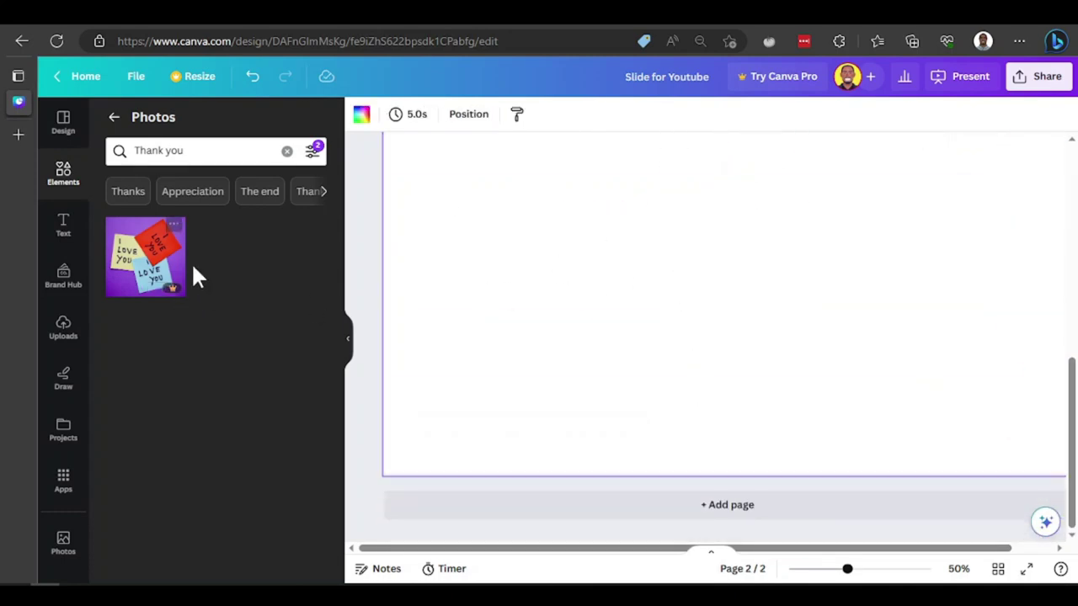
{"action": "left_click_drag", "start_coordinate": [193, 277], "coordinate": [707, 261]}
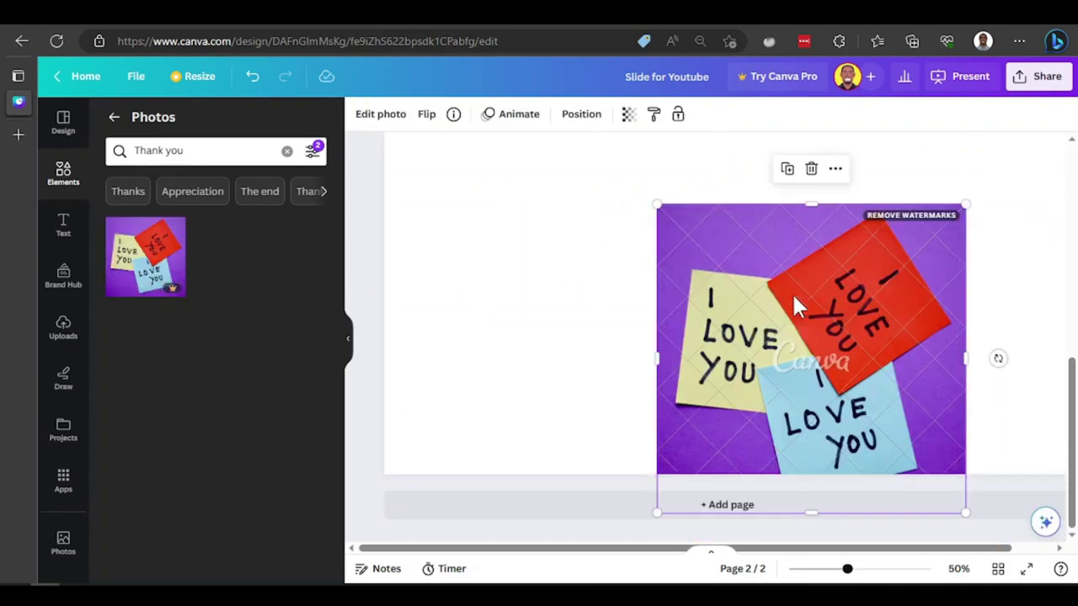
{"action": "left_click_drag", "start_coordinate": [791, 292], "coordinate": [719, 255]}
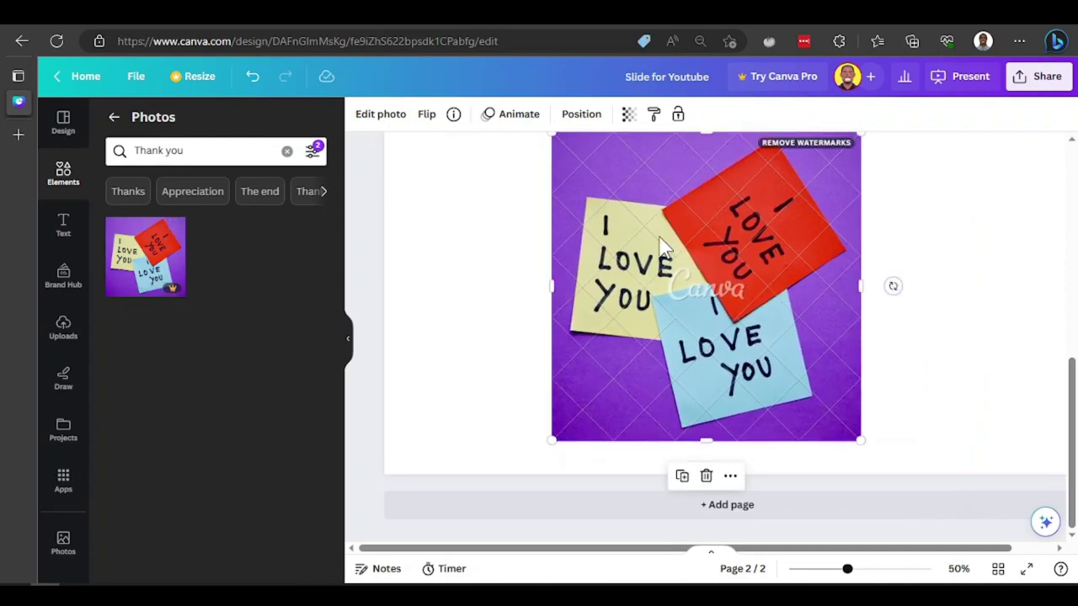
{"action": "left_click_drag", "start_coordinate": [754, 280], "coordinate": [649, 272]}
{"action": "scroll", "coordinate": [864, 314], "scroll_direction": "up", "scroll_amount": 1}
{"action": "scroll", "coordinate": [864, 315], "scroll_direction": "down", "scroll_amount": 1}
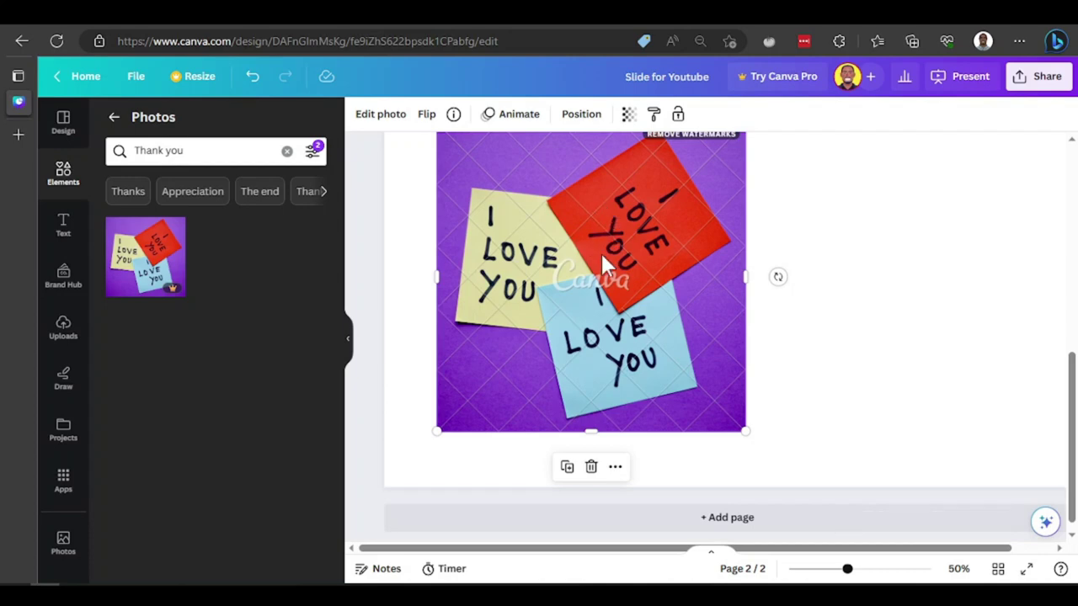
{"action": "mouse_move", "coordinate": [589, 282]}
{"action": "left_mouse_down"}
{"action": "mouse_move", "coordinate": [630, 311]}
{"action": "mouse_move", "coordinate": [588, 282]}
{"action": "mouse_move", "coordinate": [577, 299]}
{"action": "left_mouse_up"}
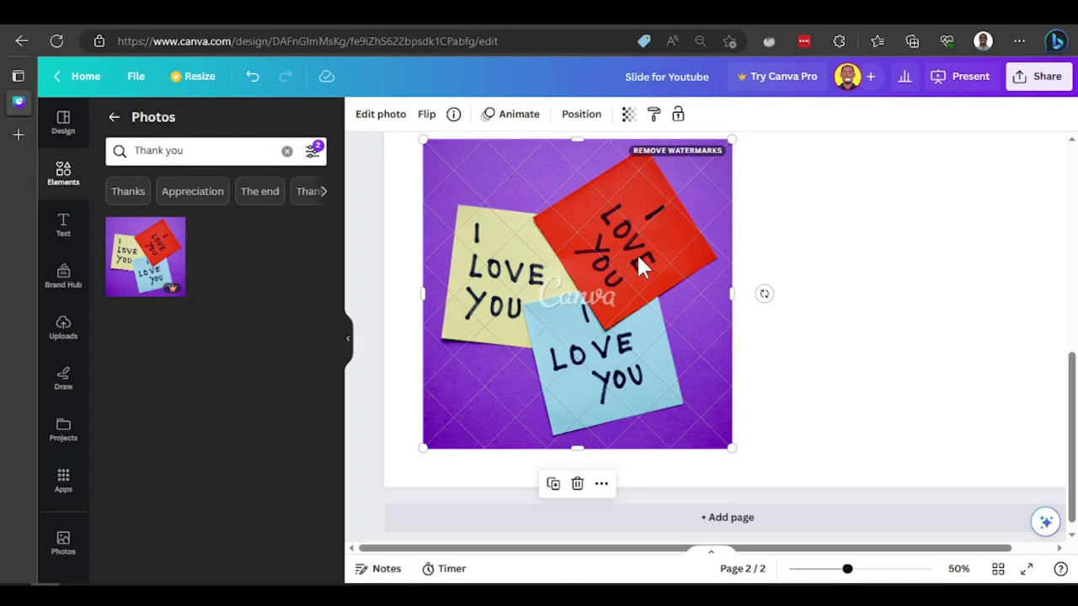
Delete the sticky-note photo from page 2 and remove that empty page.
{"action": "key", "text": "Delete"}
{"action": "scroll", "coordinate": [505, 354], "scroll_direction": "up", "scroll_amount": 1}
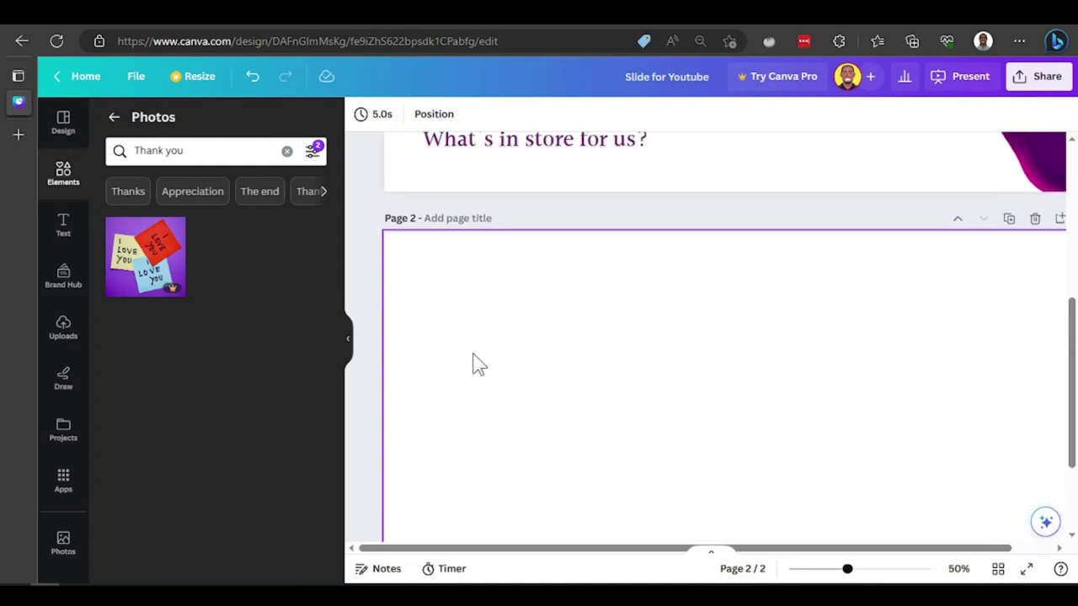
{"action": "scroll", "coordinate": [630, 282], "scroll_direction": "up", "scroll_amount": 3}
{"action": "left_click", "coordinate": [926, 238]}
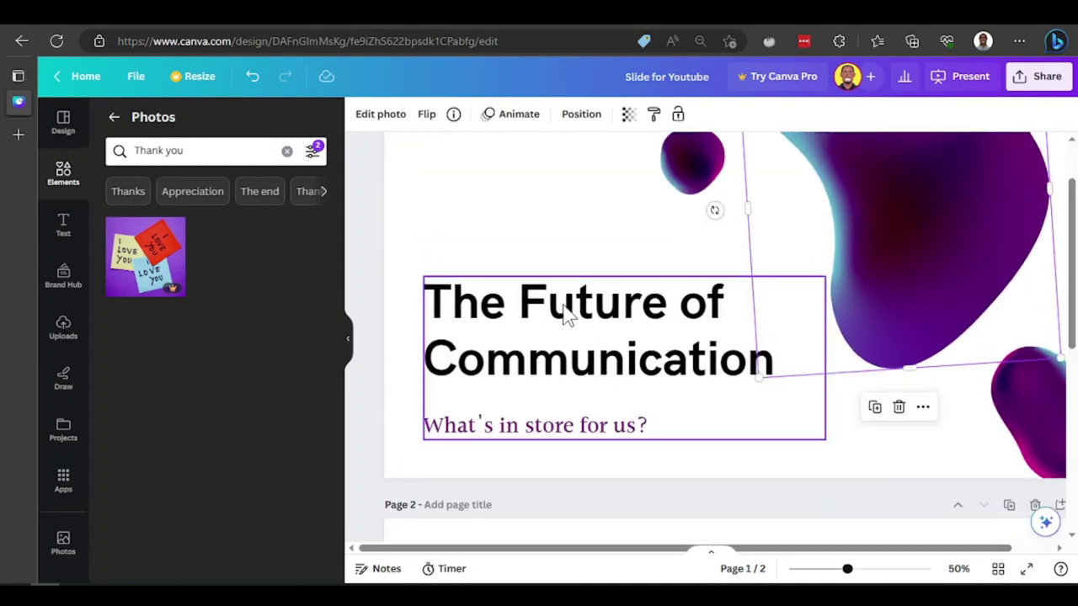
{"action": "scroll", "coordinate": [567, 310], "scroll_direction": "down", "scroll_amount": 1}
{"action": "scroll", "coordinate": [564, 307], "scroll_direction": "up", "scroll_amount": 1}
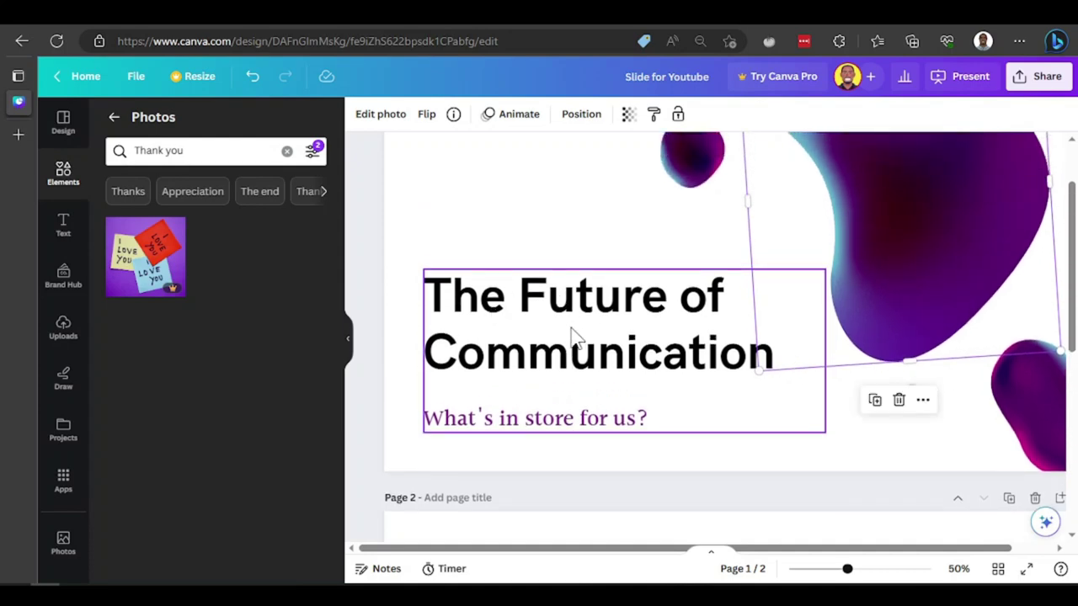
{"action": "scroll", "coordinate": [573, 336], "scroll_direction": "up", "scroll_amount": 1}
{"action": "scroll", "coordinate": [581, 344], "scroll_direction": "down", "scroll_amount": 4}
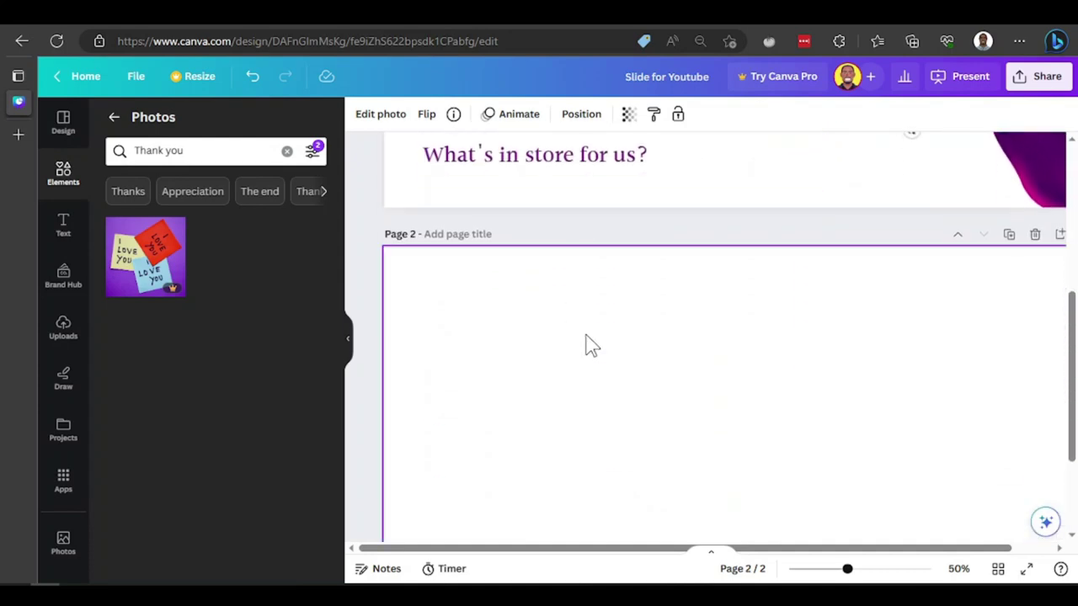
{"action": "left_click", "coordinate": [1037, 236]}
{"action": "scroll", "coordinate": [673, 235], "scroll_direction": "up", "scroll_amount": 1}
{"action": "scroll", "coordinate": [675, 238], "scroll_direction": "down", "scroll_amount": 1}
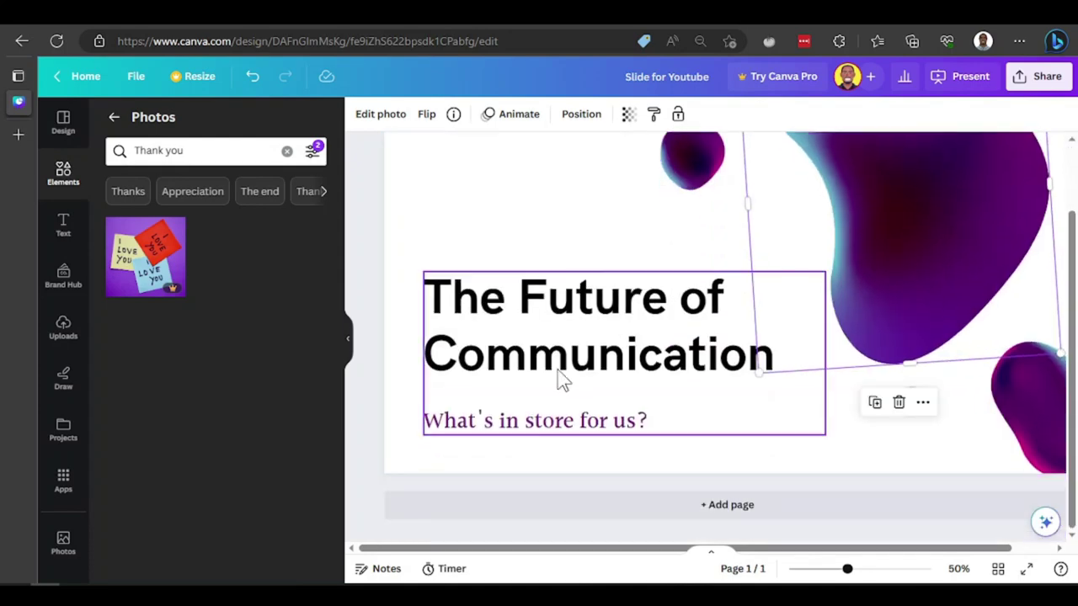
Change the font of the title "The Future of Communication" to League Spartan.
{"action": "left_click", "coordinate": [510, 329]}
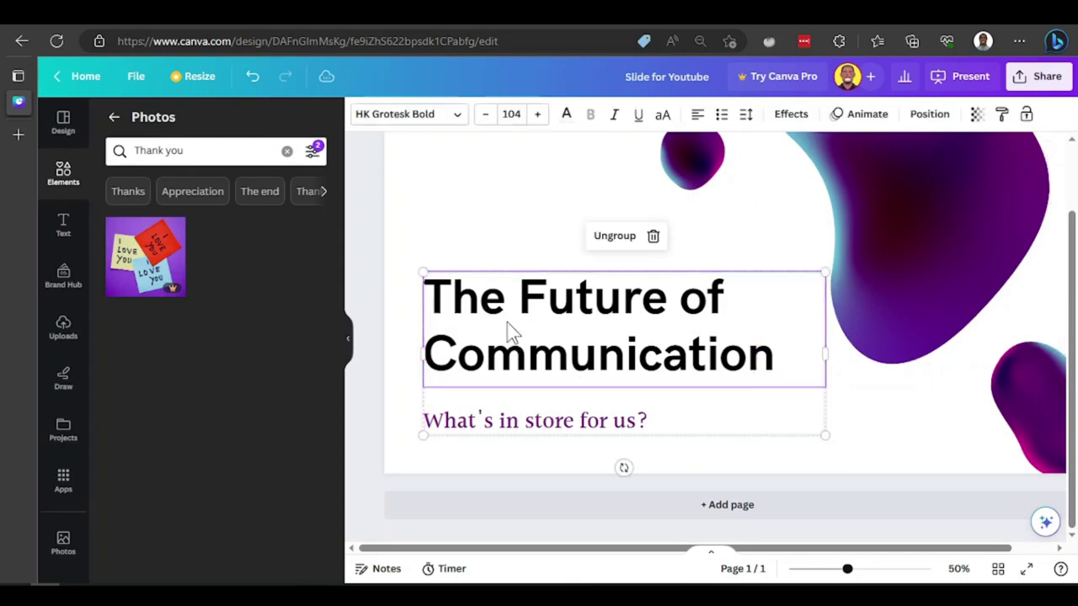
{"action": "double_click", "coordinate": [593, 311]}
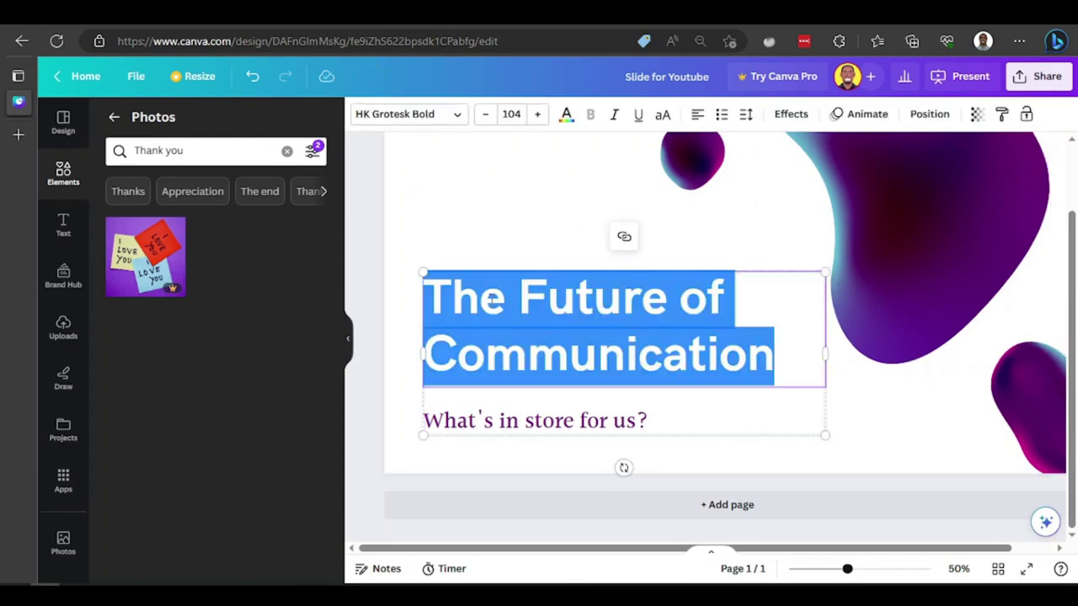
{"action": "double_click", "coordinate": [492, 299]}
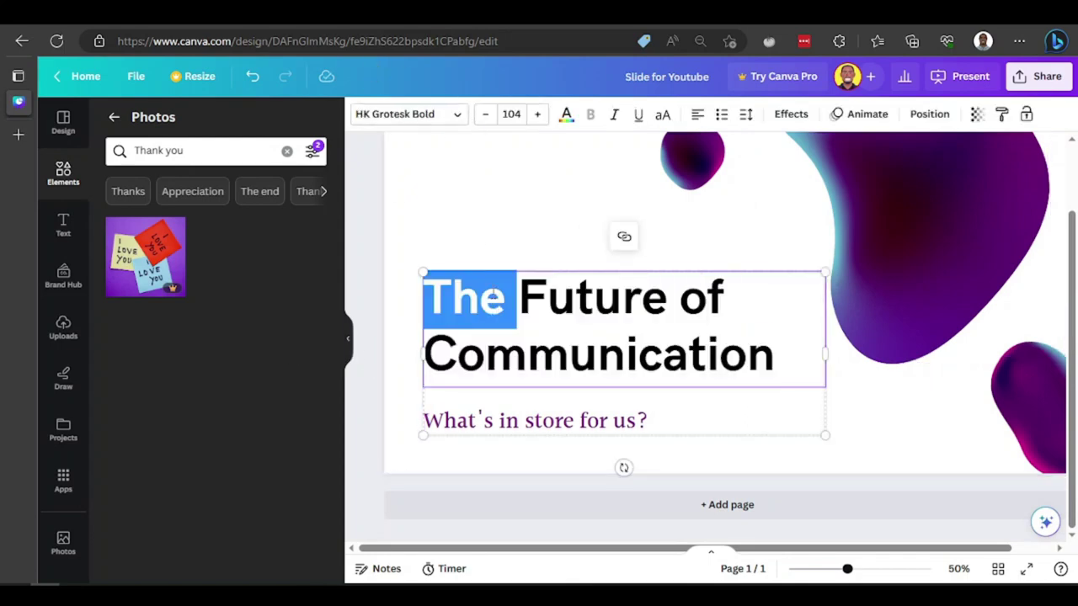
{"action": "left_click", "coordinate": [402, 115]}
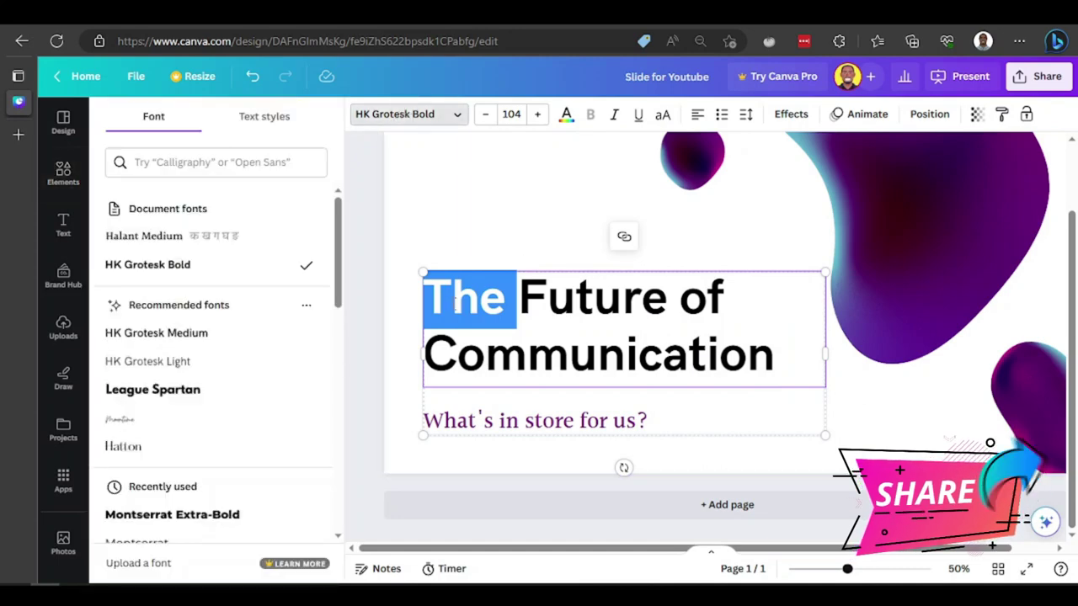
{"action": "scroll", "coordinate": [158, 357], "scroll_direction": "down", "scroll_amount": 2}
{"action": "left_click", "coordinate": [167, 353]}
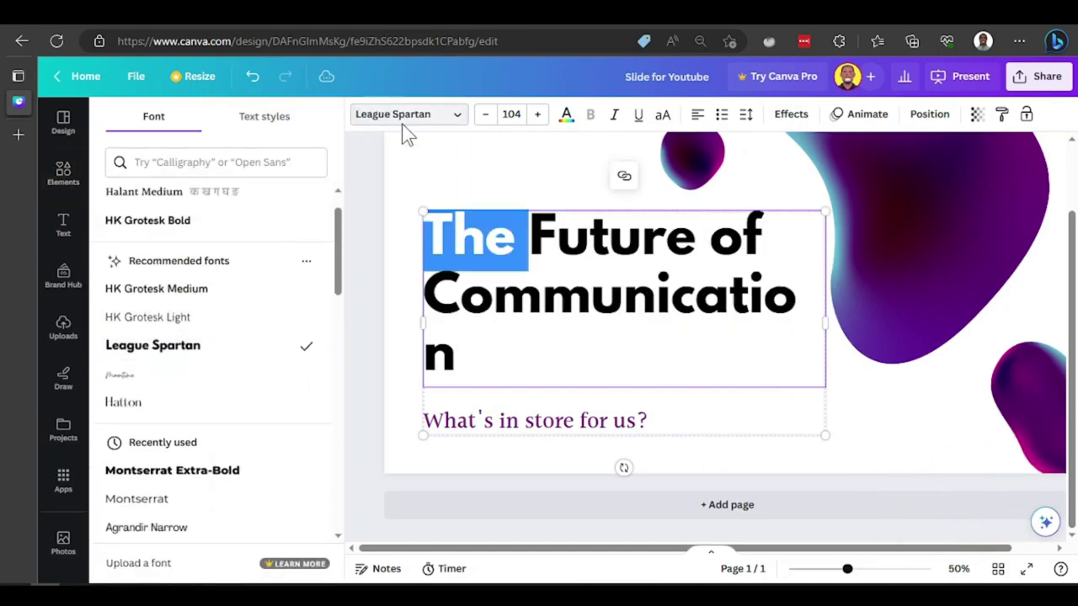
Widen the title's text box so that "Communication" fits on one line.
{"action": "left_click_drag", "start_coordinate": [516, 237], "coordinate": [618, 337]}
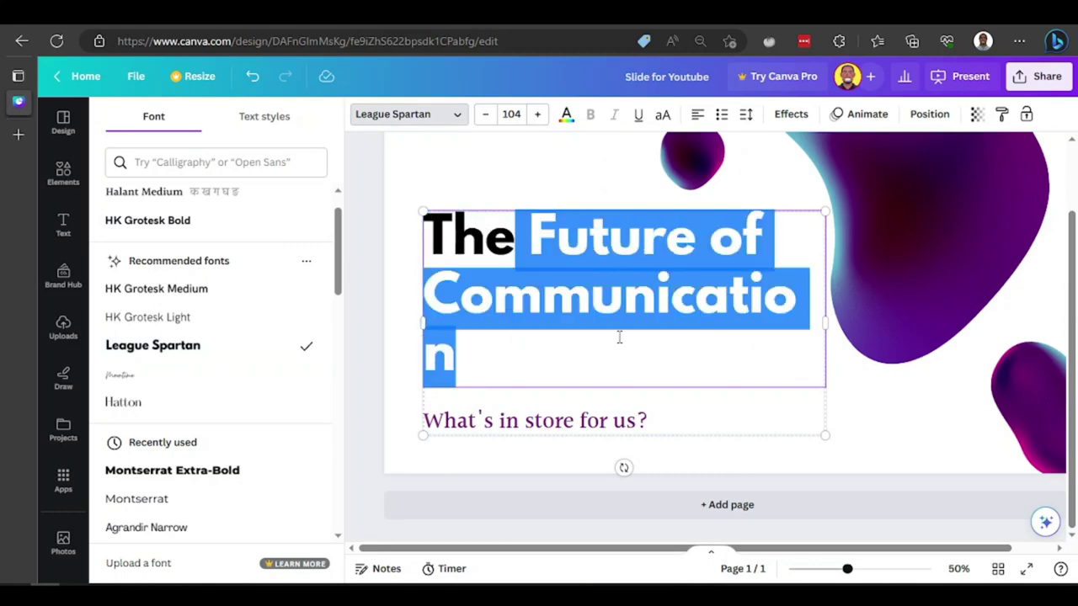
{"action": "left_click", "coordinate": [672, 344]}
{"action": "left_click_drag", "start_coordinate": [825, 320], "coordinate": [837, 341]}
Change the font of the subtitle "What's in store for us?" to Montserrat Extra-Bold.
{"action": "left_click", "coordinate": [497, 409]}
{"action": "left_click", "coordinate": [500, 421]}
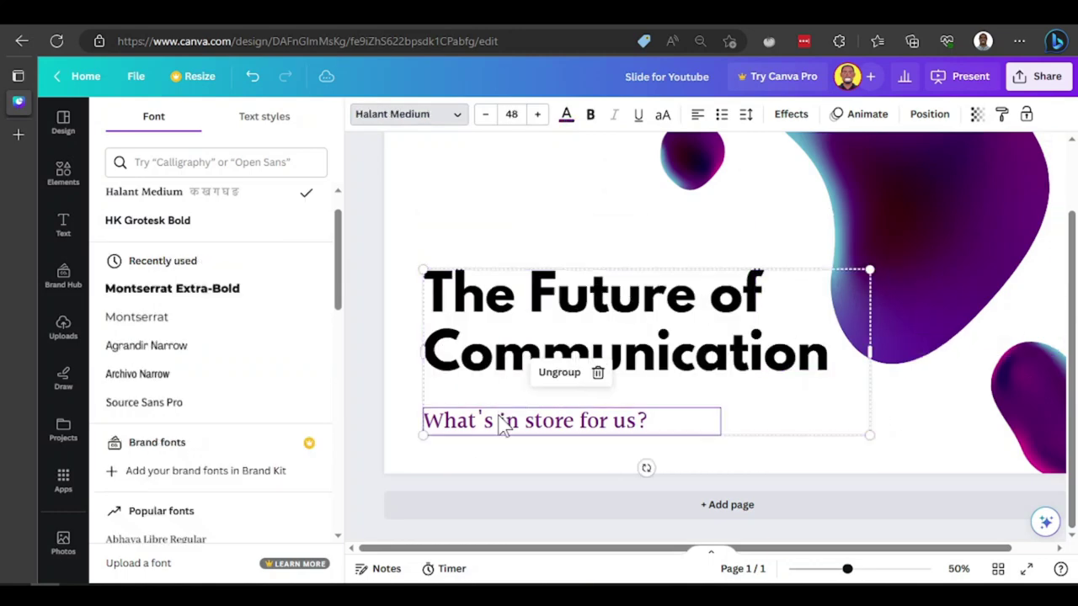
{"action": "double_click", "coordinate": [500, 420]}
{"action": "left_click", "coordinate": [411, 120]}
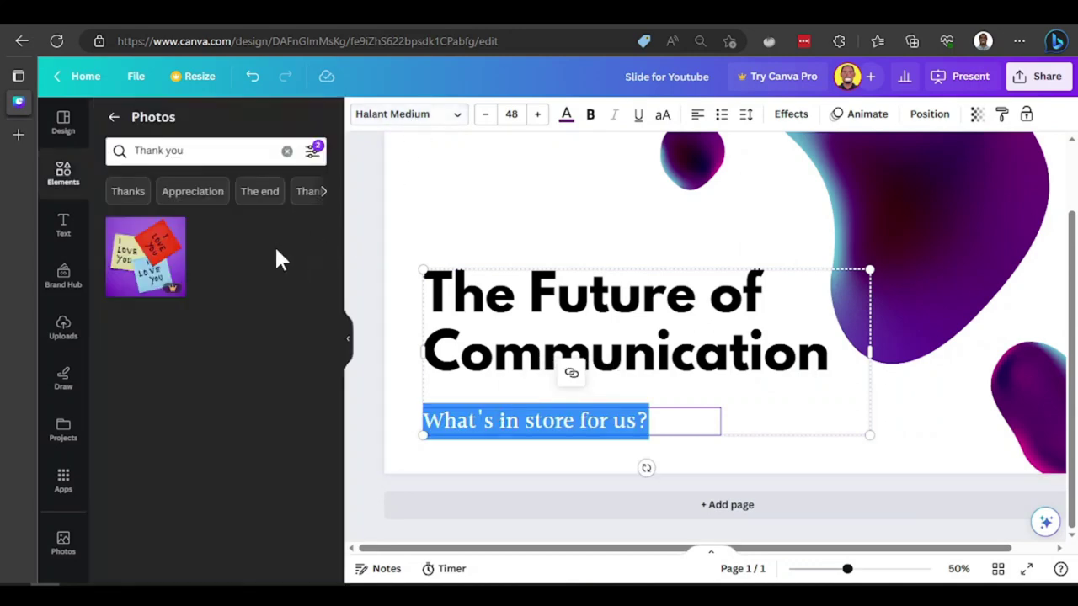
{"action": "left_click", "coordinate": [446, 120]}
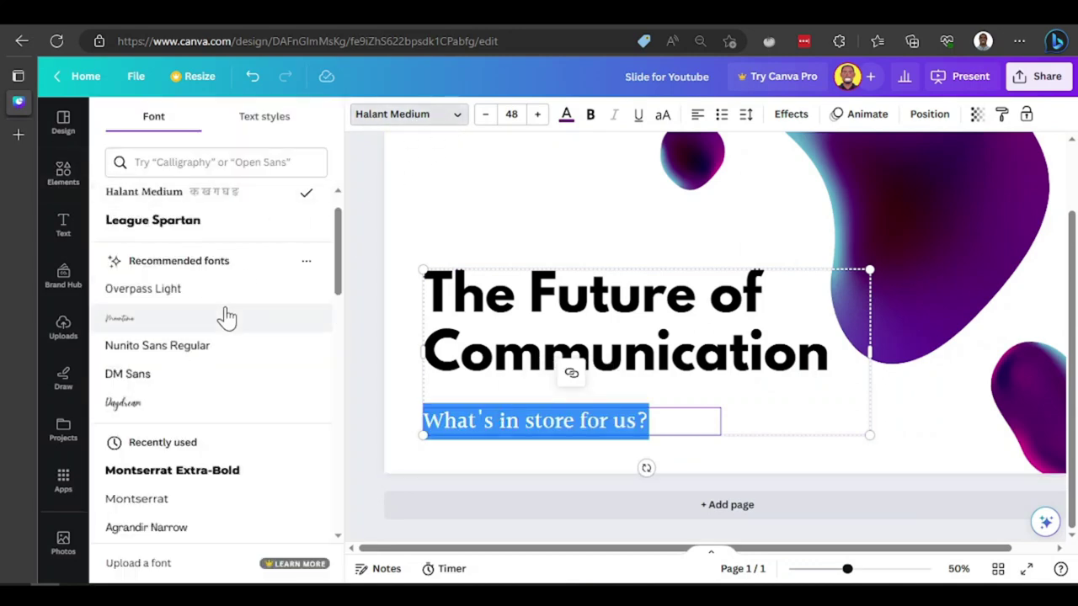
{"action": "scroll", "coordinate": [216, 337], "scroll_direction": "down", "scroll_amount": 2}
{"action": "scroll", "coordinate": [207, 373], "scroll_direction": "down", "scroll_amount": 1}
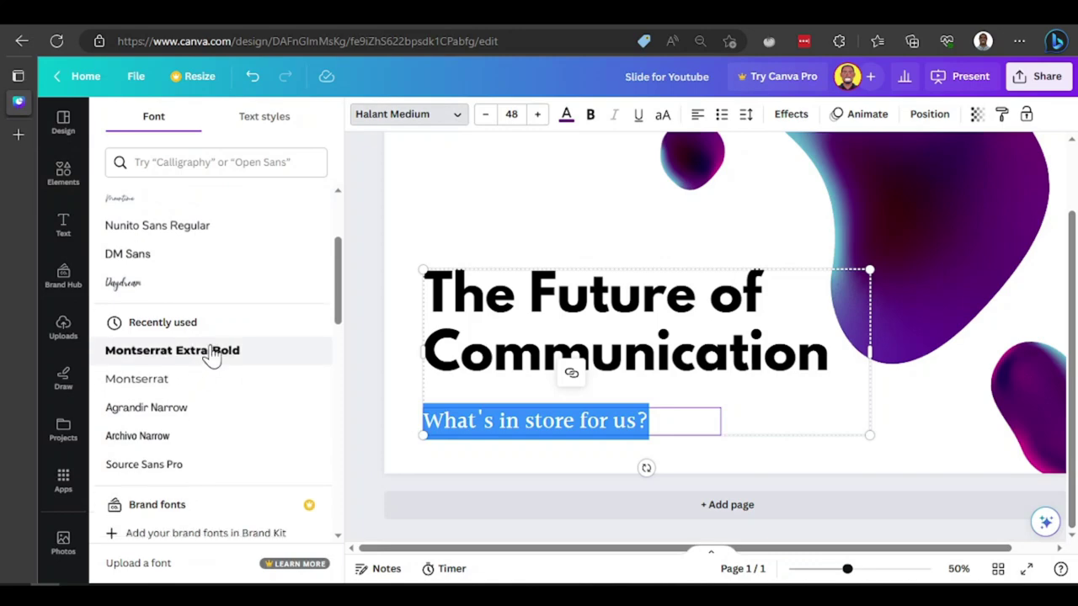
{"action": "left_click", "coordinate": [209, 360]}
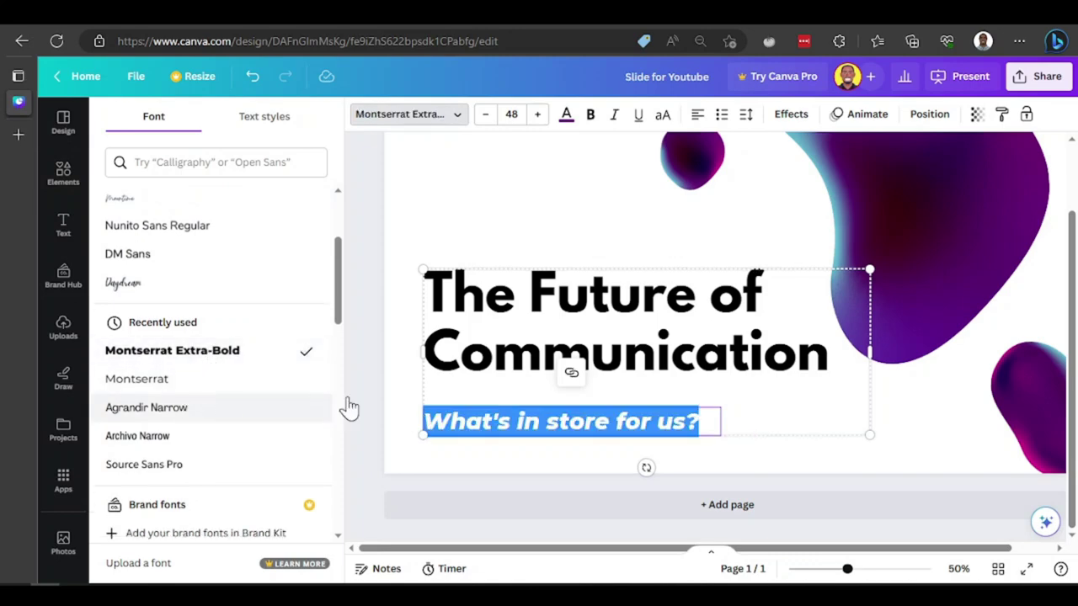
{"action": "key", "text": "Escape"}
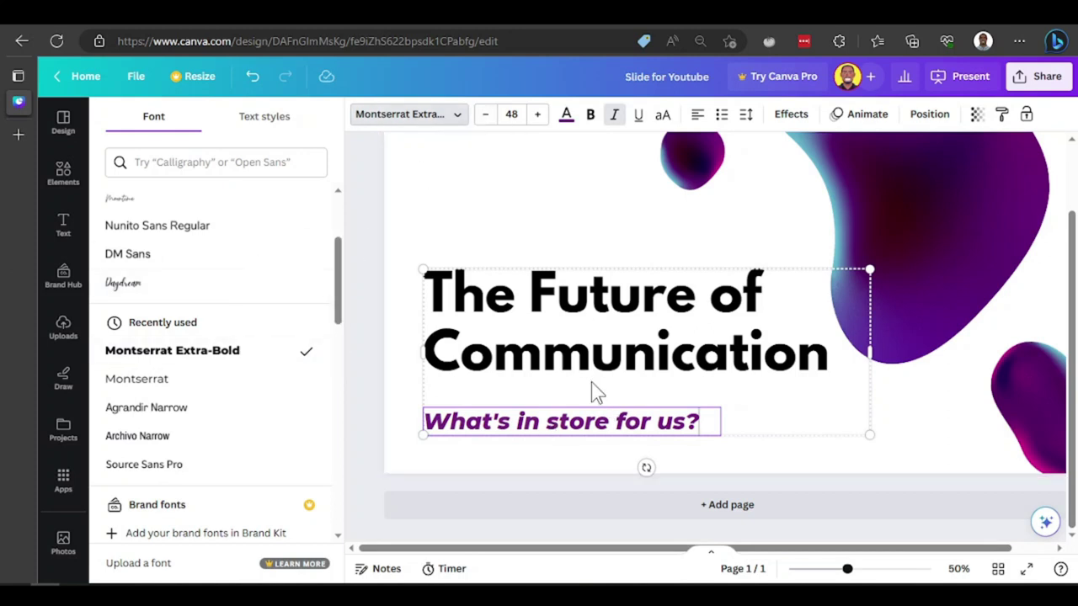
Select the whole subtitle "What's in store for us?" and set its font size to 60.
{"action": "double_click", "coordinate": [576, 425]}
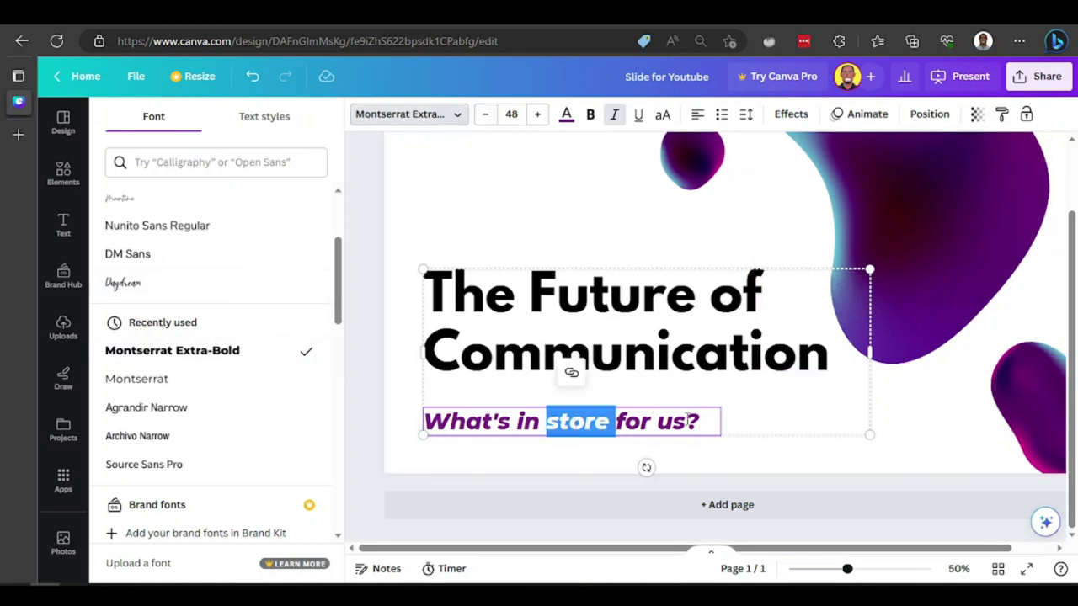
{"action": "key", "text": "Escape"}
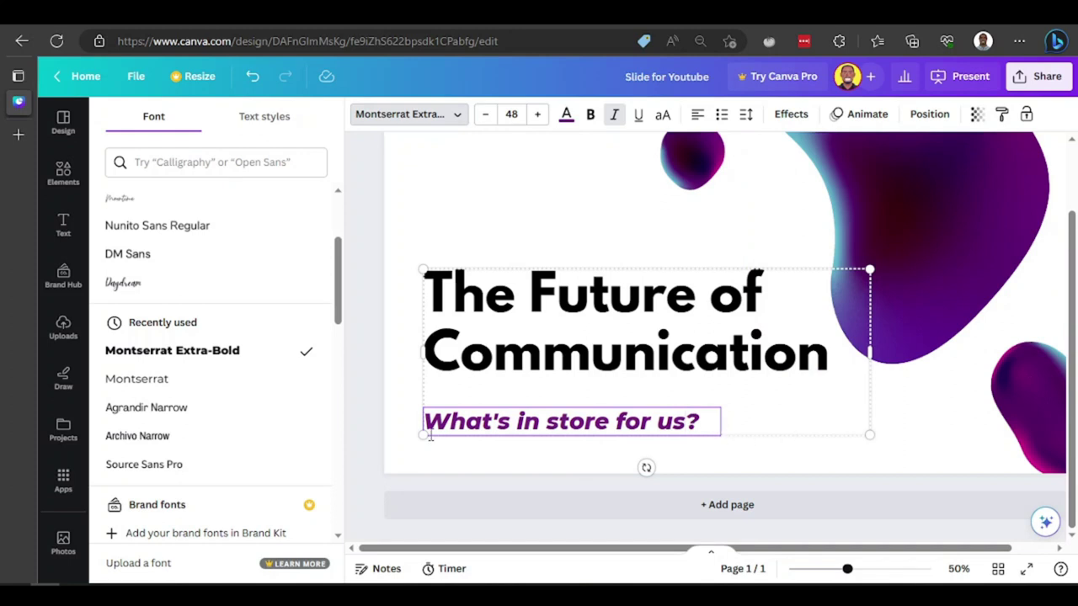
{"action": "left_click_drag", "start_coordinate": [695, 423], "coordinate": [385, 409]}
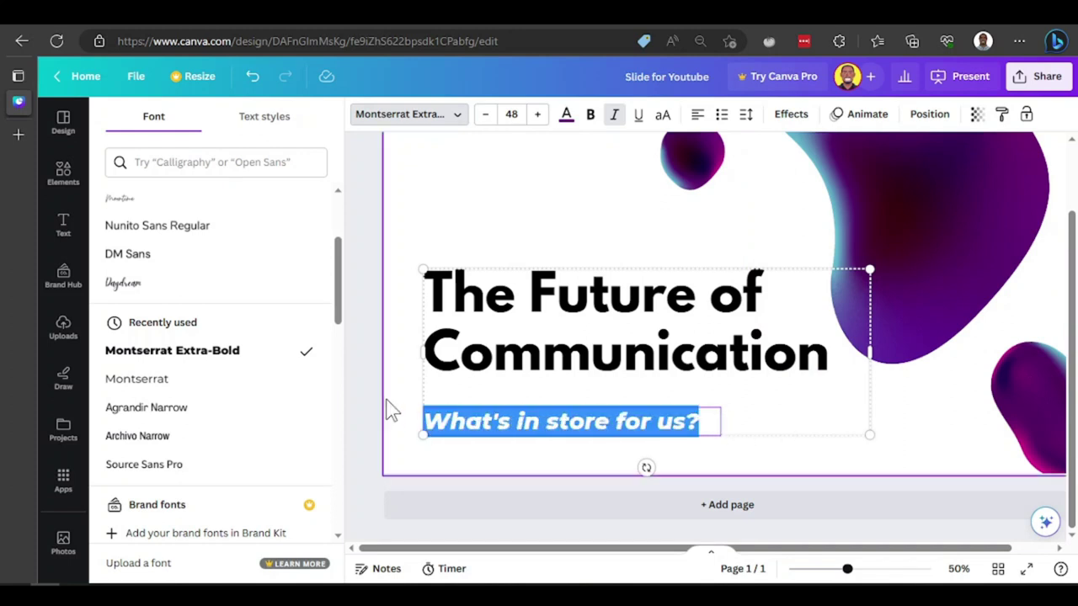
{"action": "left_click", "coordinate": [537, 114]}
{"action": "left_click", "coordinate": [537, 115]}
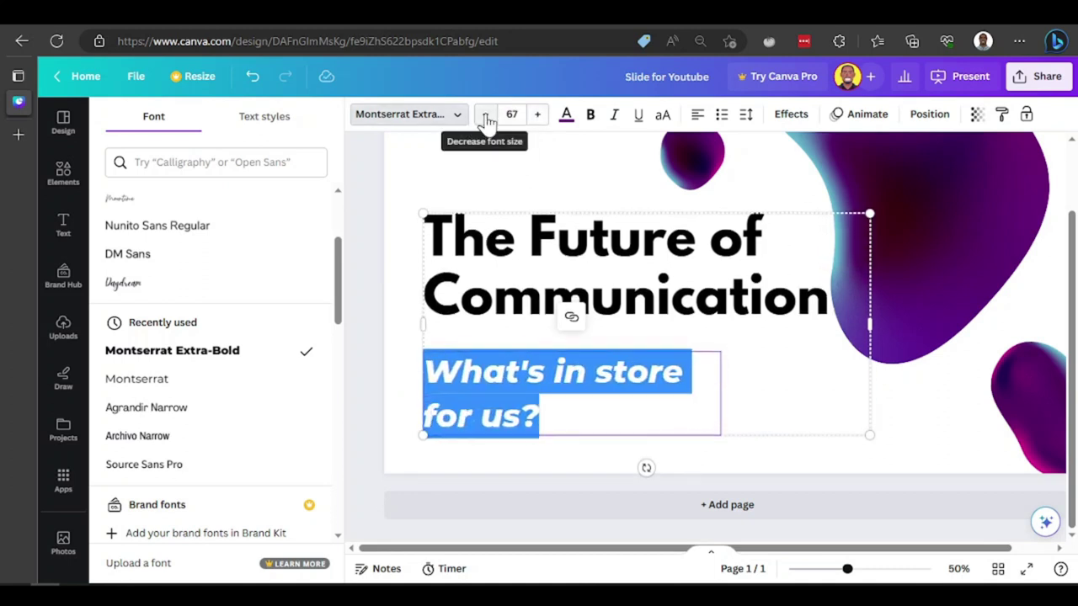
{"action": "left_click", "coordinate": [485, 114]}
Look through the document, photo and default colors available for the subtitle text.
{"action": "left_click", "coordinate": [566, 115]}
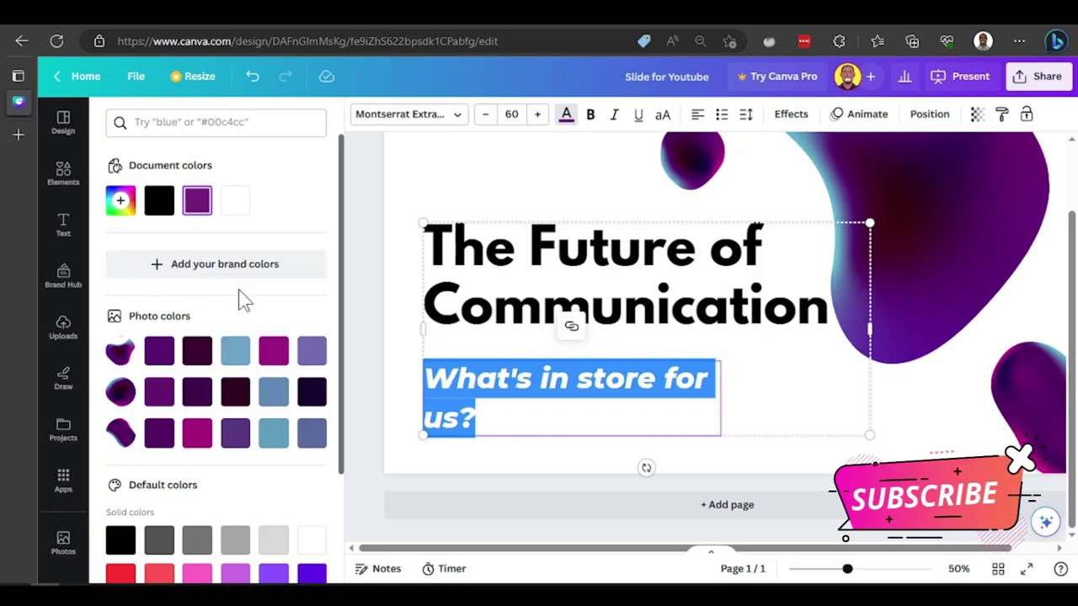
{"action": "scroll", "coordinate": [240, 298], "scroll_direction": "down", "scroll_amount": 2}
{"action": "scroll", "coordinate": [240, 308], "scroll_direction": "up", "scroll_amount": 2}
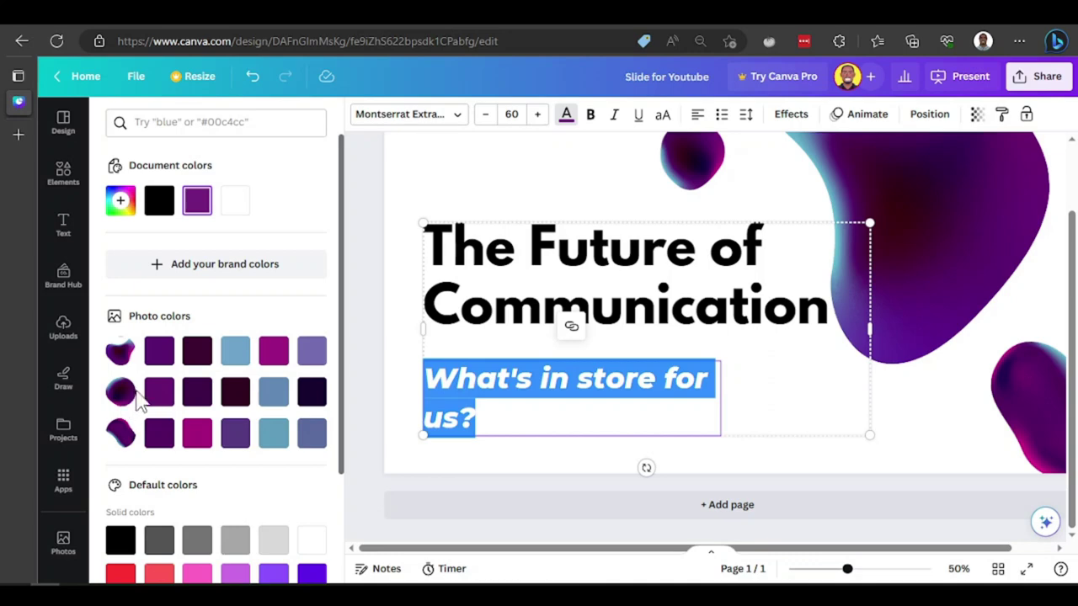
{"action": "left_click", "coordinate": [711, 169]}
{"action": "left_click", "coordinate": [880, 215]}
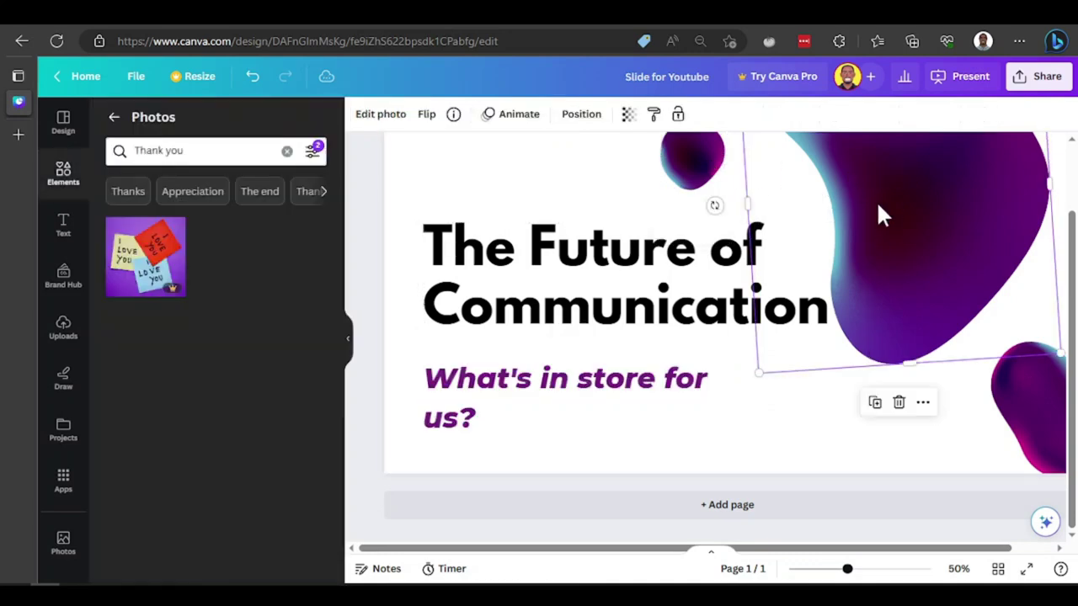
{"action": "left_click", "coordinate": [517, 390]}
{"action": "double_click", "coordinate": [517, 390]}
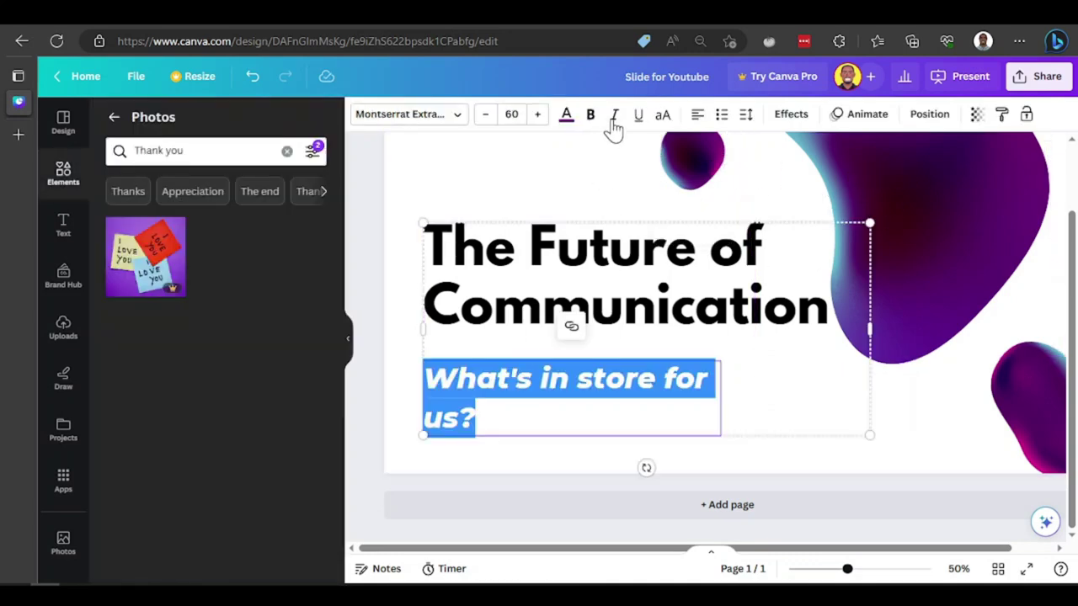
{"action": "left_click", "coordinate": [567, 117]}
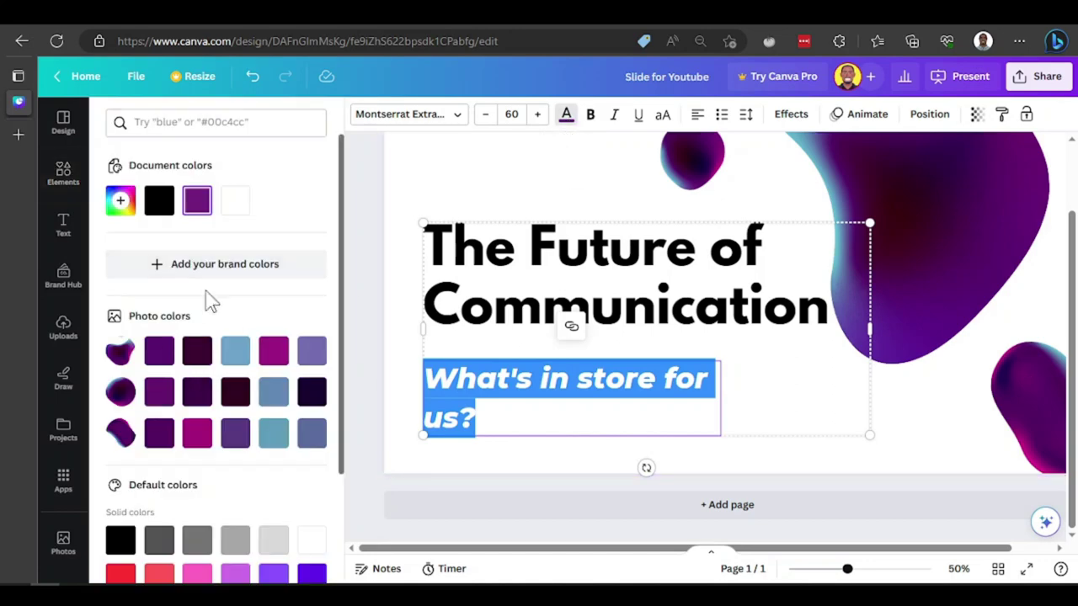
{"action": "scroll", "coordinate": [216, 296], "scroll_direction": "down", "scroll_amount": 3}
{"action": "scroll", "coordinate": [218, 297], "scroll_direction": "up", "scroll_amount": 3}
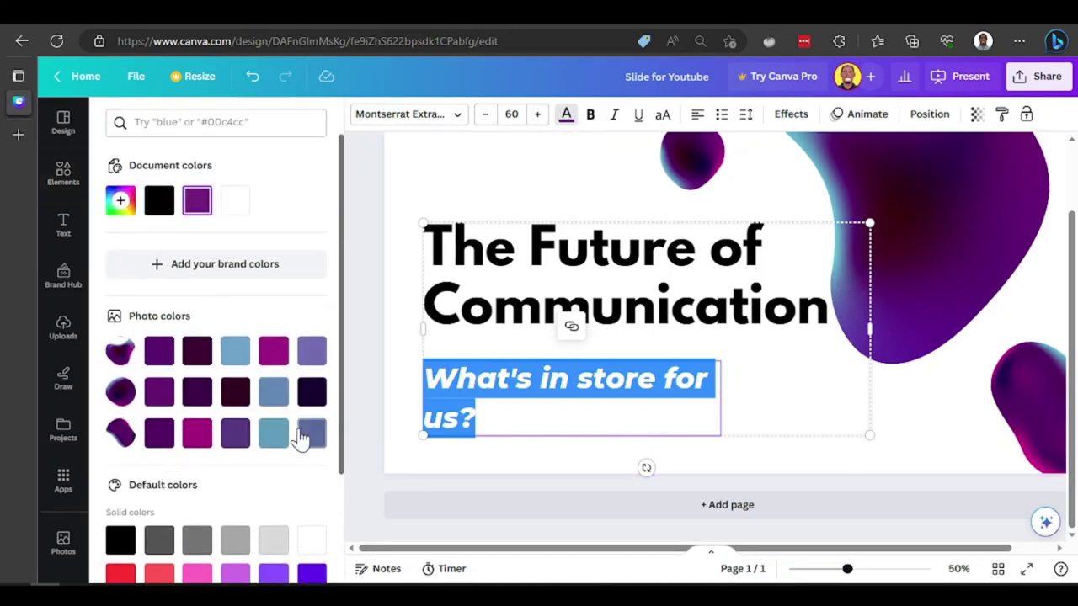
{"action": "scroll", "coordinate": [269, 427], "scroll_direction": "down", "scroll_amount": 2}
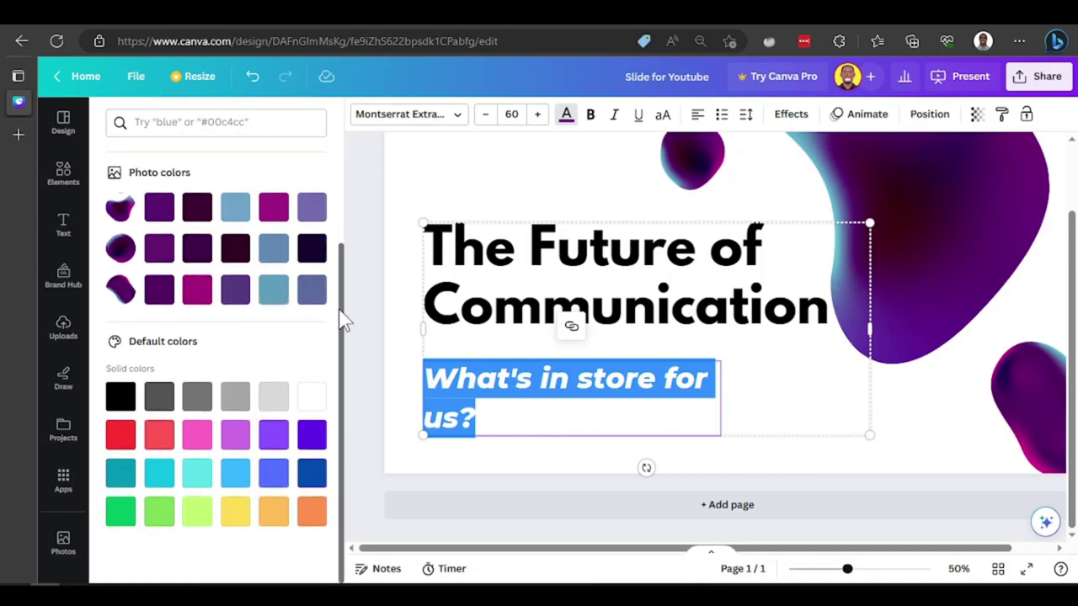
Make the subtitle "What's in store for us?" bold and switch its uppercase lettering on and back off.
{"action": "scroll", "coordinate": [217, 239], "scroll_direction": "up", "scroll_amount": 2}
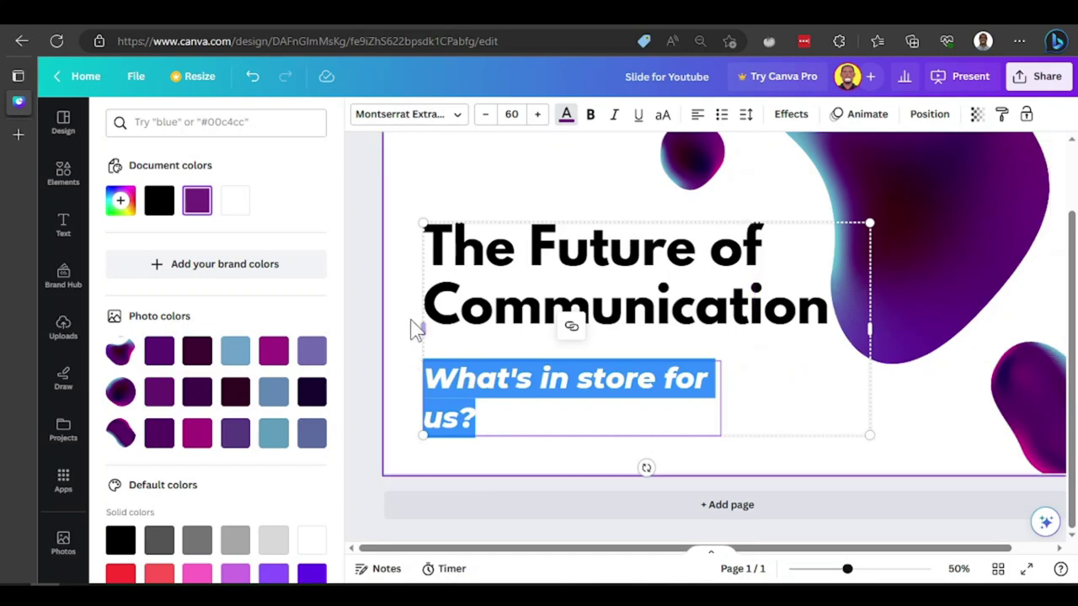
{"action": "left_click", "coordinate": [592, 118]}
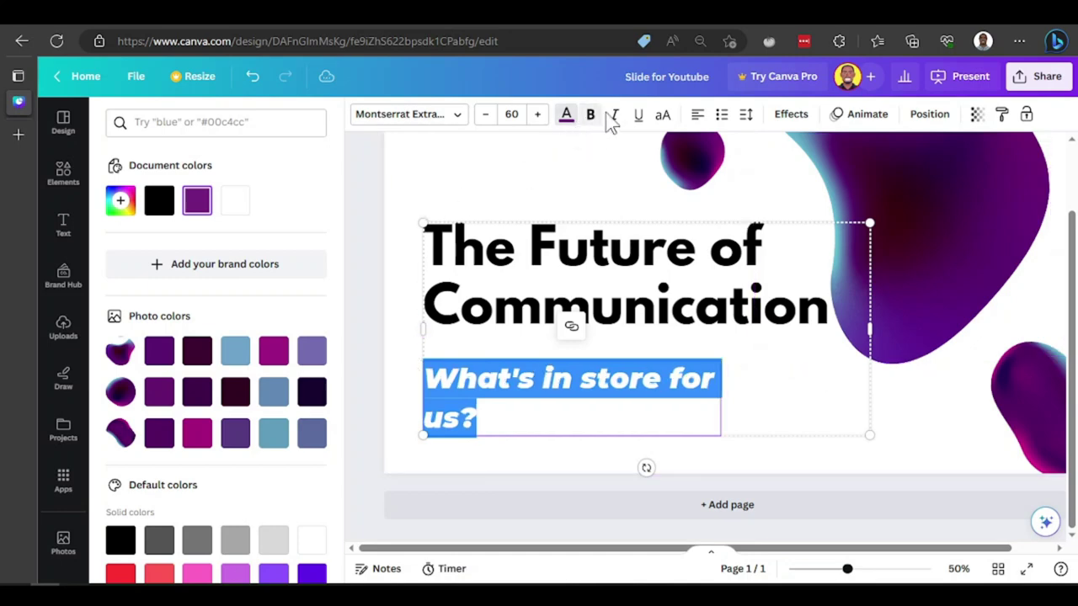
{"action": "left_click", "coordinate": [664, 116]}
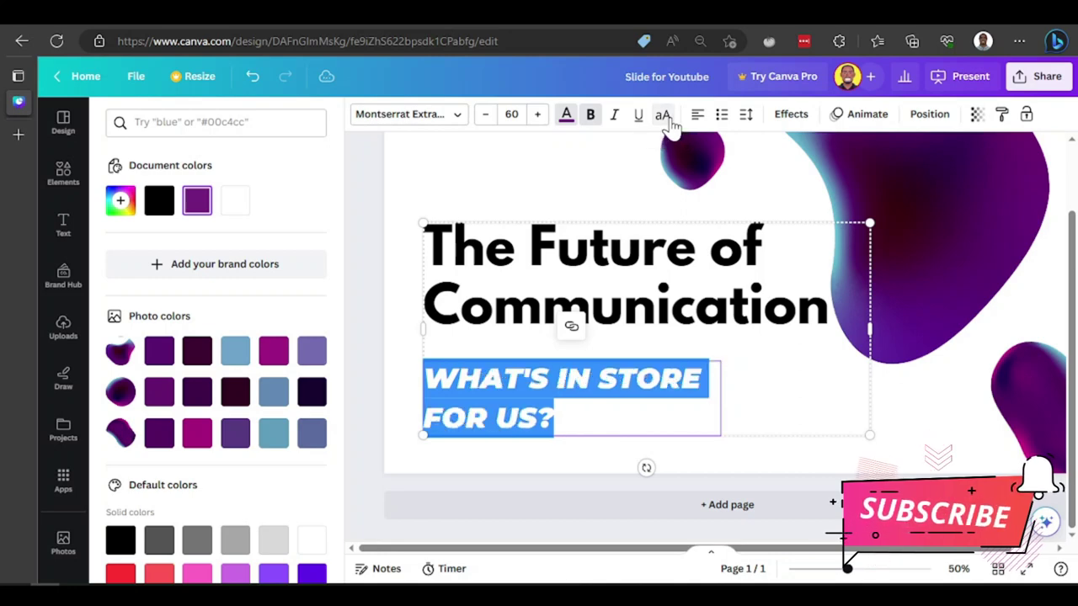
{"action": "left_click", "coordinate": [664, 117]}
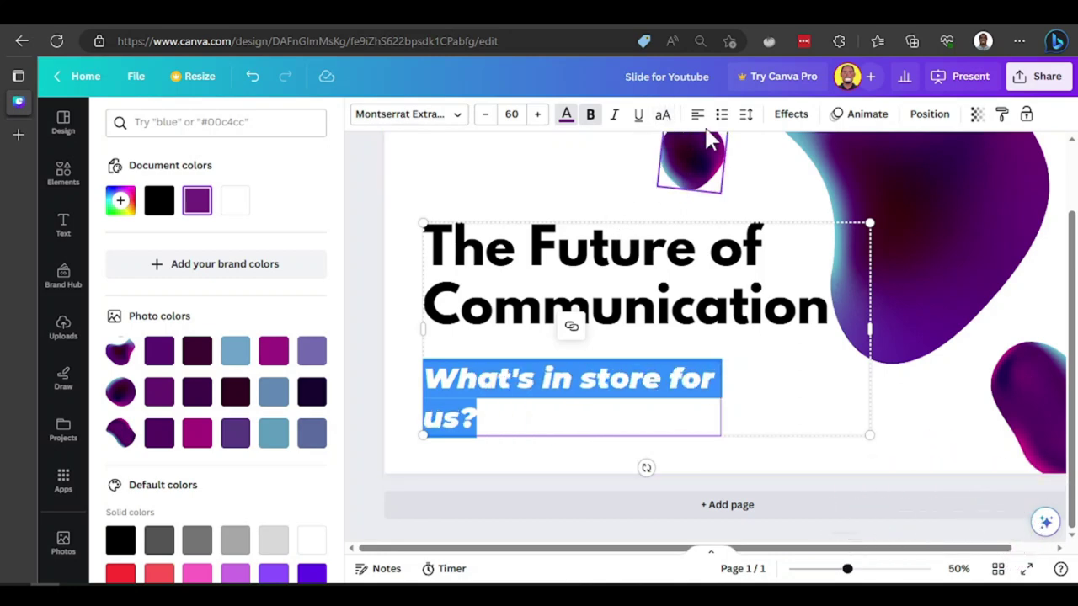
Cycle the subtitle's alignment through centered and right-aligned to justified.
{"action": "left_click", "coordinate": [699, 119]}
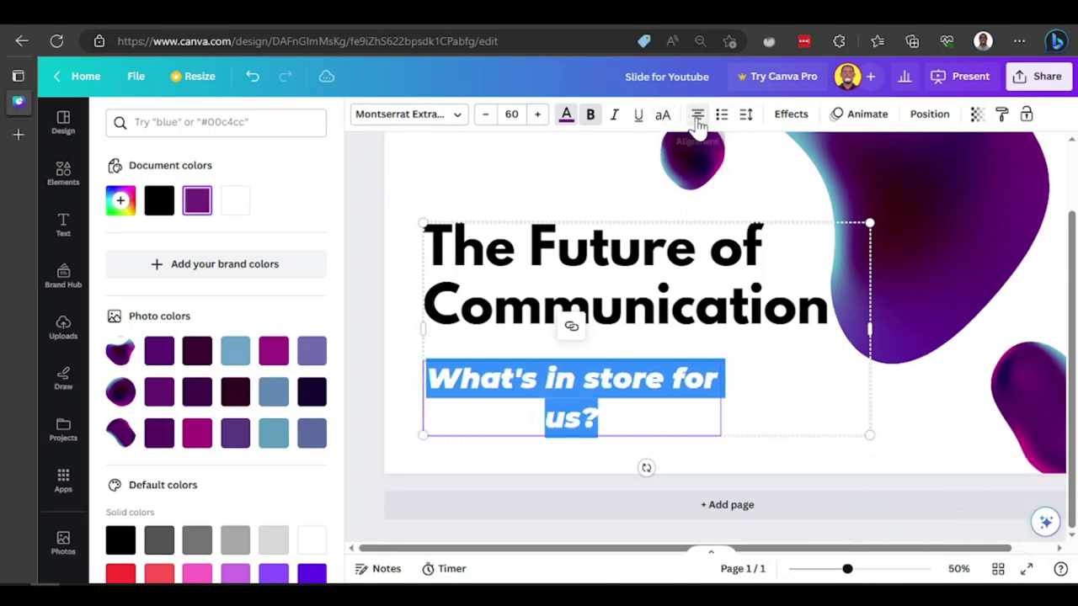
{"action": "left_click", "coordinate": [698, 119]}
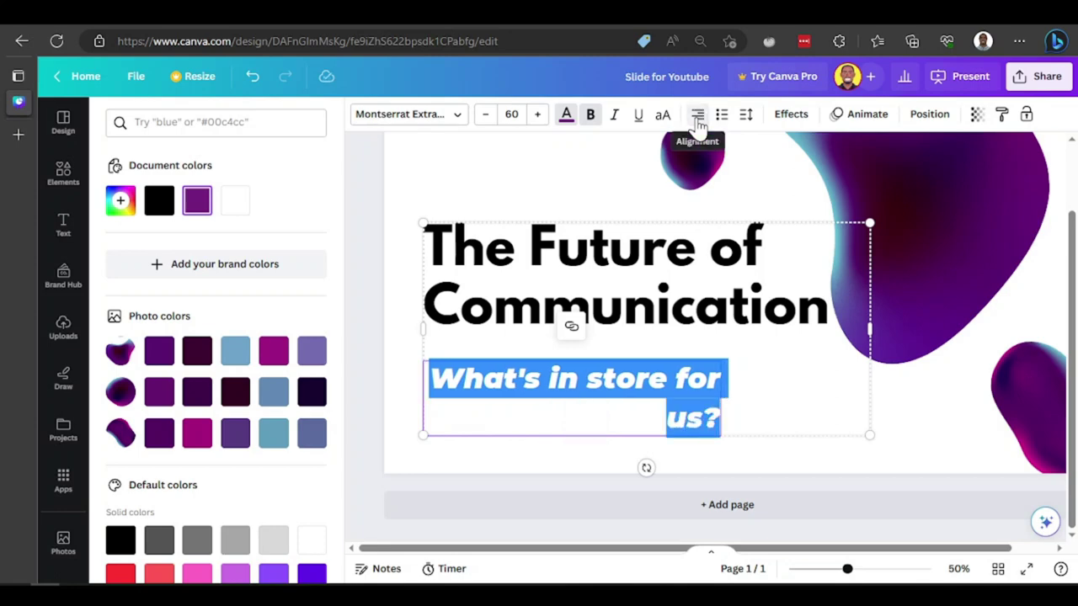
{"action": "left_click", "coordinate": [698, 119]}
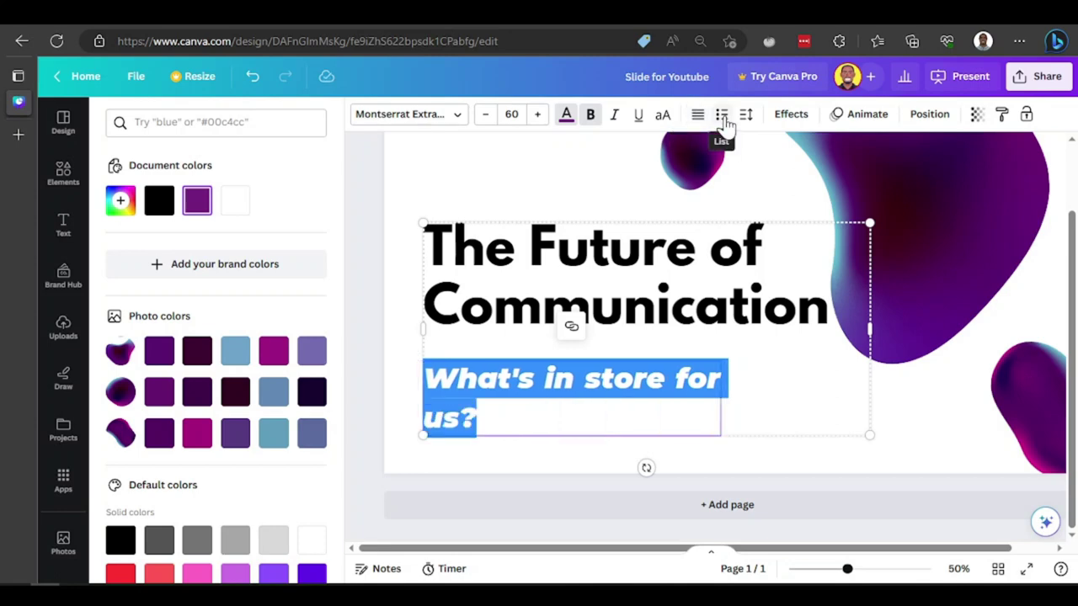
Try the subtitle as a bulleted list and a numbered list, and return it to plain text.
{"action": "left_click", "coordinate": [722, 118]}
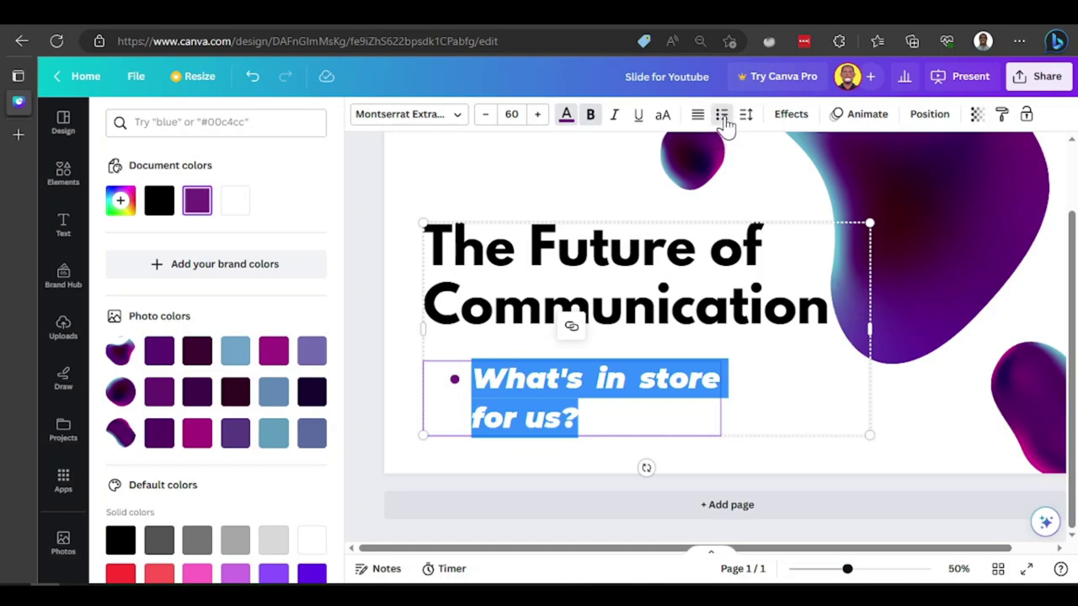
{"action": "left_click", "coordinate": [722, 118]}
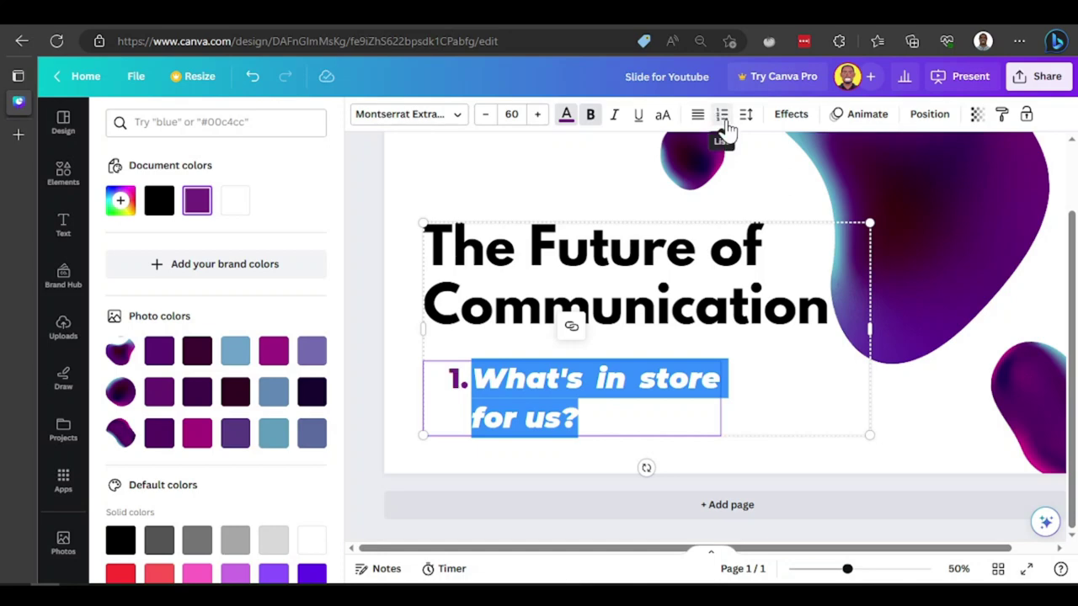
{"action": "left_click", "coordinate": [723, 118]}
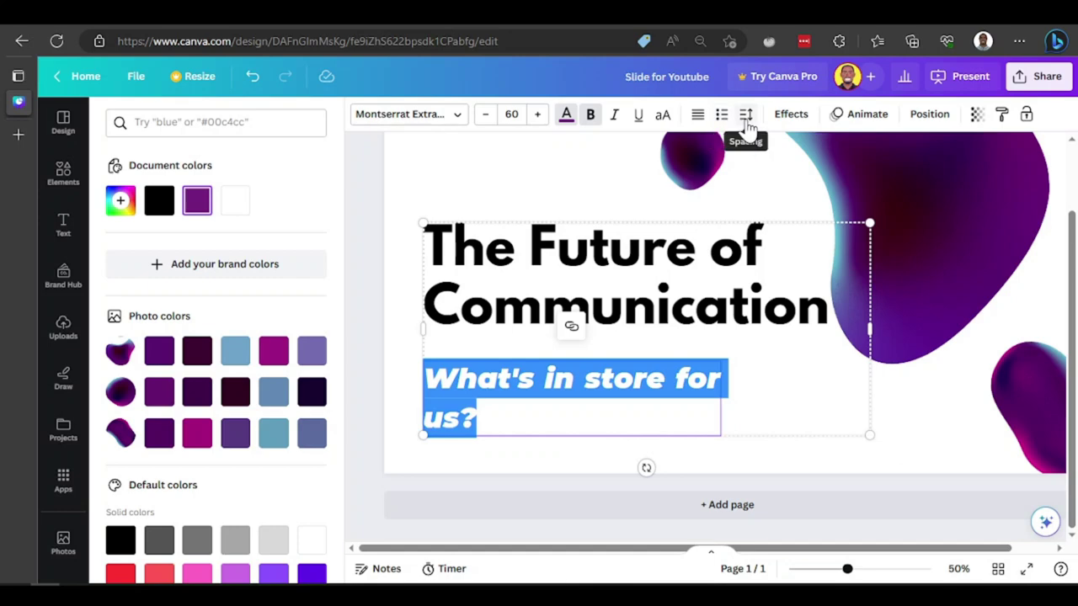
Try different spacings for the subtitle, ending with line spacing at 1.36 and letter spacing at 0.
{"action": "left_click", "coordinate": [746, 118]}
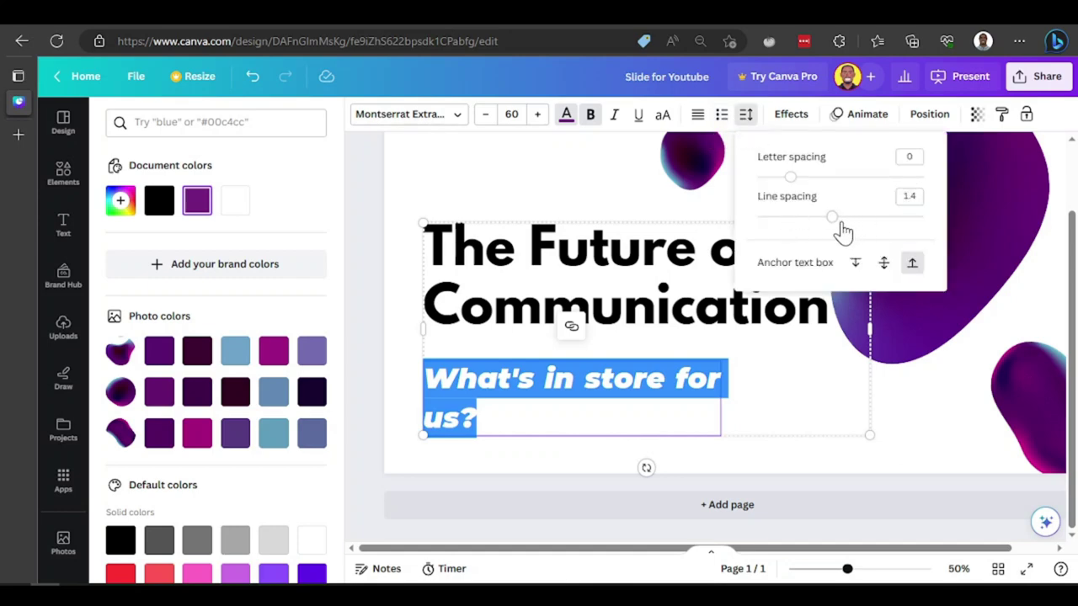
{"action": "mouse_move", "coordinate": [833, 220]}
{"action": "left_mouse_down"}
{"action": "mouse_move", "coordinate": [921, 220]}
{"action": "mouse_move", "coordinate": [818, 224]}
{"action": "mouse_move", "coordinate": [890, 217]}
{"action": "mouse_move", "coordinate": [835, 221]}
{"action": "left_mouse_up"}
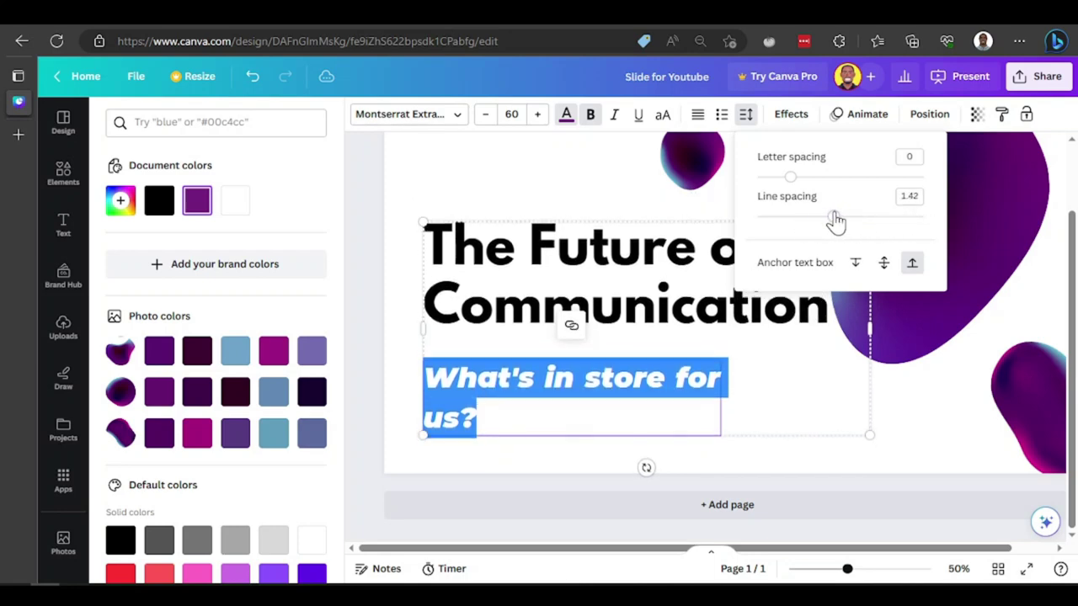
{"action": "left_click", "coordinate": [907, 196]}
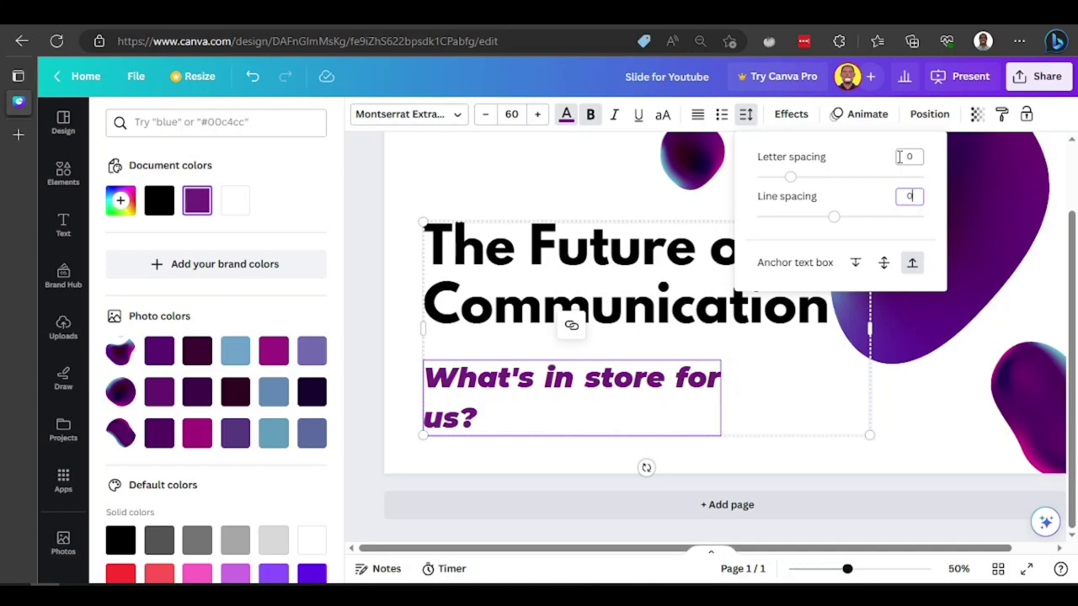
{"action": "type", "text": "0.5"}
{"action": "key", "text": "Return"}
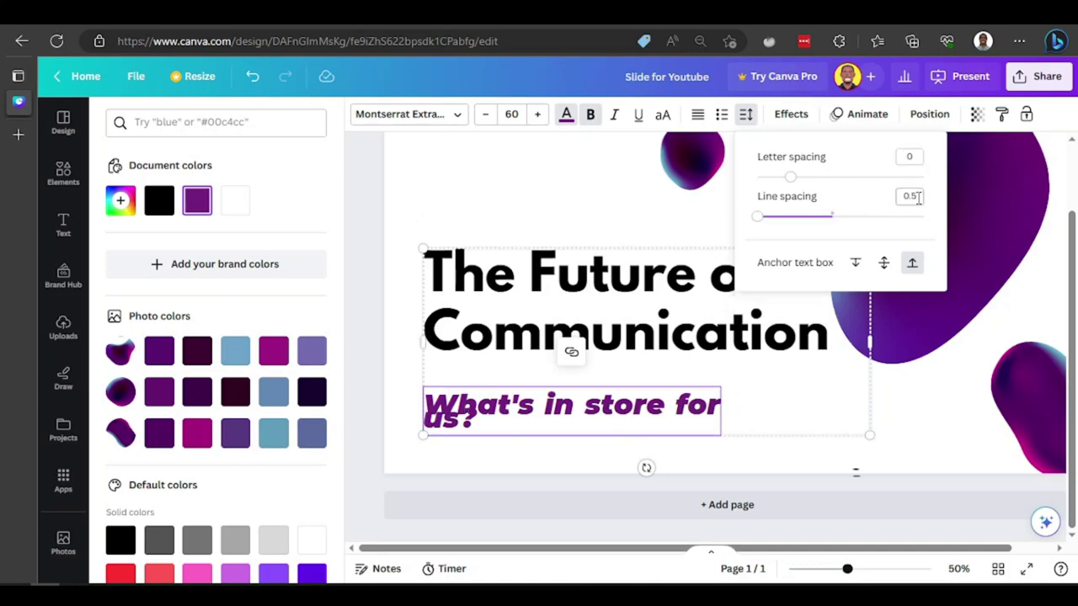
{"action": "left_click", "coordinate": [916, 196]}
{"action": "left_click_drag", "start_coordinate": [756, 217], "coordinate": [828, 217]}
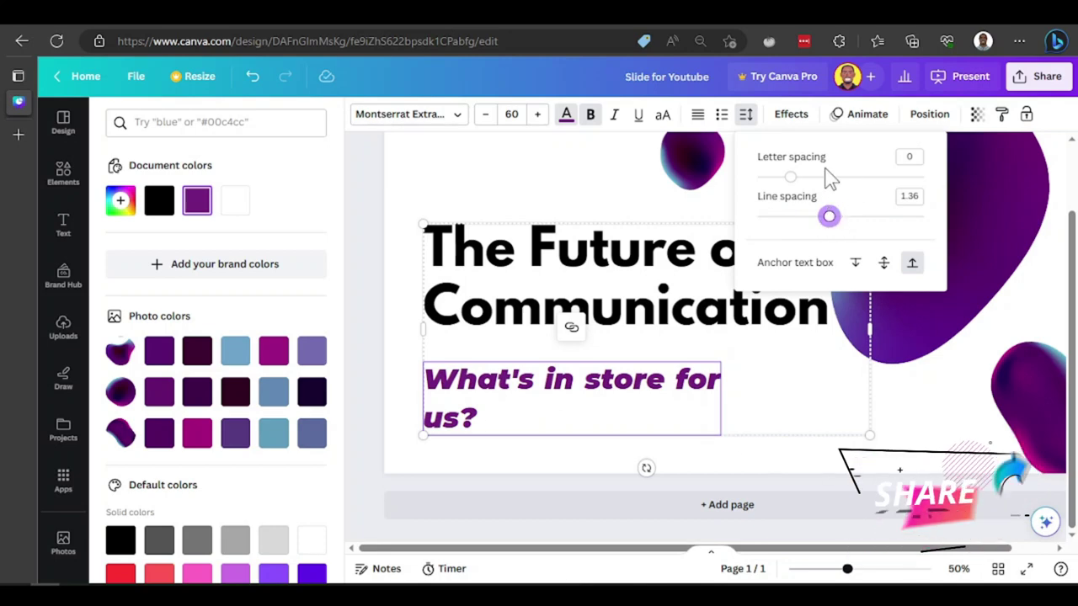
{"action": "mouse_move", "coordinate": [789, 179]}
{"action": "left_mouse_down"}
{"action": "mouse_move", "coordinate": [873, 181]}
{"action": "mouse_move", "coordinate": [802, 195]}
{"action": "left_mouse_up"}
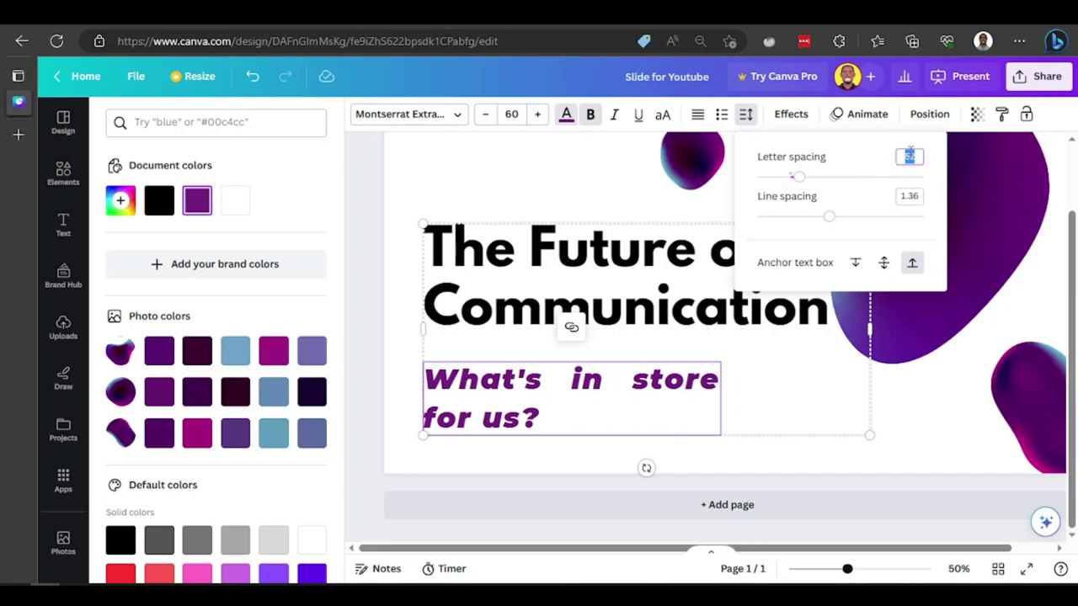
{"action": "key", "text": "Return"}
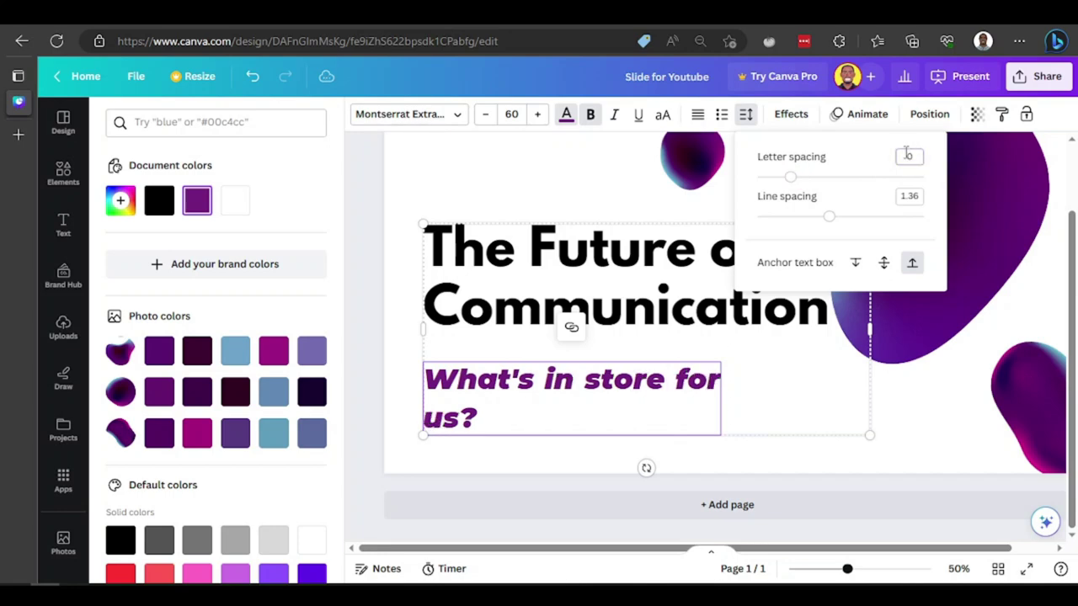
Apply the Shadow effect to the title "The Future of Communication" and move the title and subtitle group slightly higher.
{"action": "left_click", "coordinate": [789, 114]}
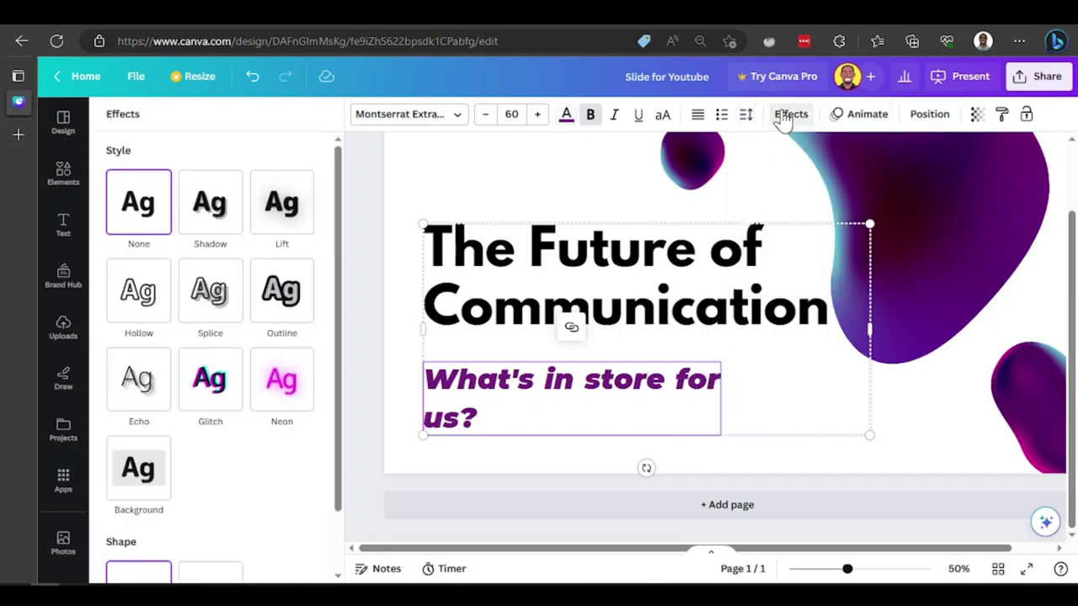
{"action": "left_click", "coordinate": [548, 250]}
{"action": "double_click", "coordinate": [548, 250]}
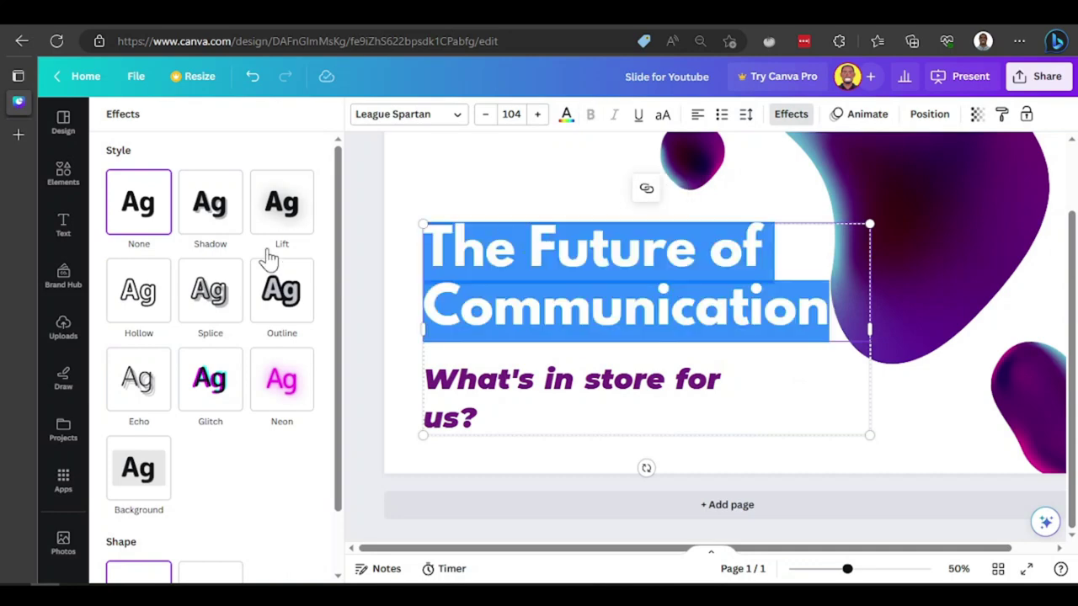
{"action": "left_click", "coordinate": [209, 202]}
{"action": "left_click_drag", "start_coordinate": [609, 311], "coordinate": [612, 287]}
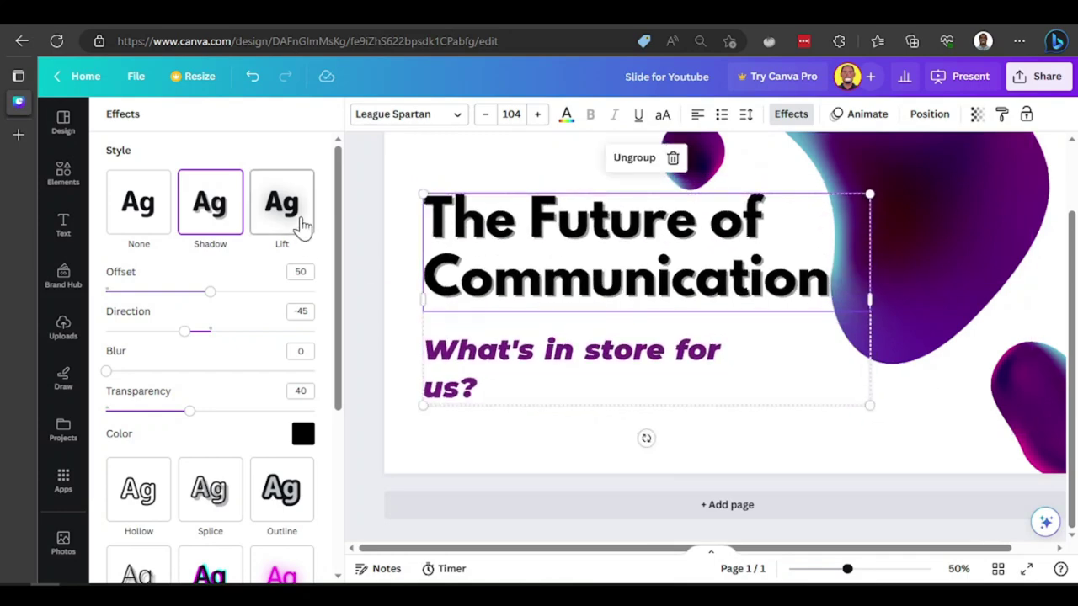
Switch the title's effect to Glitch with offset 54 and direction -121.
{"action": "left_click", "coordinate": [209, 573]}
{"action": "scroll", "coordinate": [261, 421], "scroll_direction": "down", "scroll_amount": 3}
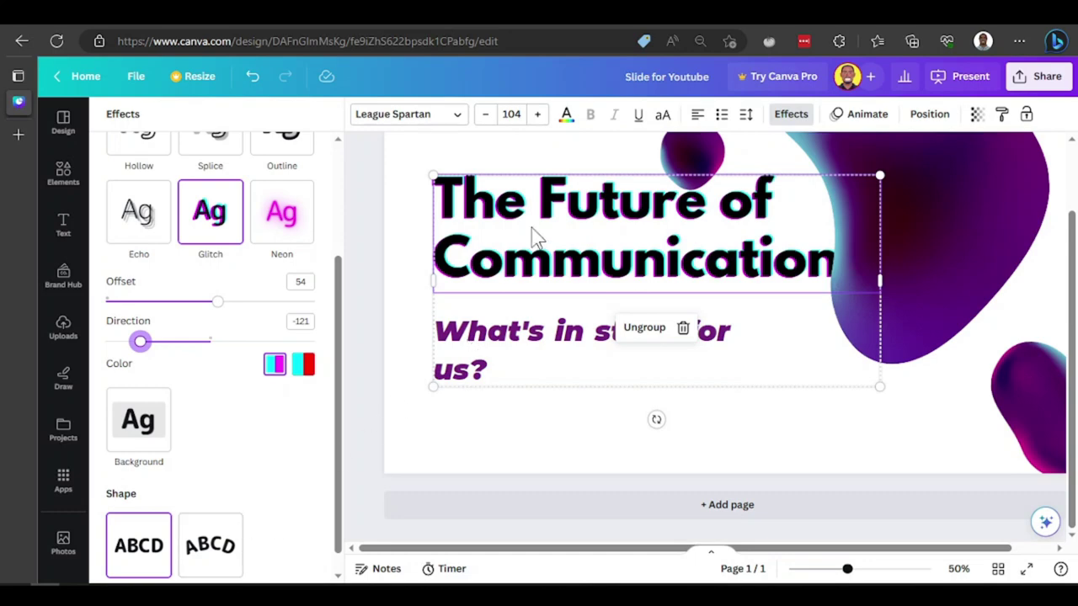
Curve the title into an arc, and reposition the text group and the small purple blob around that arc.
{"action": "double_click", "coordinate": [556, 261]}
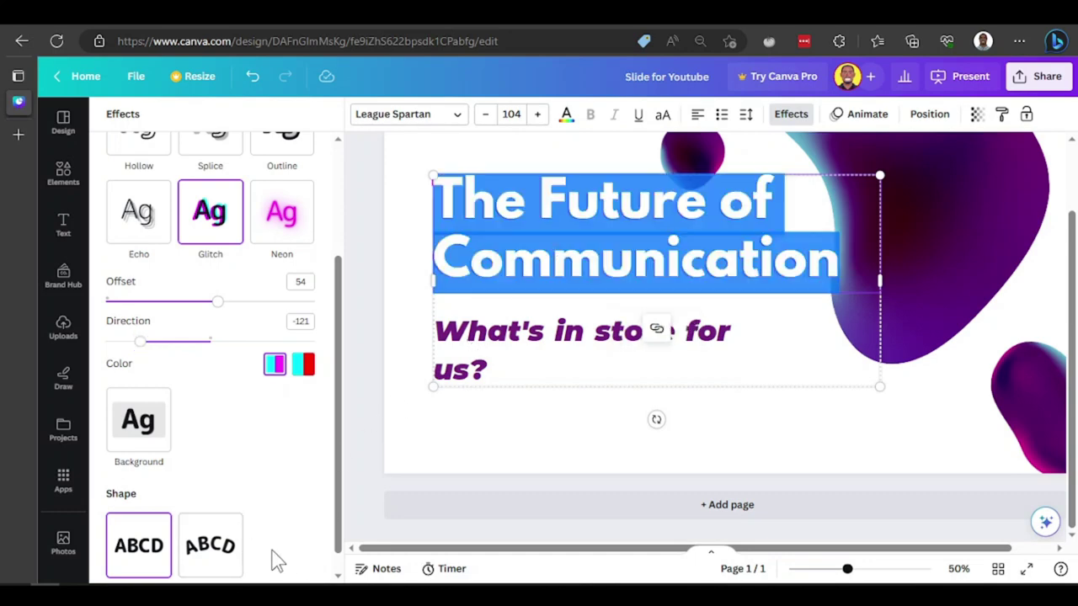
{"action": "left_click", "coordinate": [211, 551]}
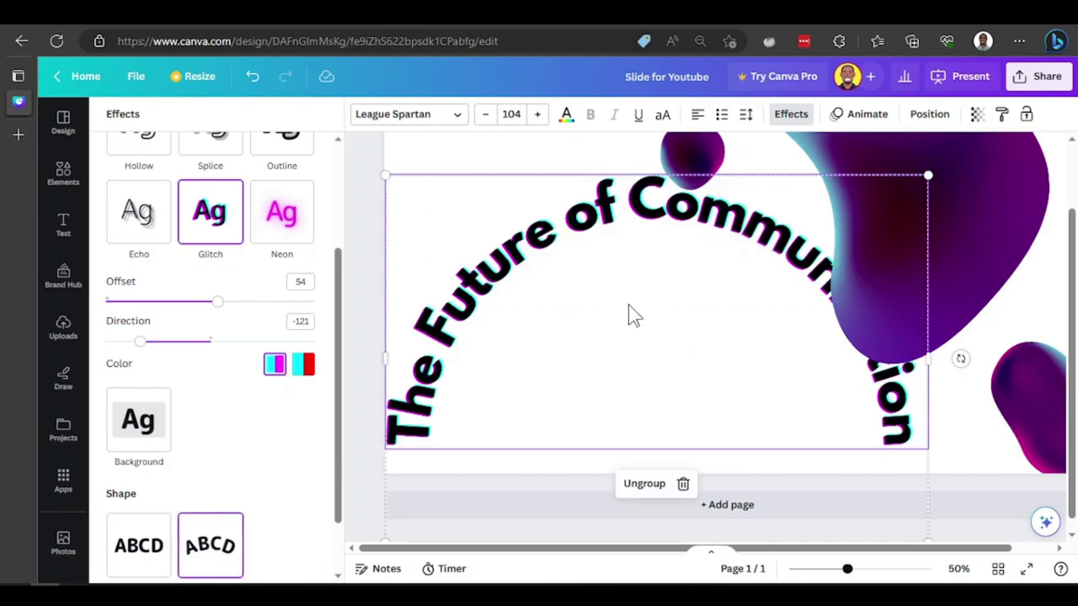
{"action": "left_click_drag", "start_coordinate": [633, 313], "coordinate": [639, 229]}
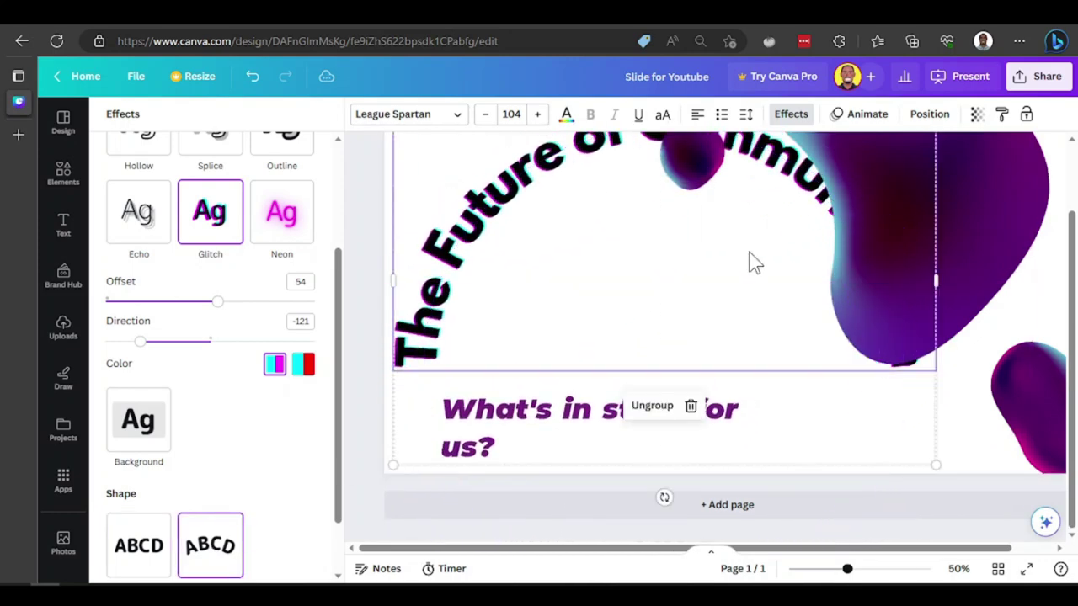
{"action": "scroll", "coordinate": [753, 261], "scroll_direction": "up", "scroll_amount": 2}
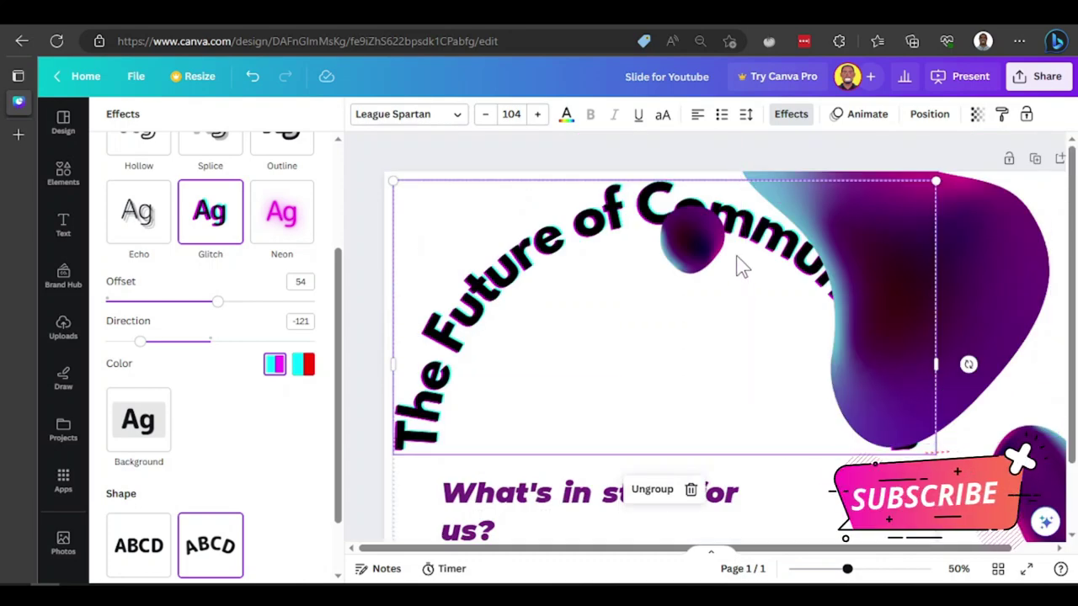
{"action": "left_click_drag", "start_coordinate": [690, 240], "coordinate": [650, 312]}
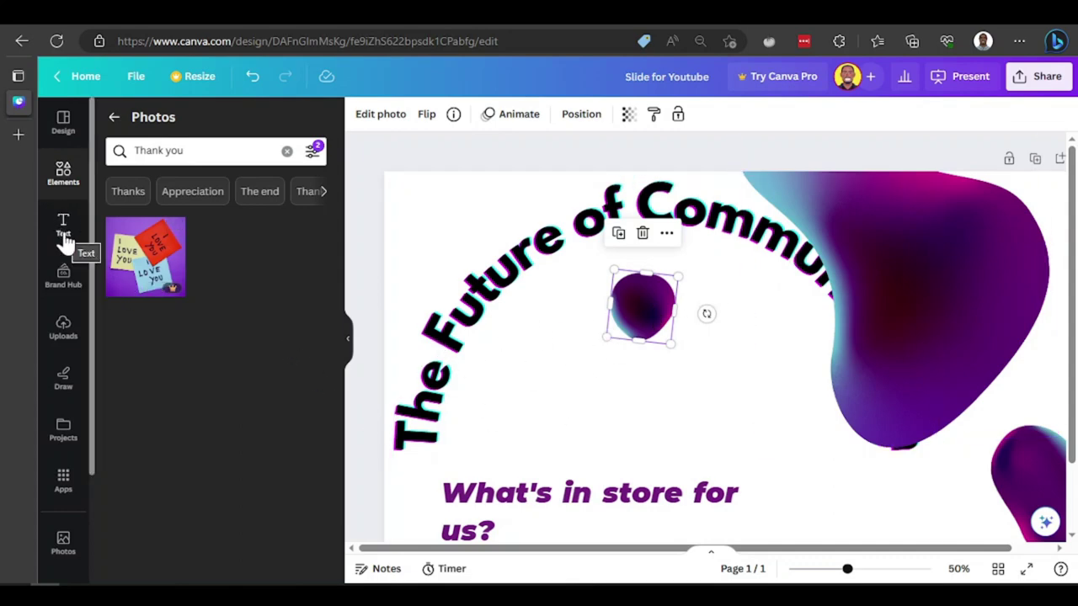
Undo the blob move, the text group move and the title's curved shape.
{"action": "left_click", "coordinate": [719, 226]}
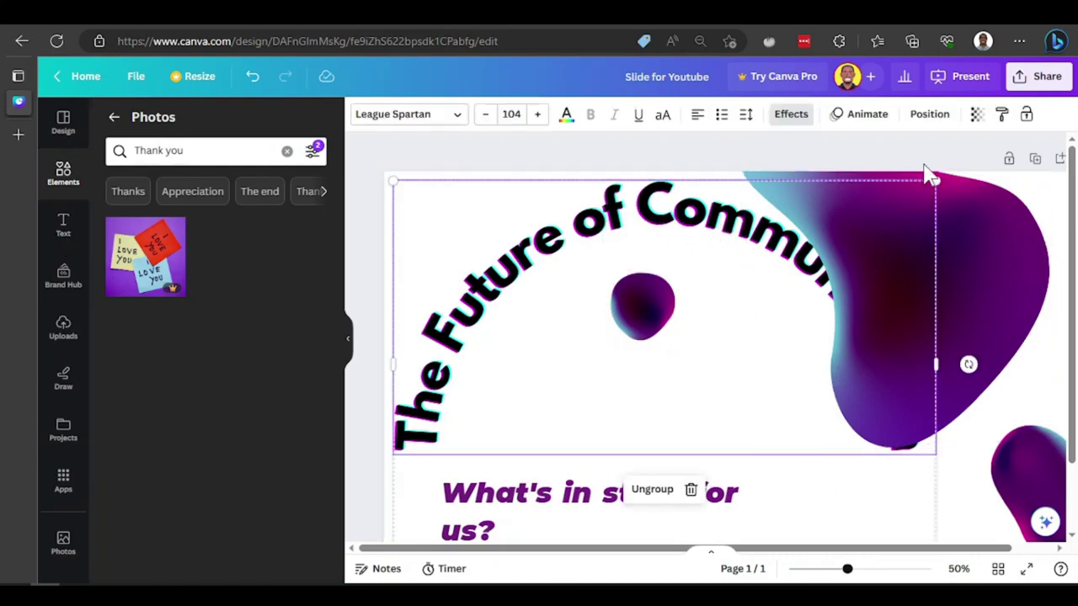
{"action": "key", "text": "ctrl+z"}
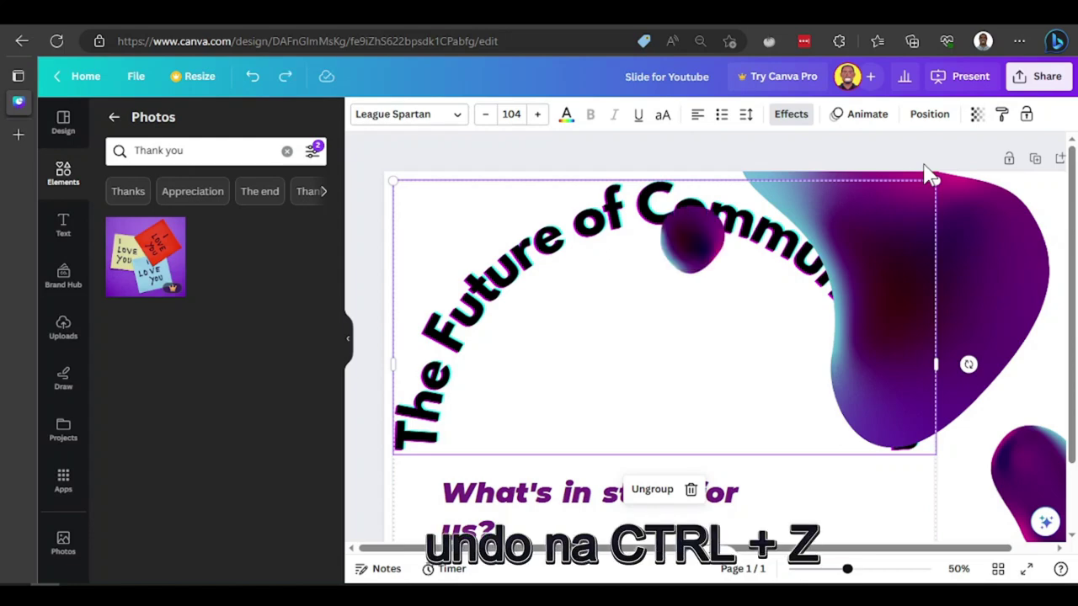
{"action": "key", "text": "ctrl+z"}
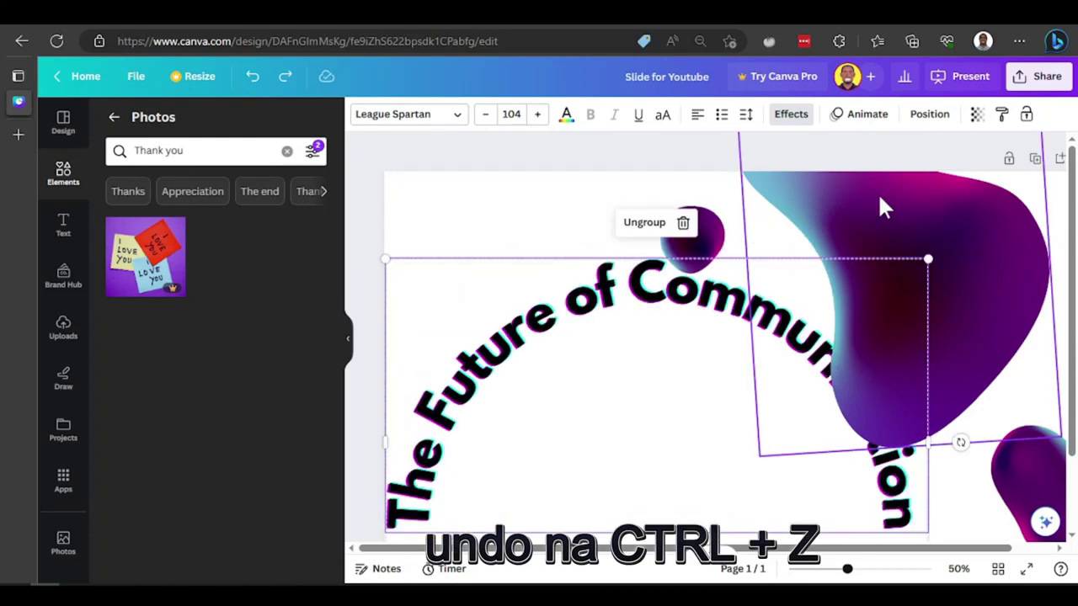
{"action": "key", "text": "ctrl+z"}
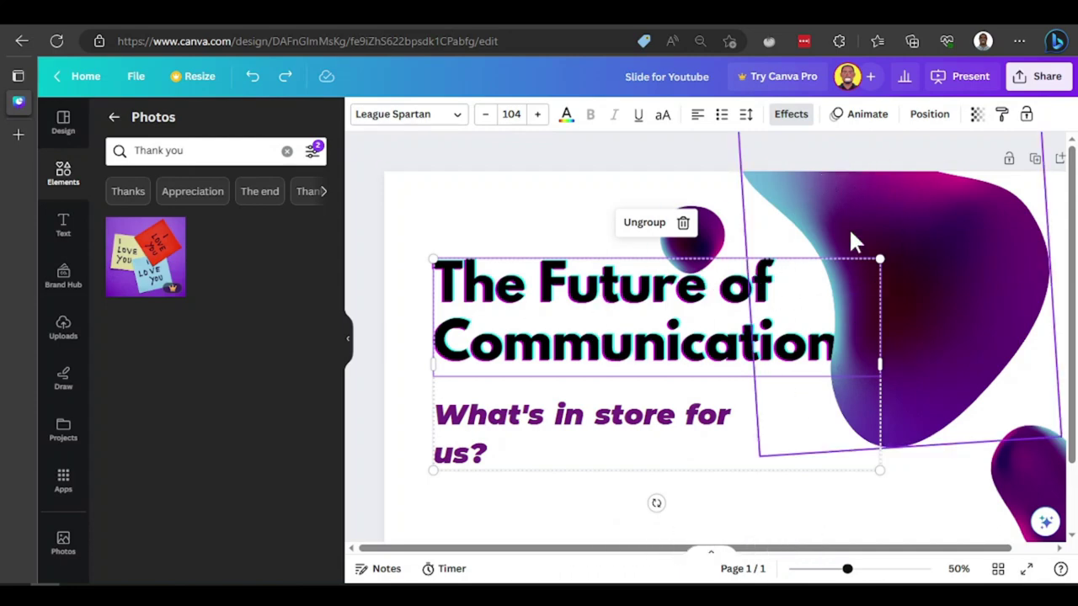
Redo the curved title and the element moves, and undo them all again.
{"action": "key", "text": "ctrl+y"}
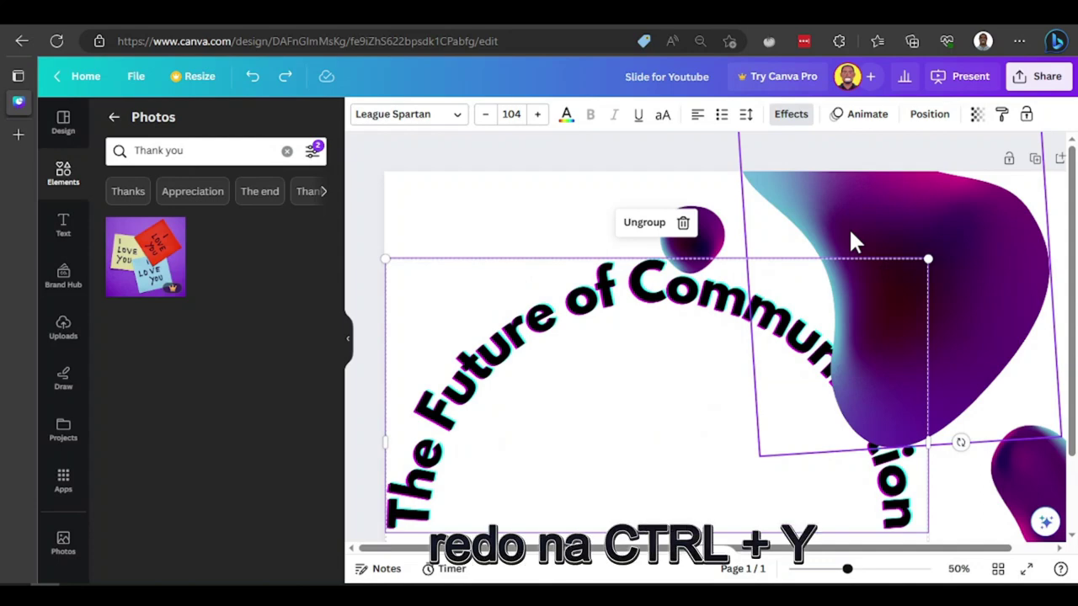
{"action": "key", "text": "ctrl+y"}
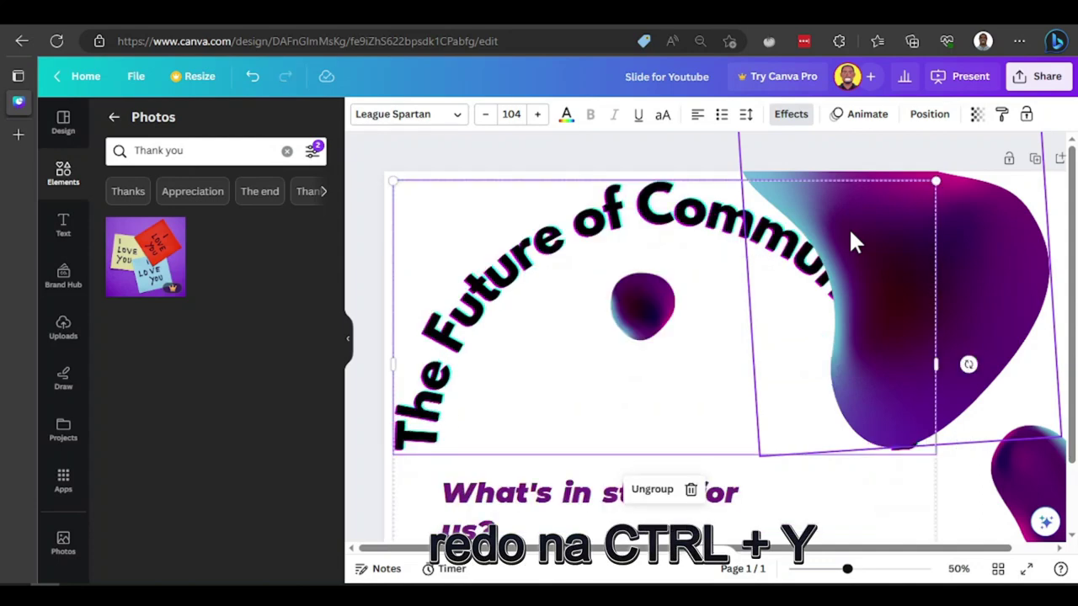
{"action": "key", "text": "ctrl+z"}
{"action": "key", "text": "ctrl+z"}
{"action": "key", "text": "ctrl+z"}
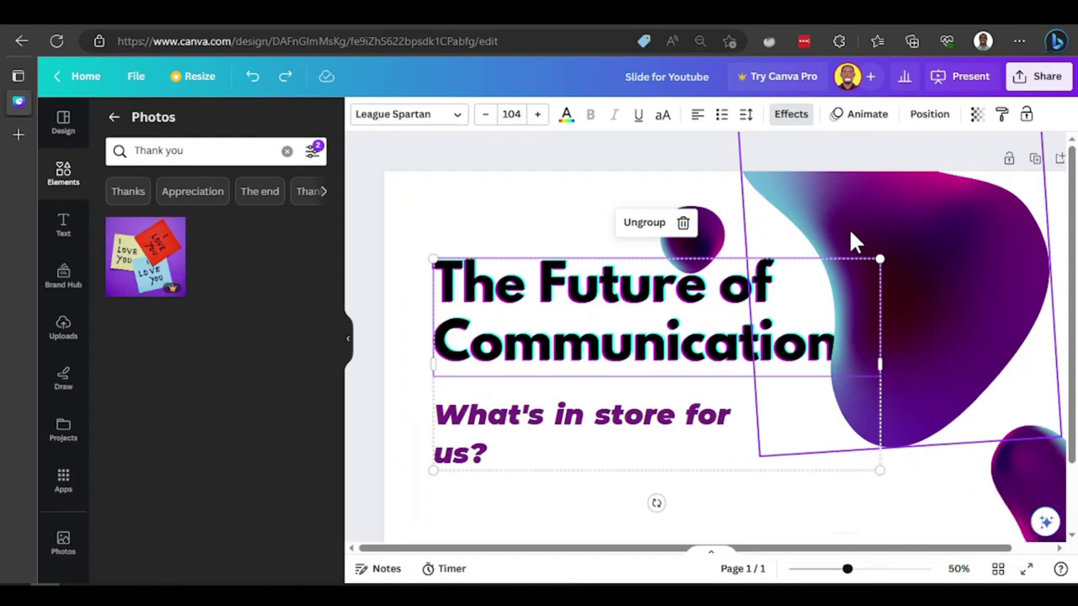
Try duplicating the title and subtitle group and moving the copy, and undo the duplication.
{"action": "key", "text": "ctrl+d"}
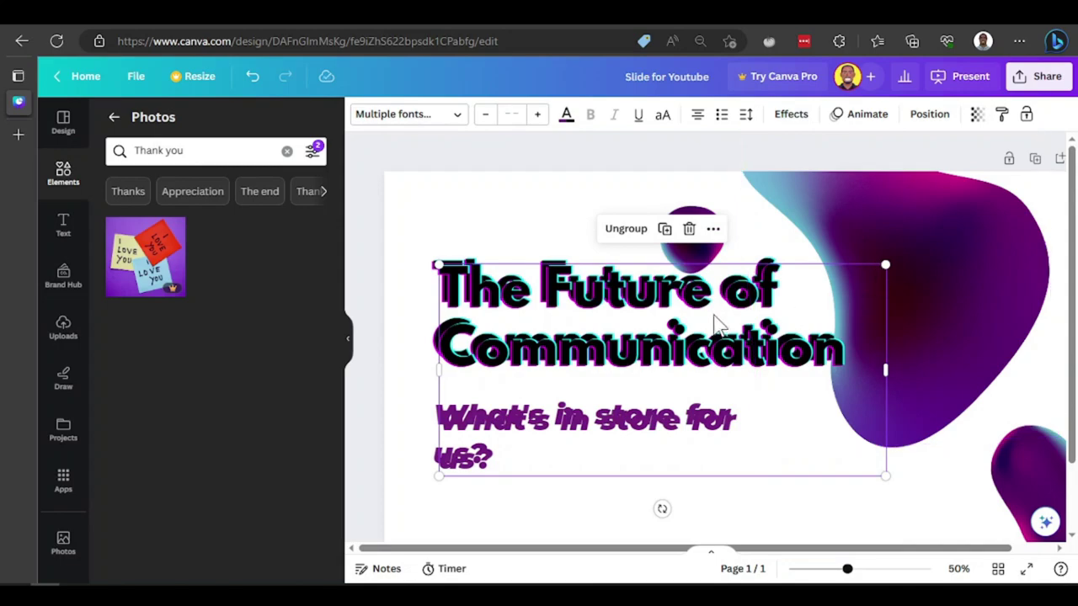
{"action": "left_click_drag", "start_coordinate": [701, 301], "coordinate": [760, 286]}
{"action": "key", "text": "ctrl+z"}
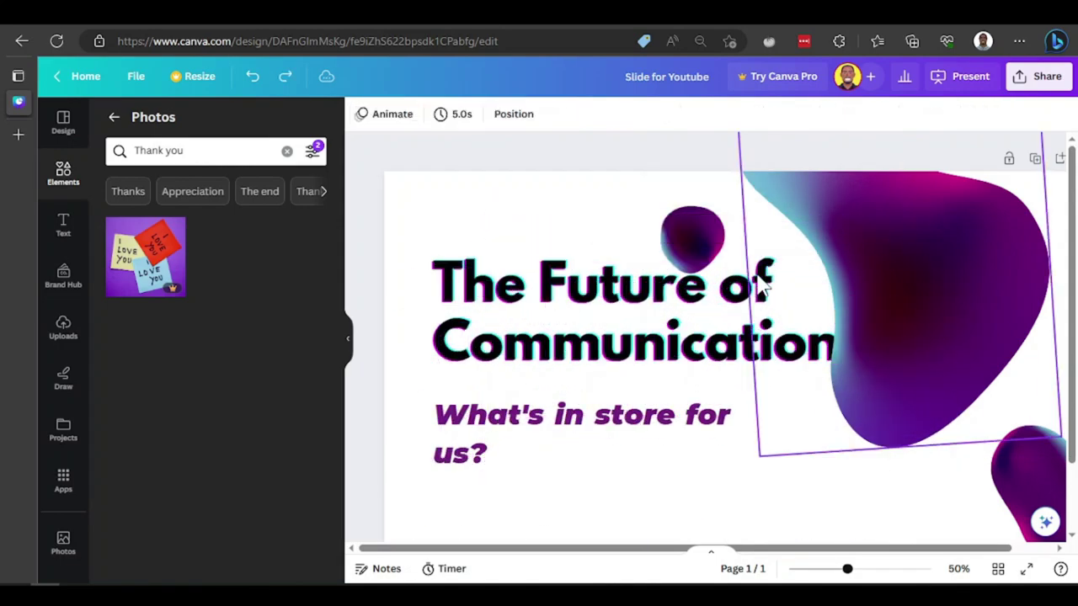
Duplicate the title and subtitle group once more, shift the copy over the original, and undo the duplication.
{"action": "left_click", "coordinate": [664, 320]}
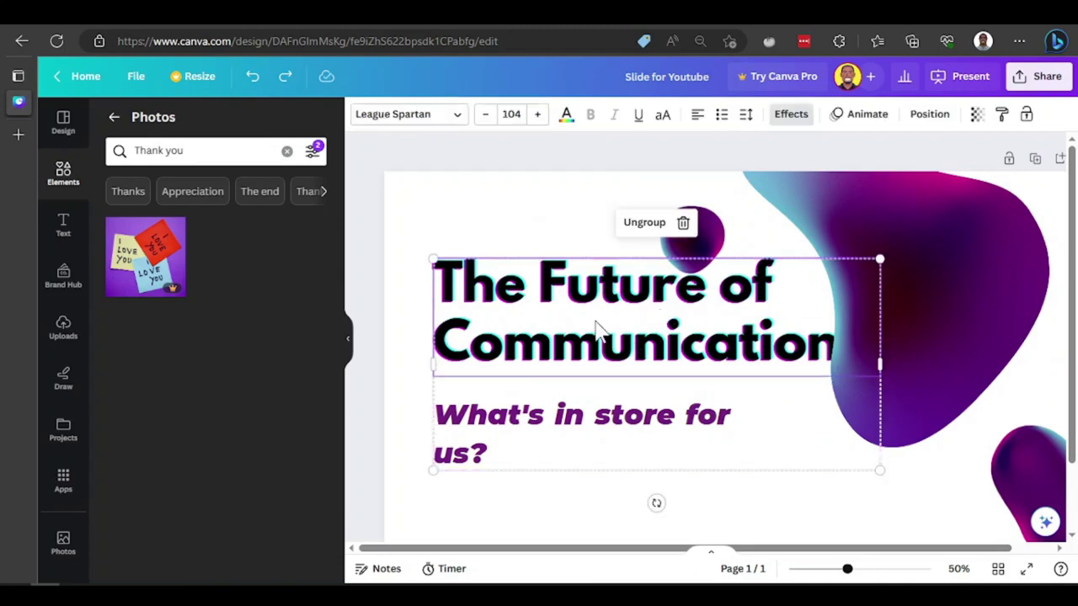
{"action": "key", "text": "ctrl+d"}
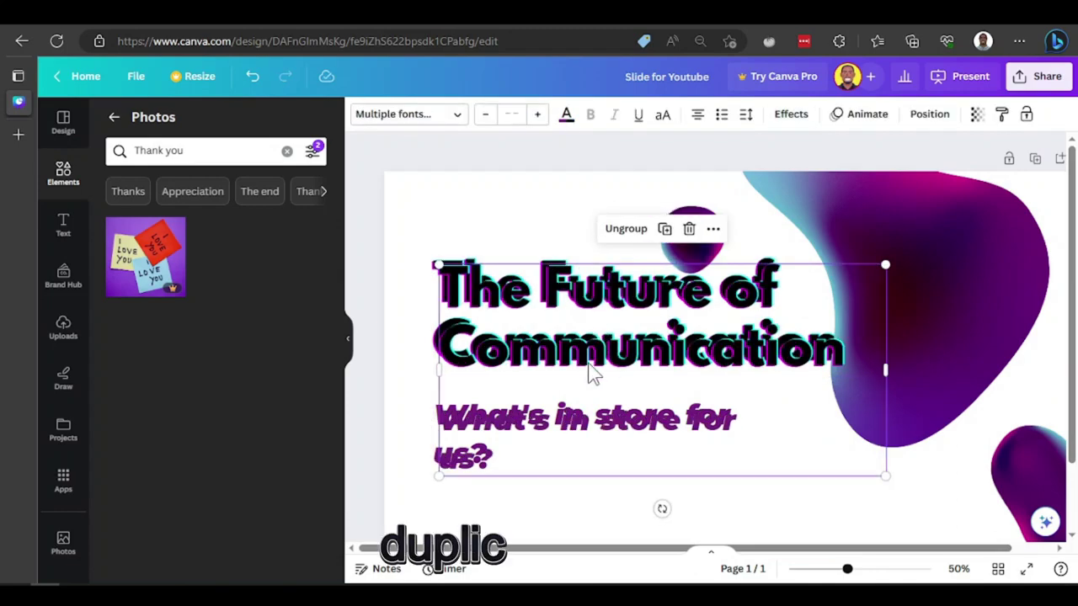
{"action": "left_click_drag", "start_coordinate": [590, 362], "coordinate": [633, 300]}
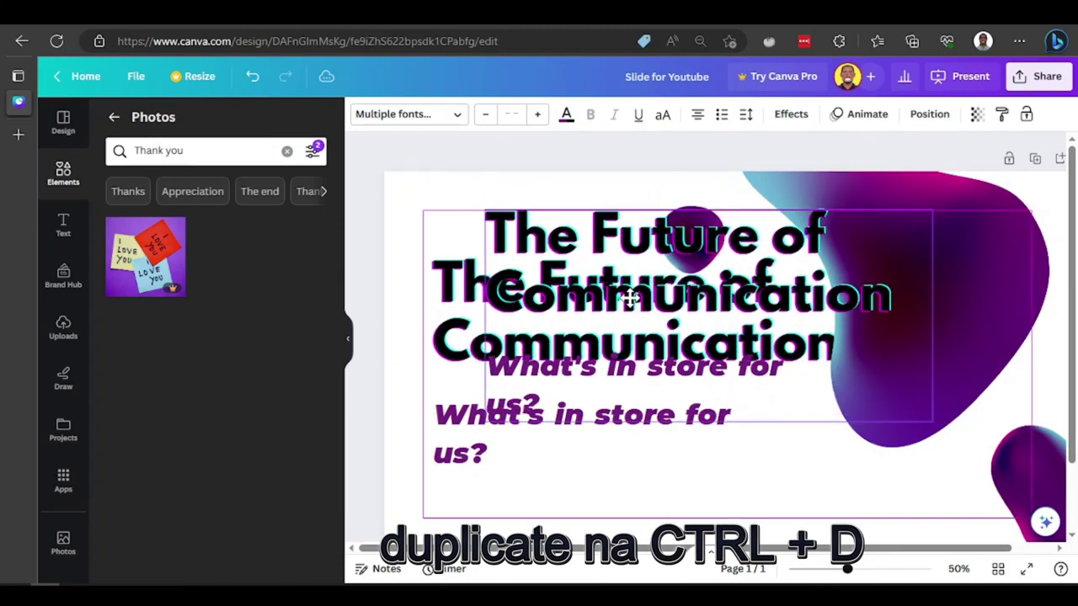
{"action": "key", "text": "ctrl+z"}
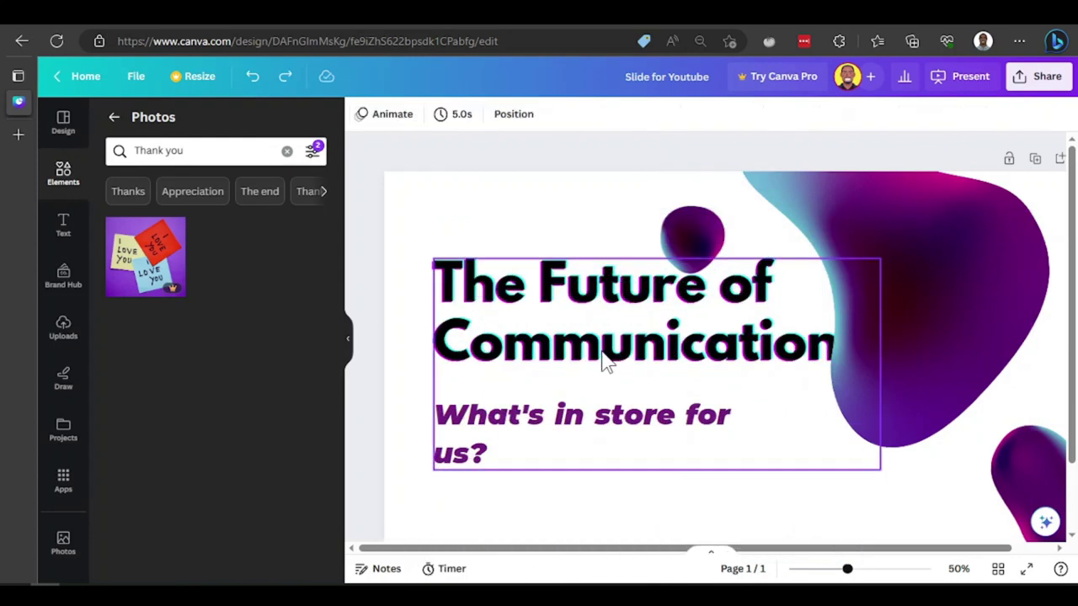
Delete the title and subtitle group from the slide, and restore it by undoing the deletion.
{"action": "left_click", "coordinate": [625, 330]}
{"action": "key", "text": "Delete"}
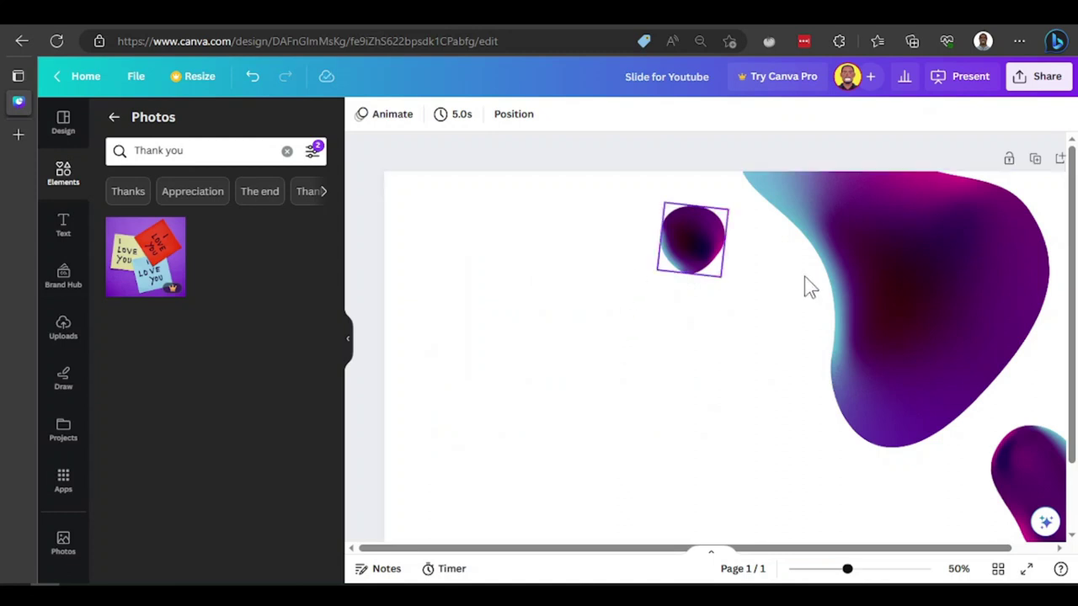
{"action": "scroll", "coordinate": [619, 341], "scroll_direction": "down", "scroll_amount": 1}
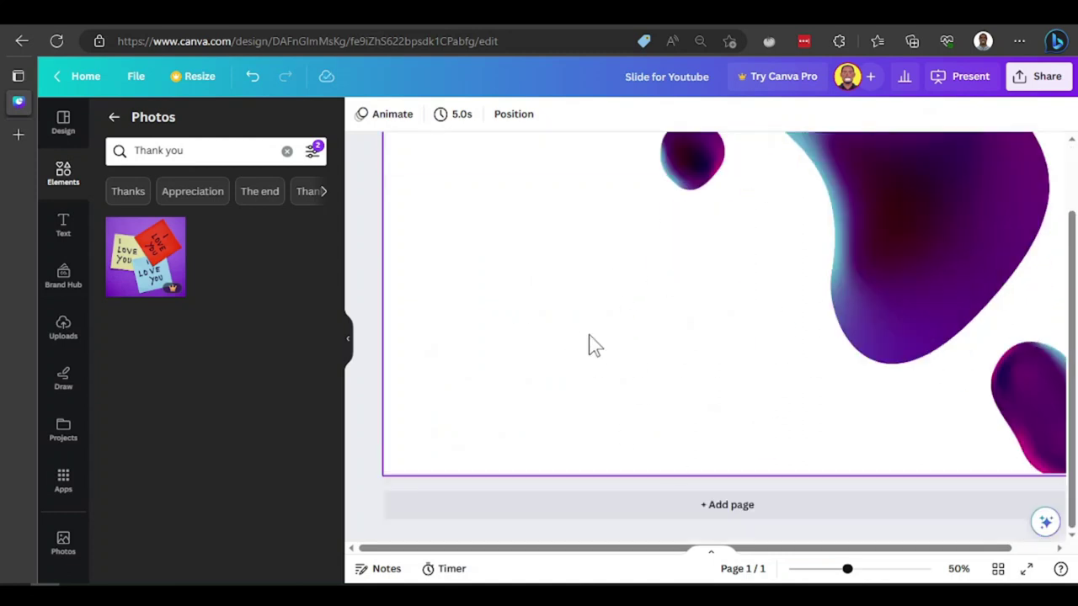
{"action": "left_click", "coordinate": [571, 314]}
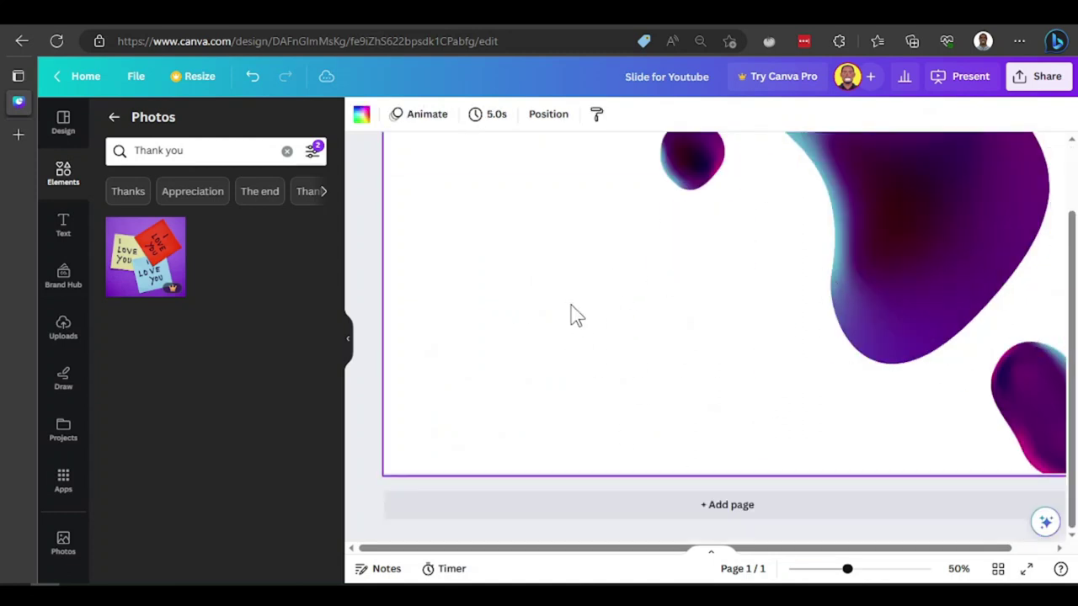
{"action": "key", "text": "ctrl+z"}
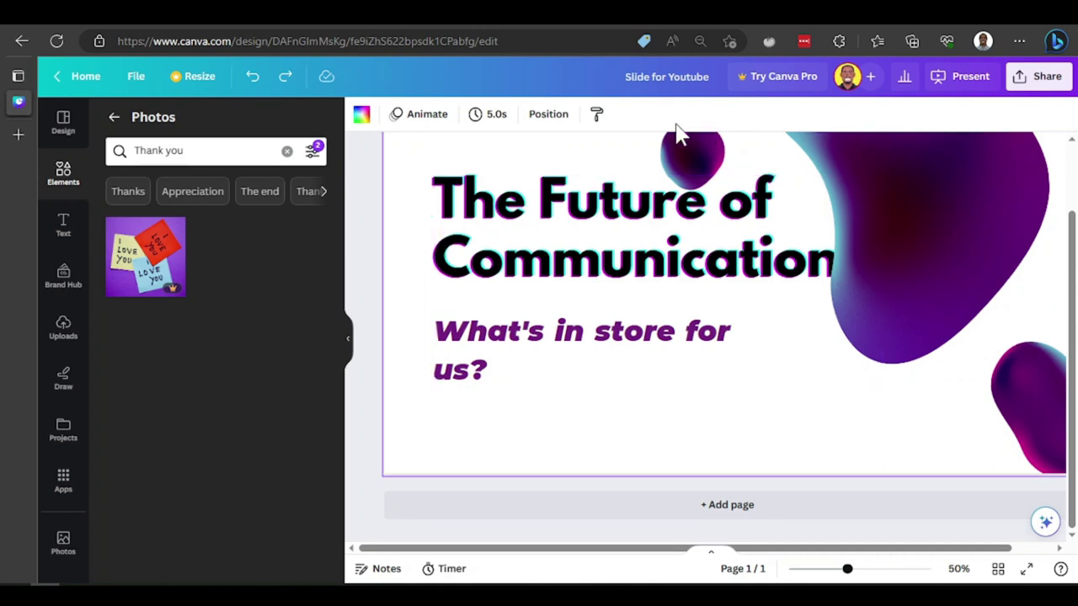
Open the position settings for the title and subtitle group, and move the group to about X 189 px, Y 278 px.
{"action": "left_click", "coordinate": [609, 272]}
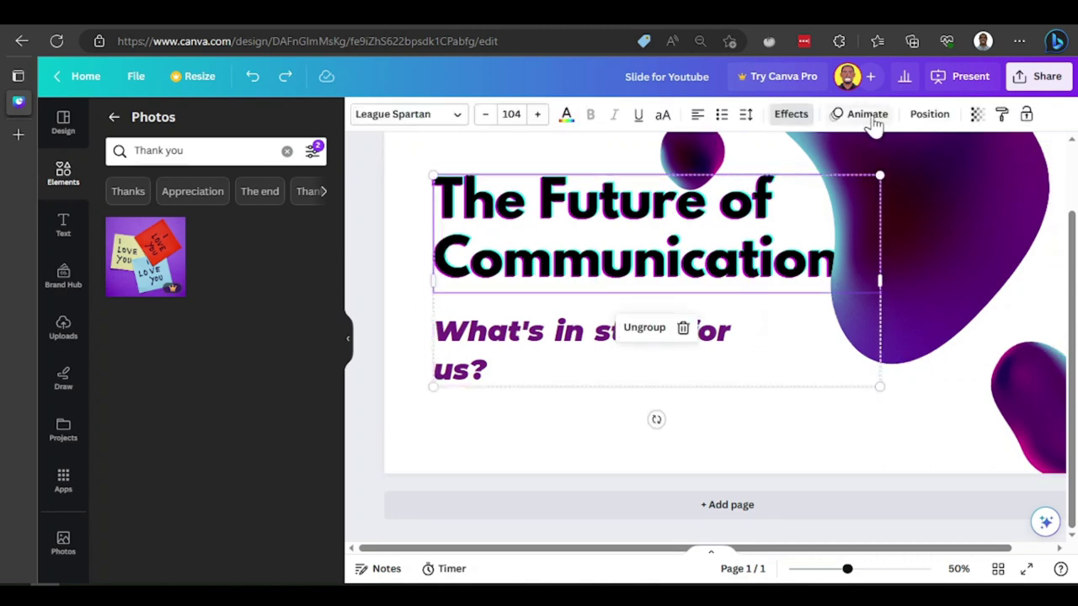
{"action": "left_click", "coordinate": [926, 114]}
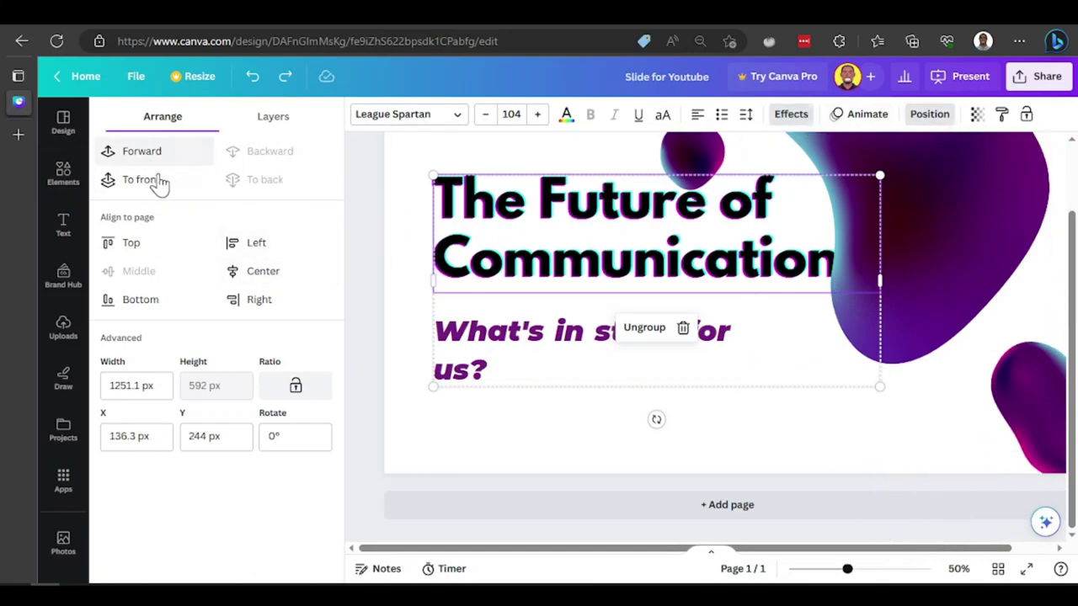
{"action": "left_click_drag", "start_coordinate": [572, 272], "coordinate": [750, 241]}
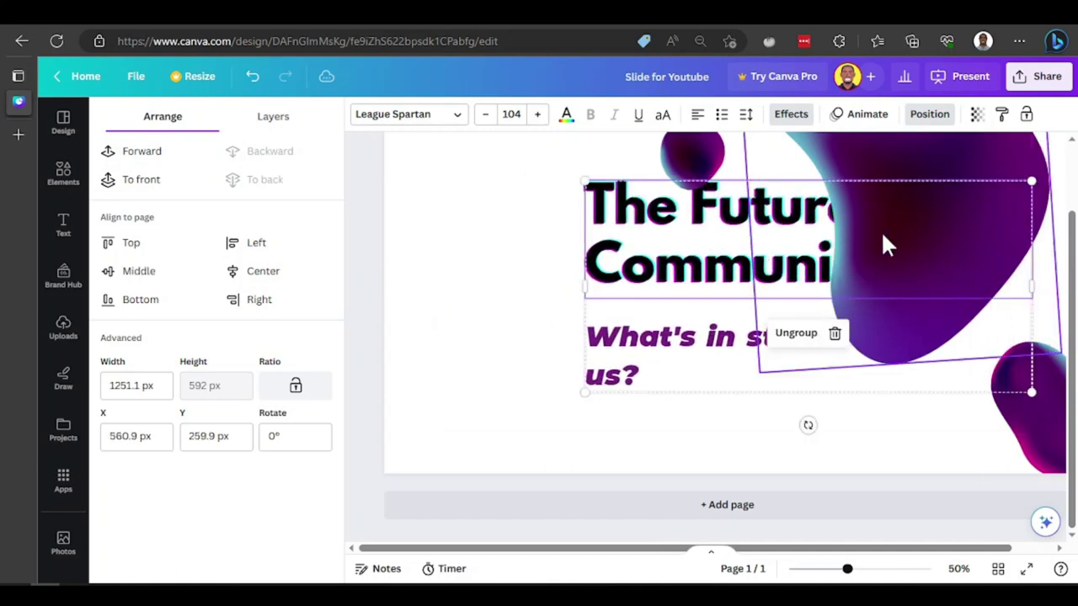
{"action": "mouse_move", "coordinate": [941, 219]}
{"action": "left_mouse_down"}
{"action": "mouse_move", "coordinate": [851, 269]}
{"action": "mouse_move", "coordinate": [936, 222]}
{"action": "left_mouse_up"}
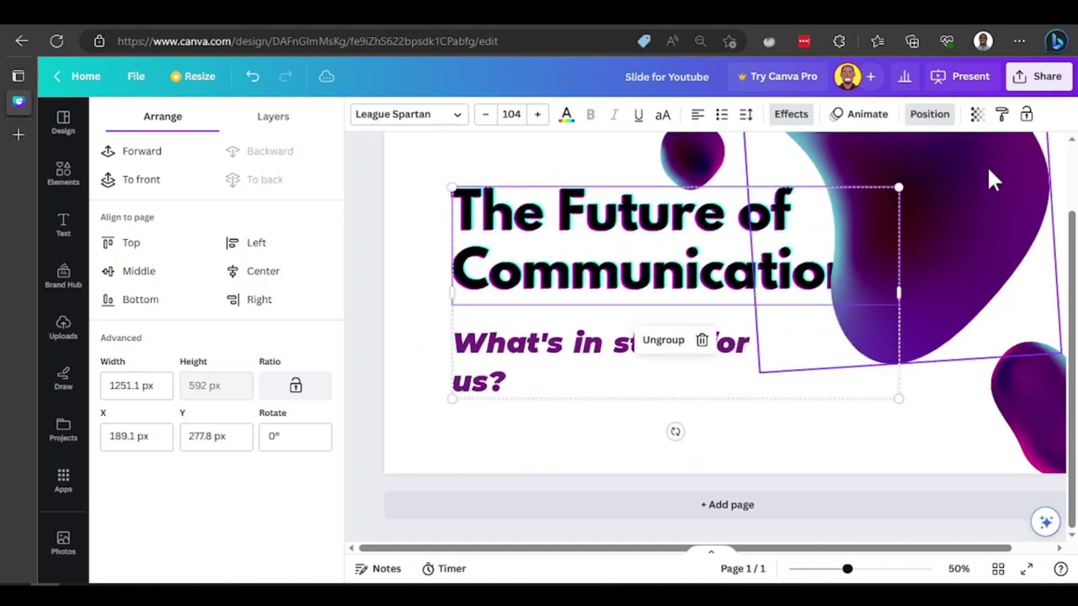
Move the large purple blob over the end of the title, and send it backward behind the text.
{"action": "left_click_drag", "start_coordinate": [989, 170], "coordinate": [919, 266]}
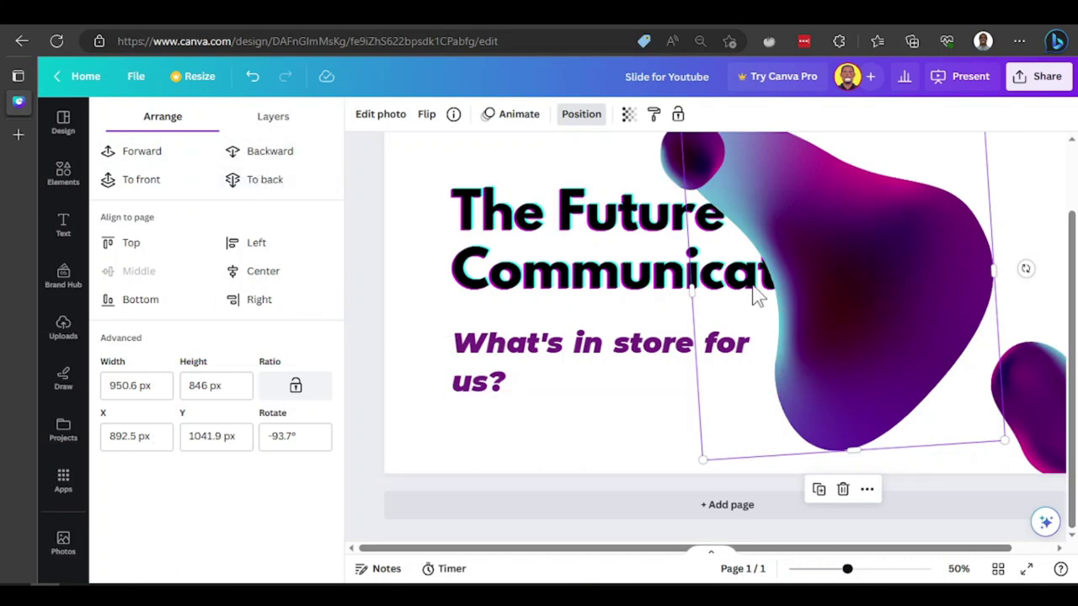
{"action": "left_click_drag", "start_coordinate": [757, 295], "coordinate": [861, 284]}
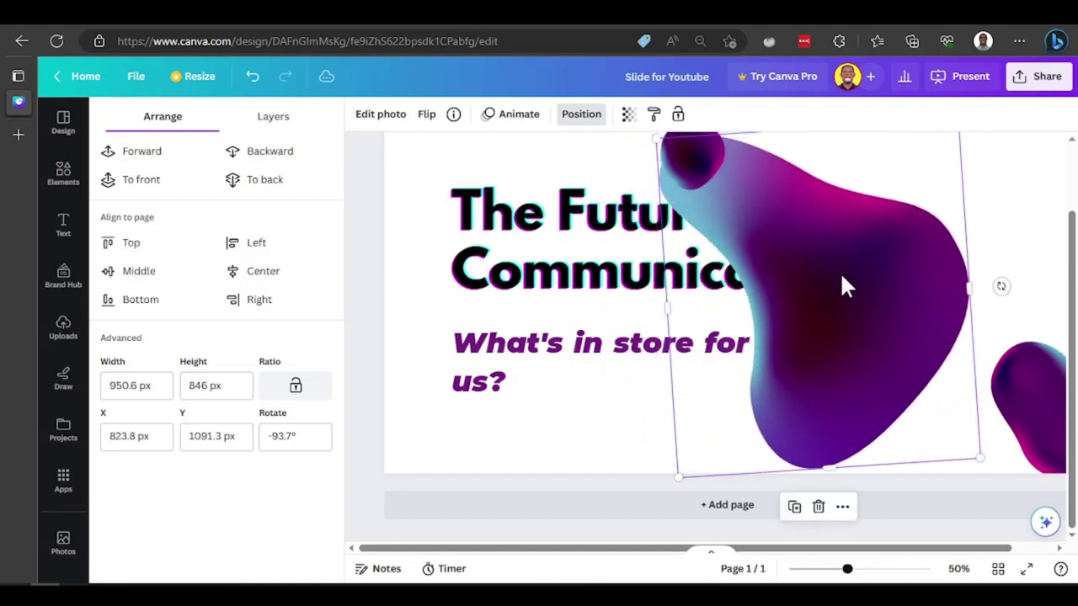
{"action": "left_click", "coordinate": [272, 160]}
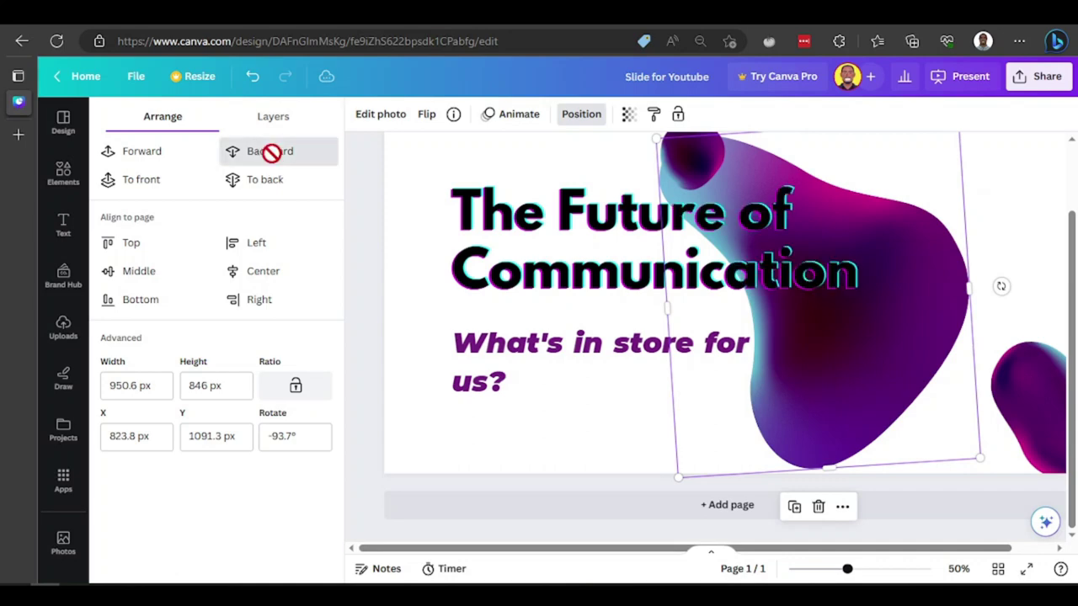
{"action": "mouse_move", "coordinate": [601, 272]}
{"action": "left_mouse_down"}
{"action": "mouse_move", "coordinate": [620, 288]}
{"action": "mouse_move", "coordinate": [637, 284]}
{"action": "mouse_move", "coordinate": [599, 257]}
{"action": "left_mouse_up"}
Bring the large blob forward two layers in front of the text and small blob, and send it backward two layers.
{"action": "left_click", "coordinate": [822, 413]}
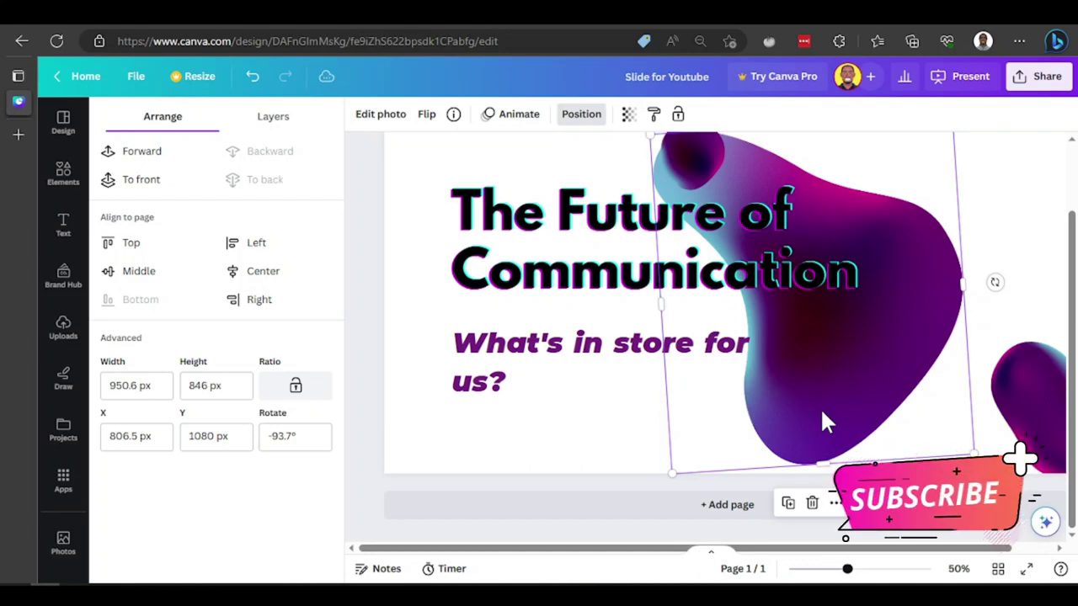
{"action": "key", "text": "ctrl+bracketright"}
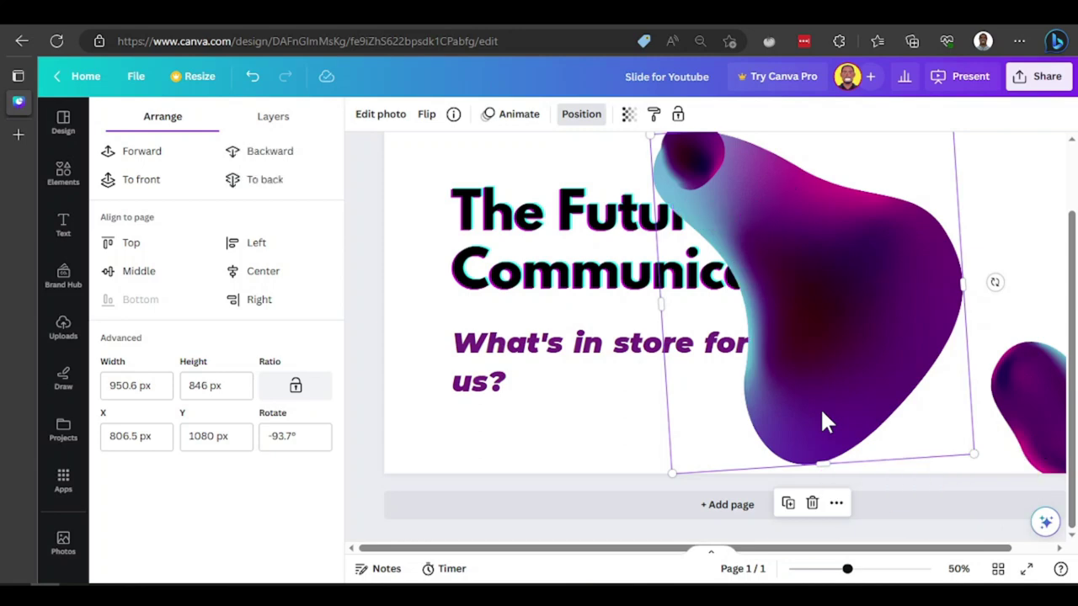
{"action": "key", "text": "ctrl+bracketright"}
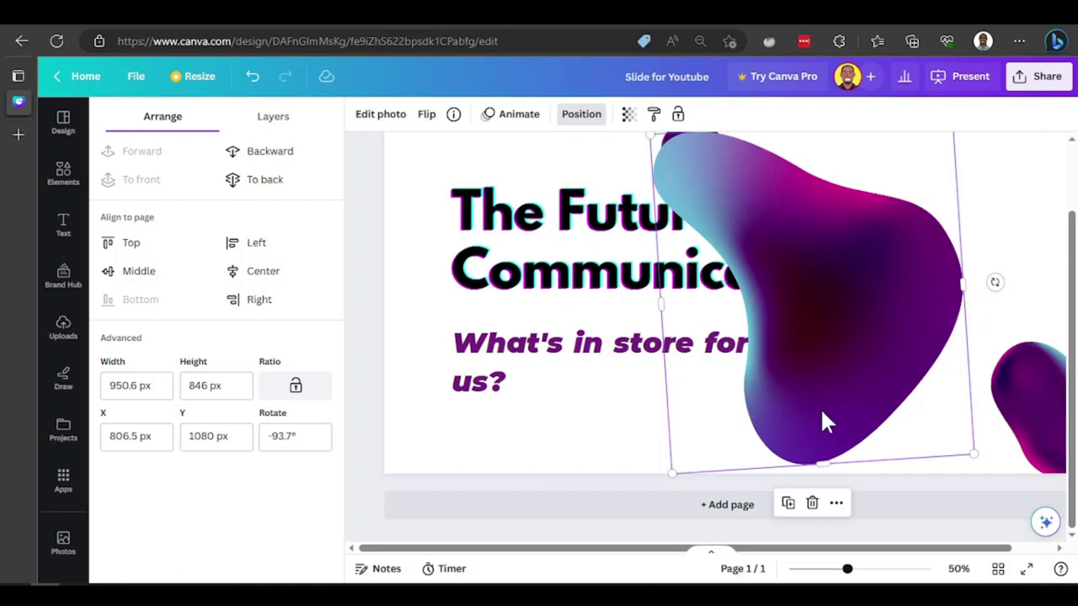
{"action": "key", "text": "ctrl+bracketleft"}
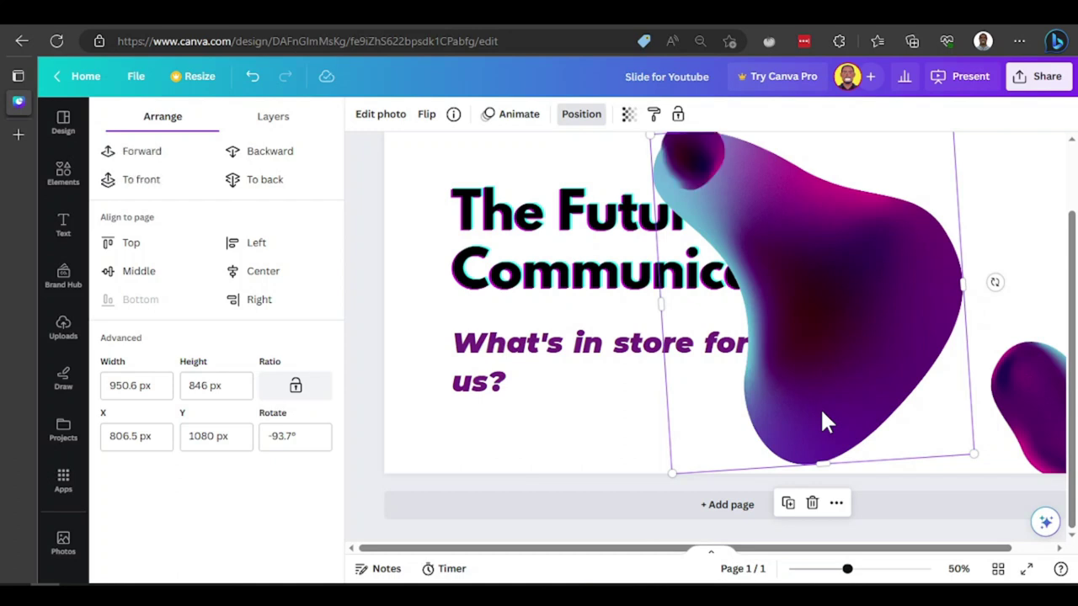
{"action": "key", "text": "ctrl+bracketleft"}
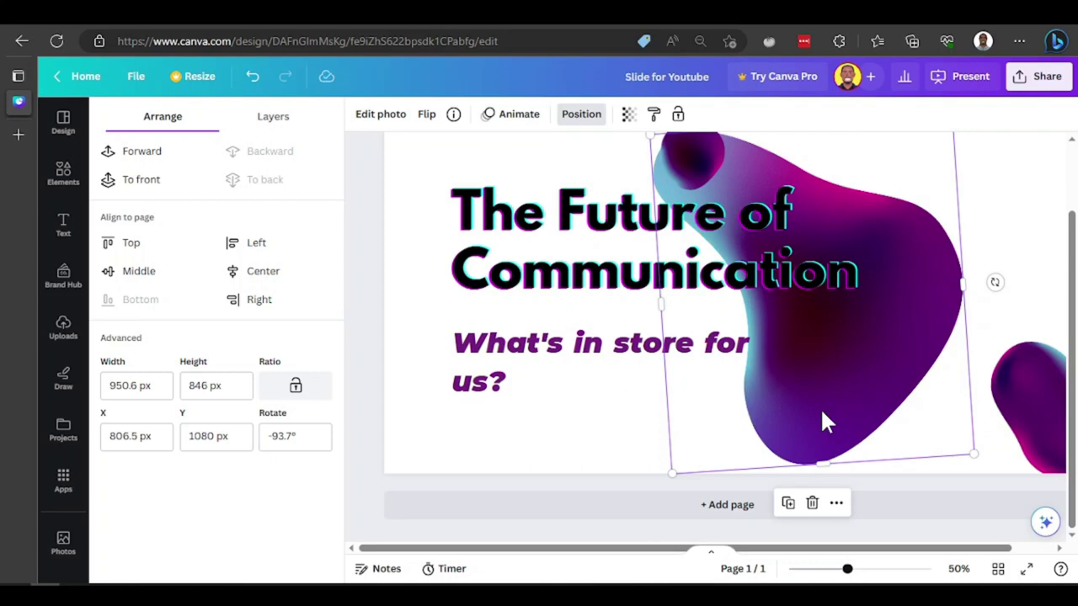
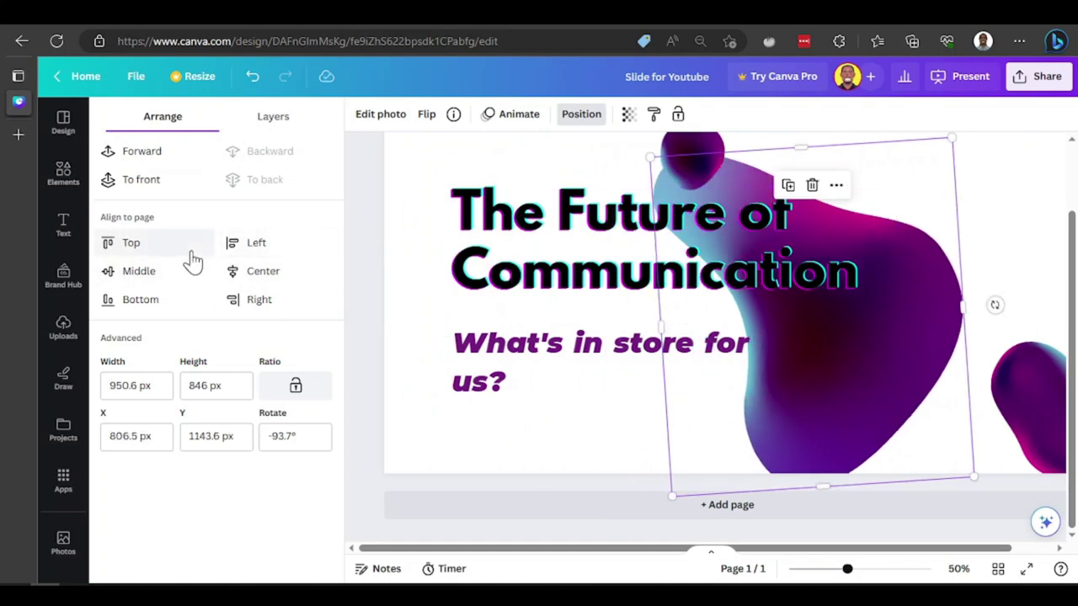
Align the large blob to the page's center, left edge and top edge in turn.
{"action": "left_click", "coordinate": [255, 272]}
{"action": "left_click", "coordinate": [256, 244]}
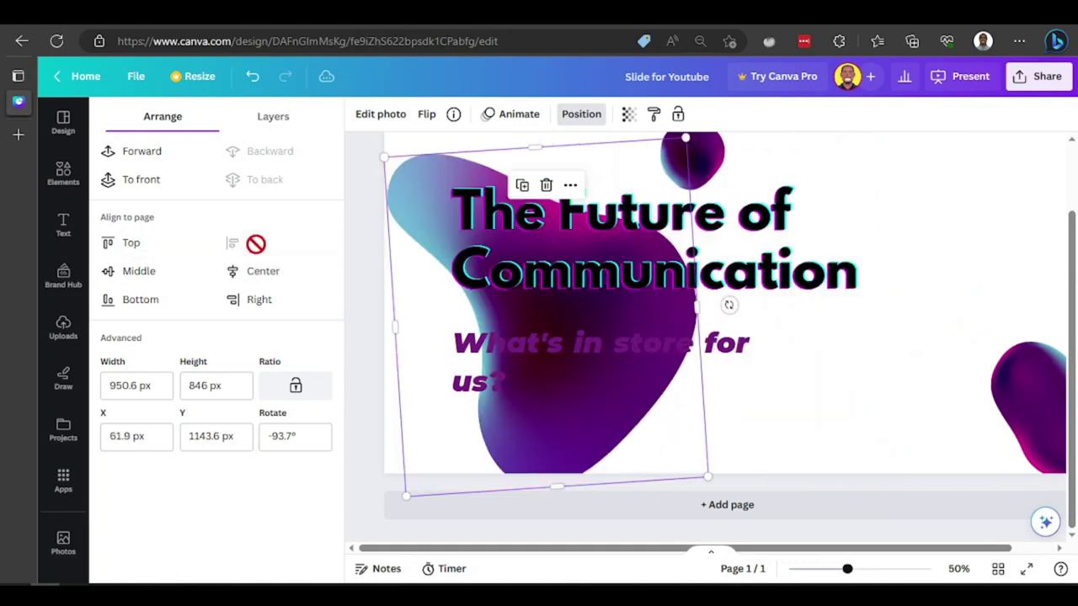
{"action": "left_click", "coordinate": [132, 243]}
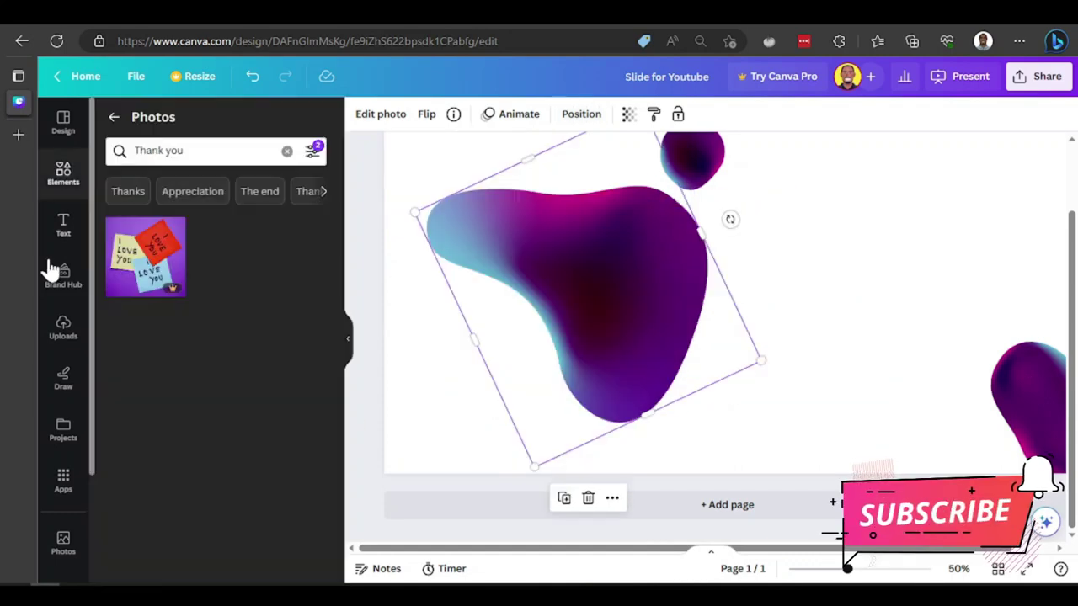
Try the premium SALE font combination, dismiss the upgrade offer, and add the GLOW font combination to the slide.
{"action": "left_click", "coordinate": [66, 239]}
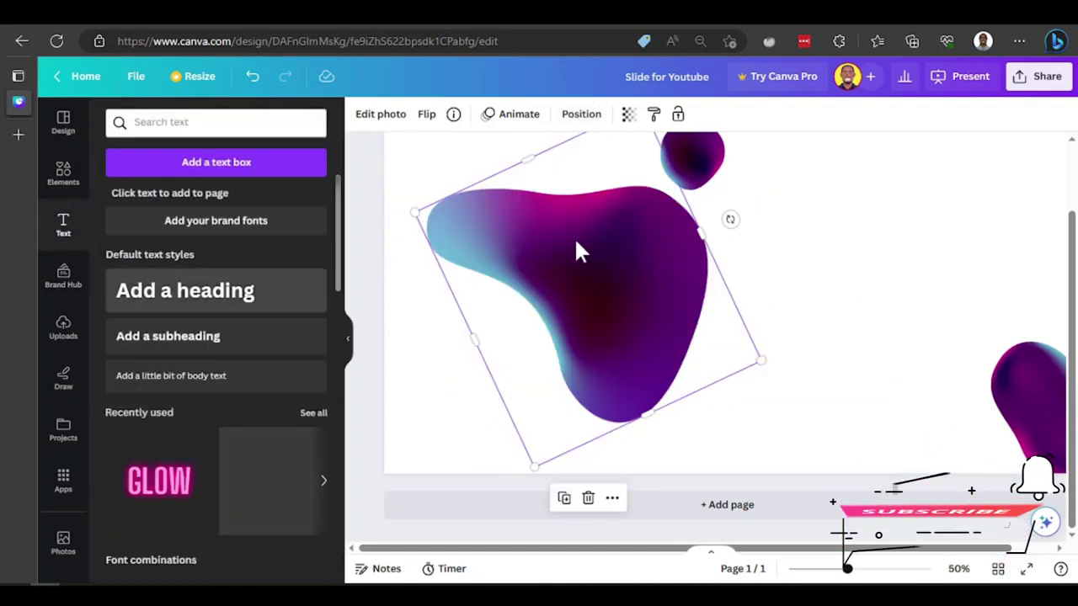
{"action": "scroll", "coordinate": [190, 337], "scroll_direction": "down", "scroll_amount": 8}
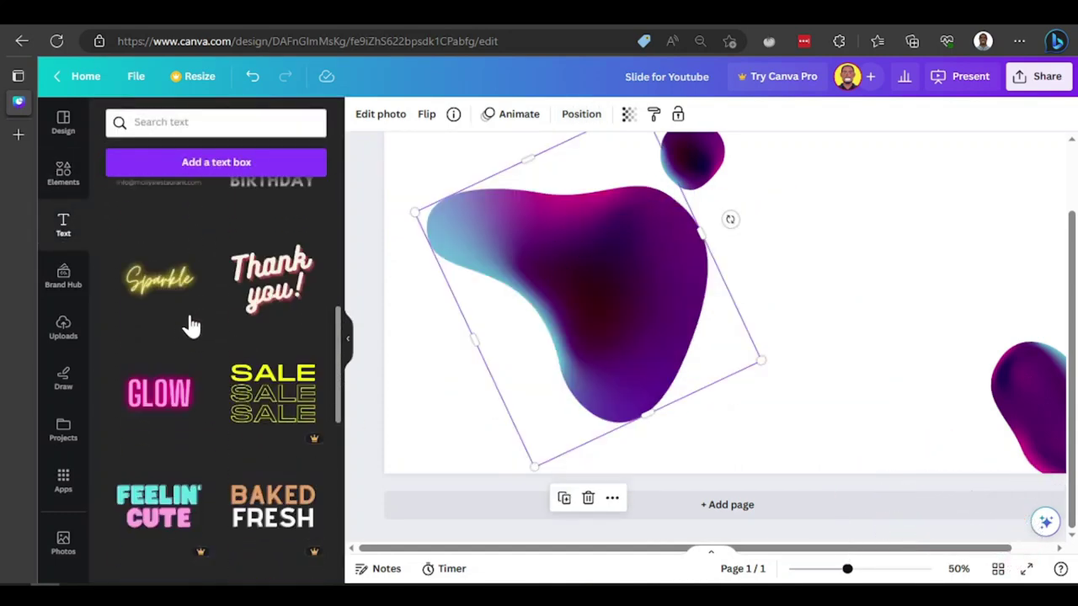
{"action": "scroll", "coordinate": [193, 321], "scroll_direction": "down", "scroll_amount": 3}
{"action": "scroll", "coordinate": [193, 321], "scroll_direction": "up", "scroll_amount": 5}
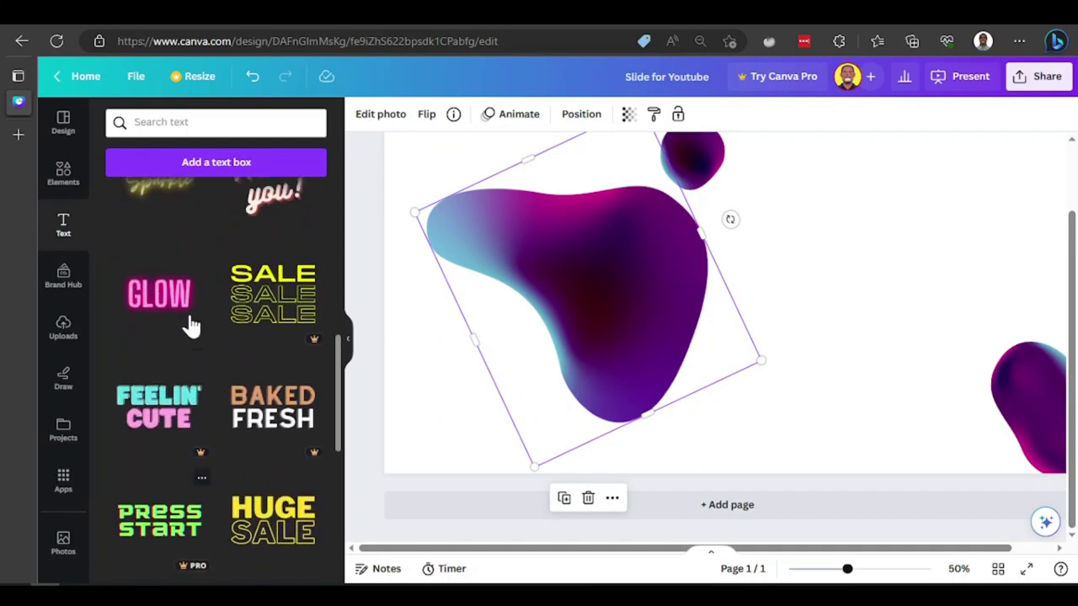
{"action": "scroll", "coordinate": [252, 303], "scroll_direction": "down", "scroll_amount": 2}
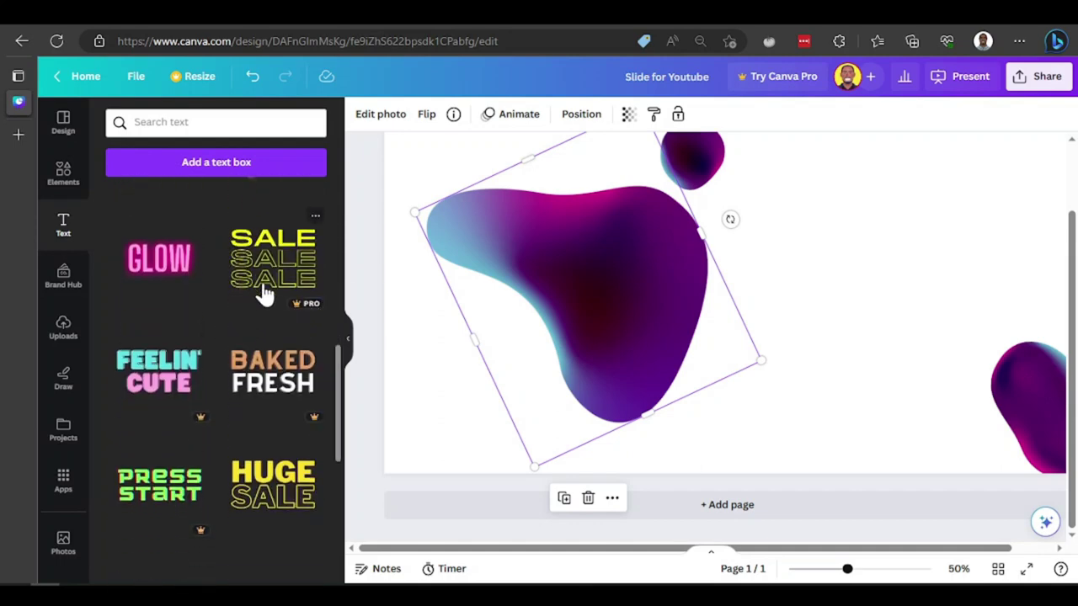
{"action": "left_click", "coordinate": [276, 271]}
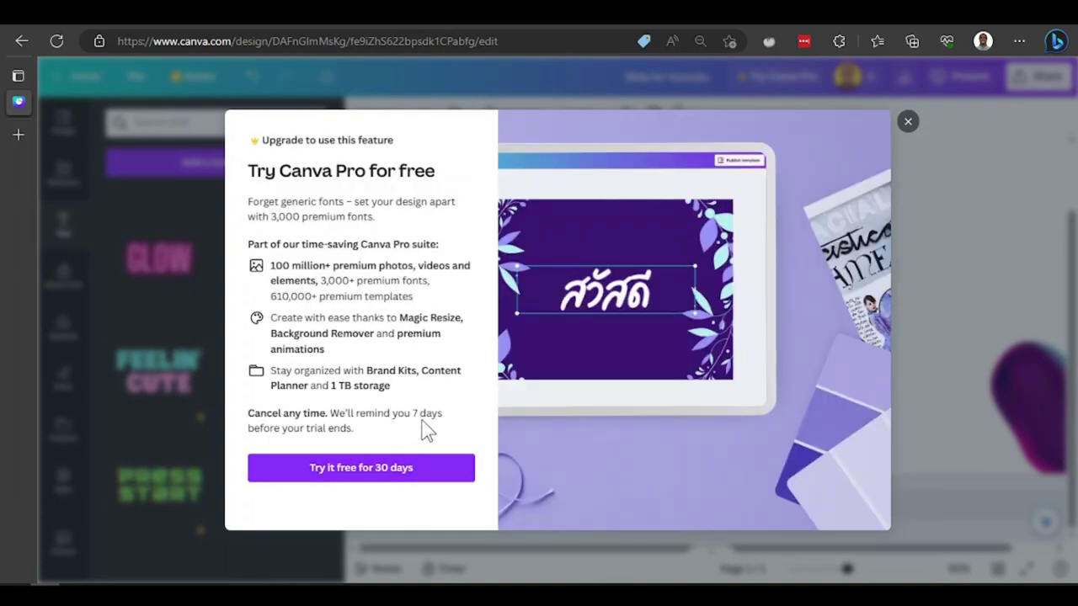
{"action": "left_click", "coordinate": [906, 124]}
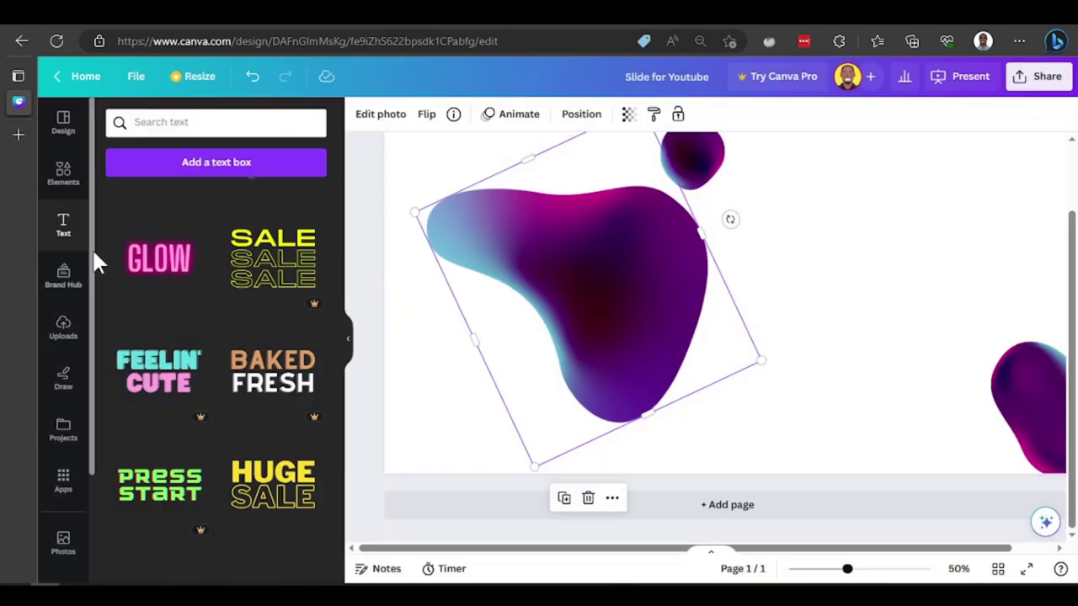
{"action": "left_click", "coordinate": [156, 274]}
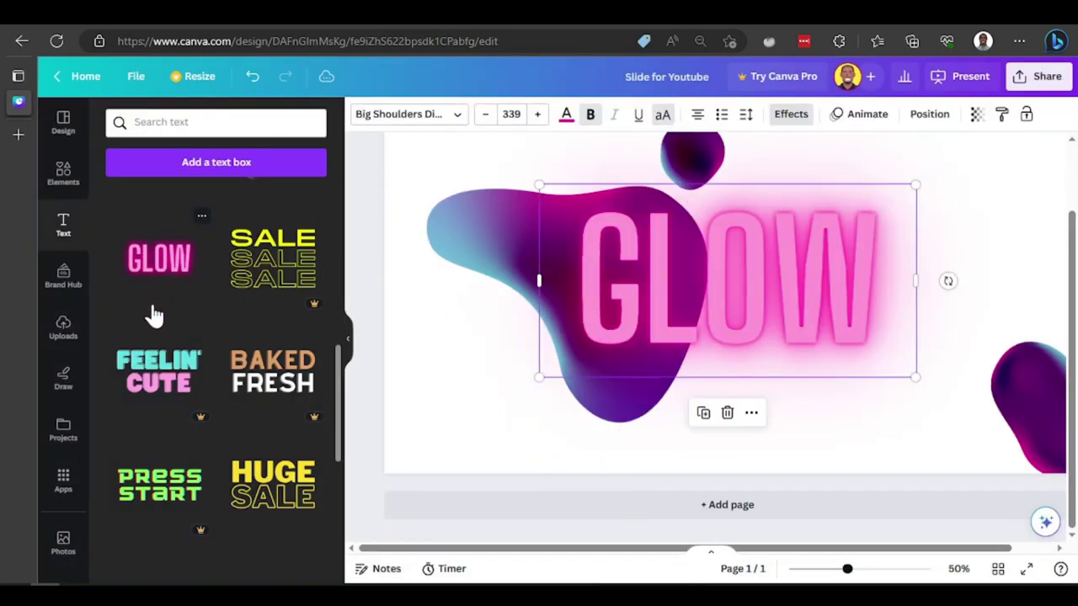
Move the large blob to the slide's upper-left corner, and shift the GLOW text down and to the right of it.
{"action": "left_click", "coordinate": [503, 239]}
{"action": "left_click_drag", "start_coordinate": [503, 239], "coordinate": [459, 247]}
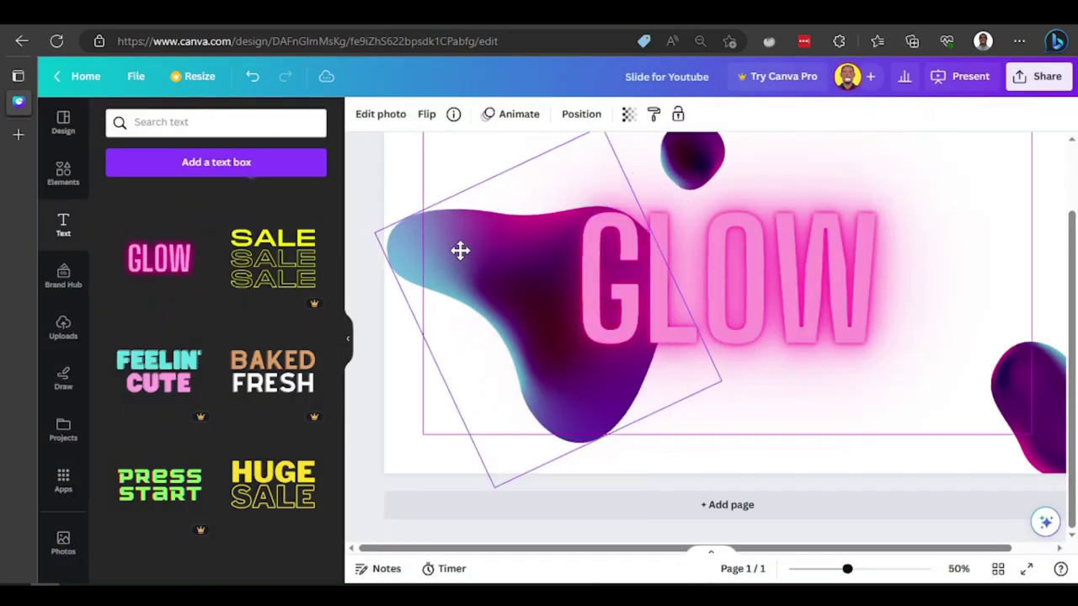
{"action": "left_click_drag", "start_coordinate": [919, 269], "coordinate": [958, 284]}
{"action": "left_click_drag", "start_coordinate": [531, 327], "coordinate": [512, 245]}
{"action": "left_click_drag", "start_coordinate": [943, 293], "coordinate": [882, 327]}
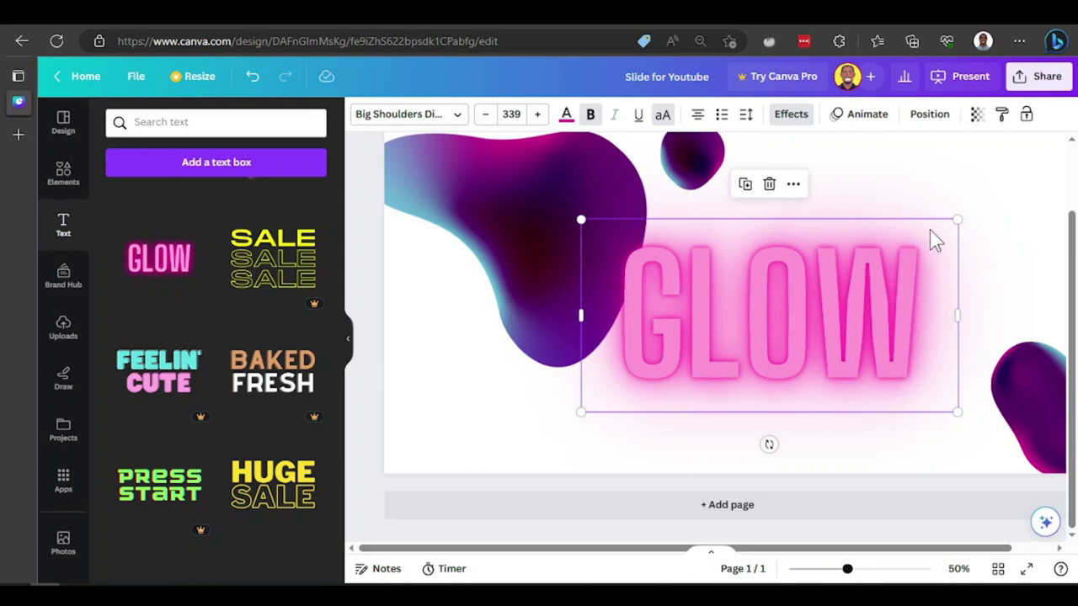
Replace the GLOW text with "HELLO WORLD".
{"action": "double_click", "coordinate": [777, 296]}
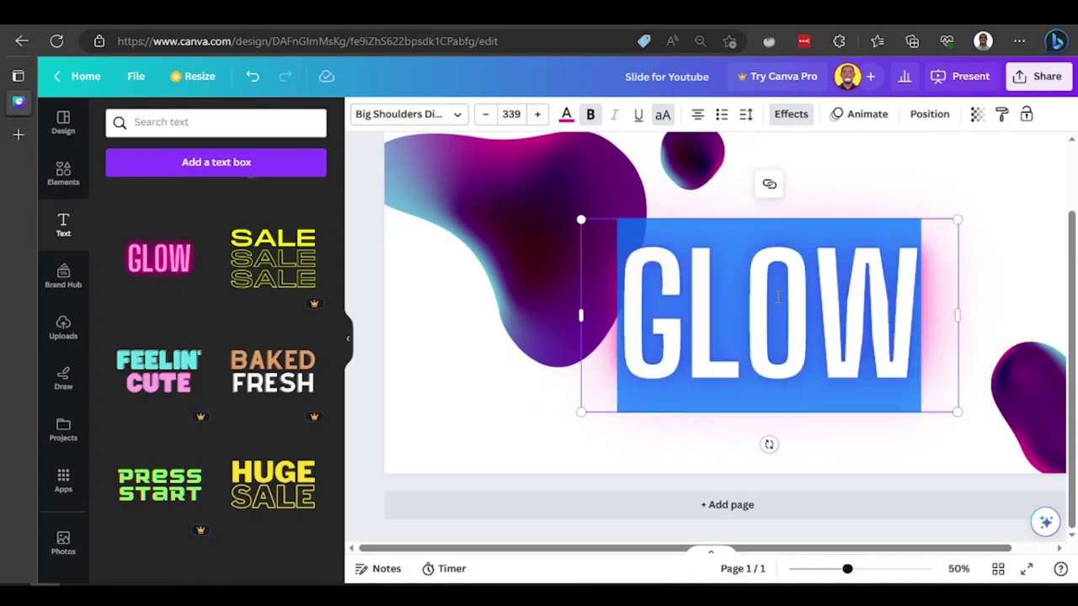
{"action": "type", "text": "HELLO"}
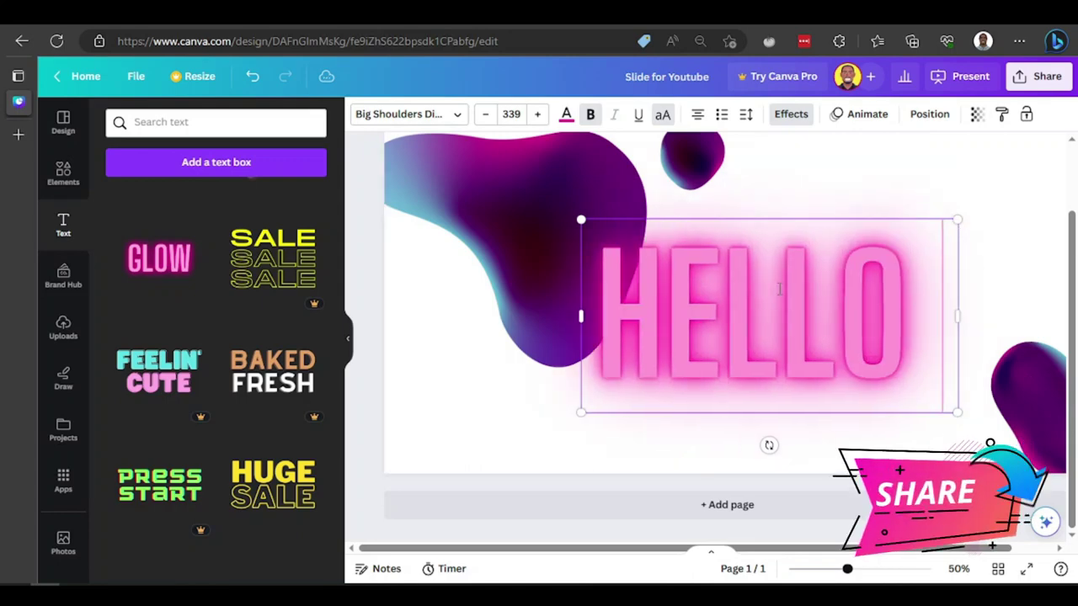
{"action": "type", "text": " WORLD"}
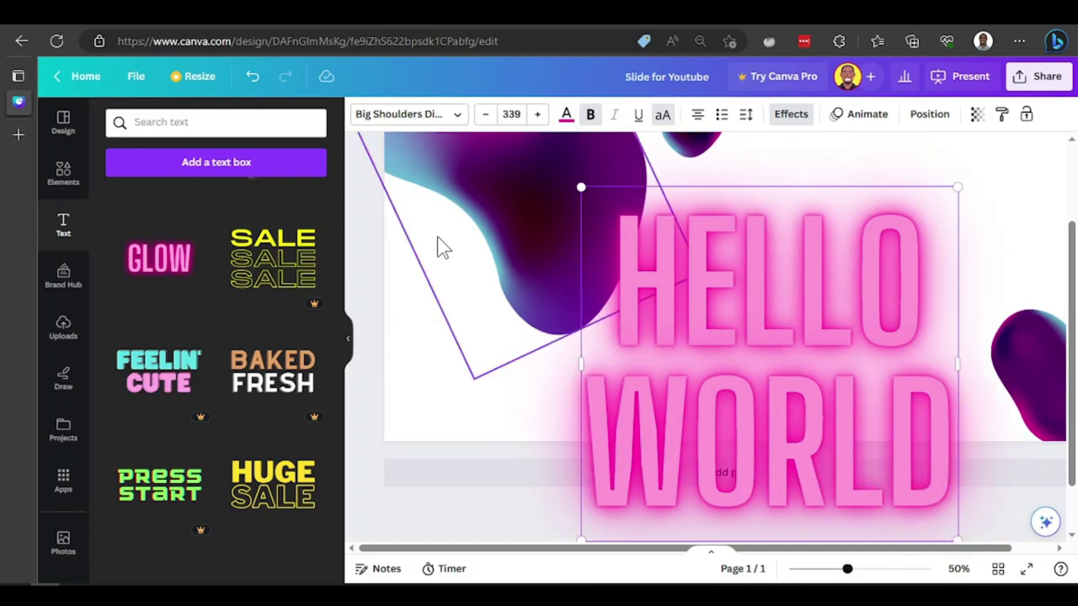
Move the "HELLO WORLD" text up so that both lines fit within the slide.
{"action": "left_click", "coordinate": [441, 291]}
{"action": "scroll", "coordinate": [441, 290], "scroll_direction": "up", "scroll_amount": 1}
{"action": "left_click", "coordinate": [417, 394]}
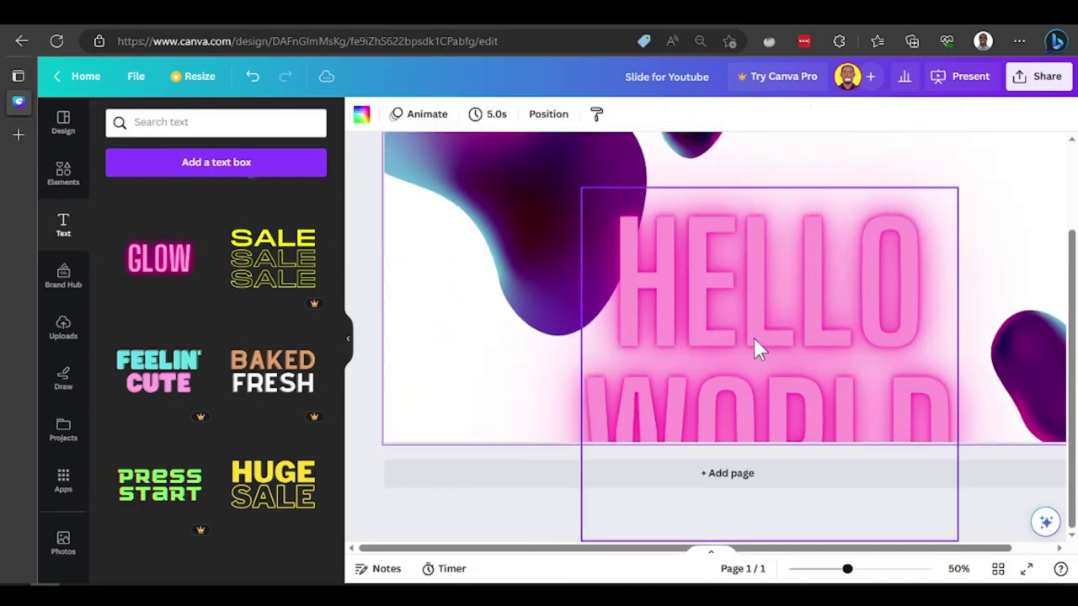
{"action": "left_click", "coordinate": [786, 315]}
{"action": "left_click_drag", "start_coordinate": [787, 315], "coordinate": [800, 275]}
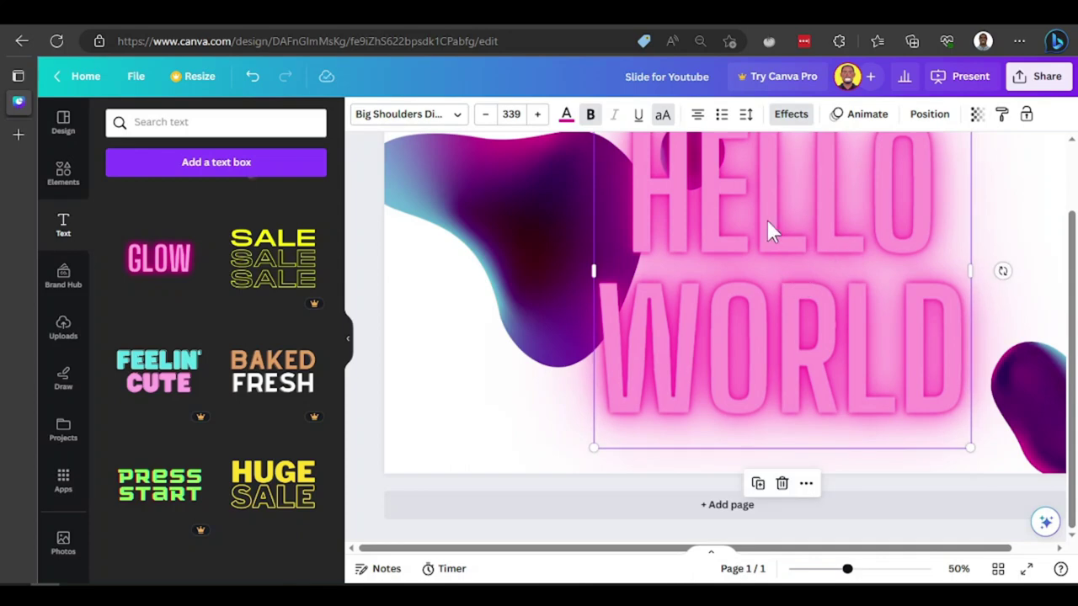
Add the "Thank you!" font combination to the slide and shift it left over the large blob.
{"action": "scroll", "coordinate": [234, 317], "scroll_direction": "up", "scroll_amount": 5}
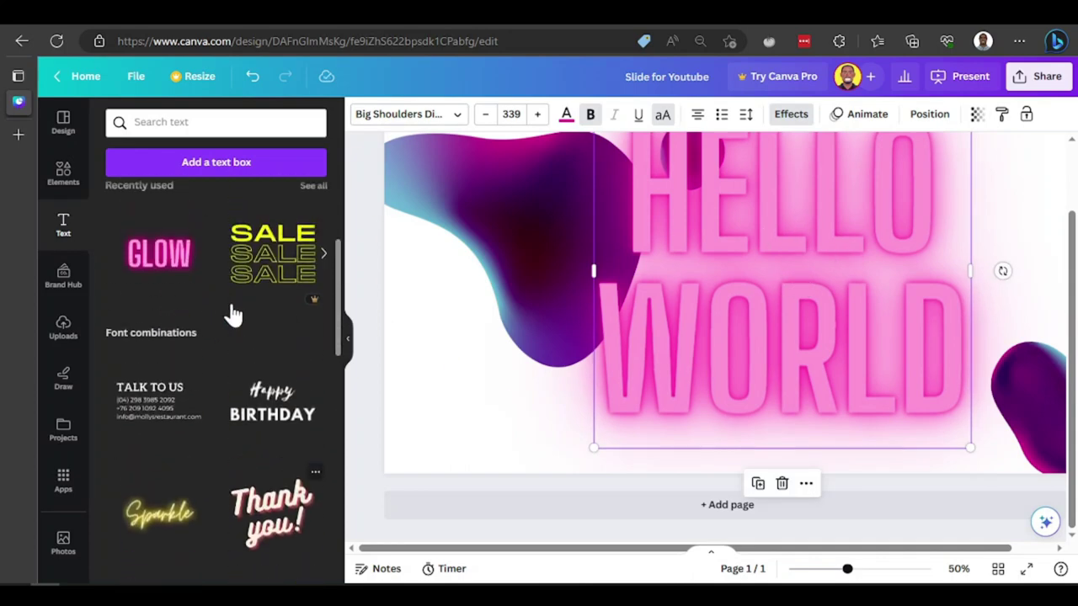
{"action": "scroll", "coordinate": [228, 312], "scroll_direction": "down", "scroll_amount": 3}
{"action": "scroll", "coordinate": [777, 261], "scroll_direction": "up", "scroll_amount": 1}
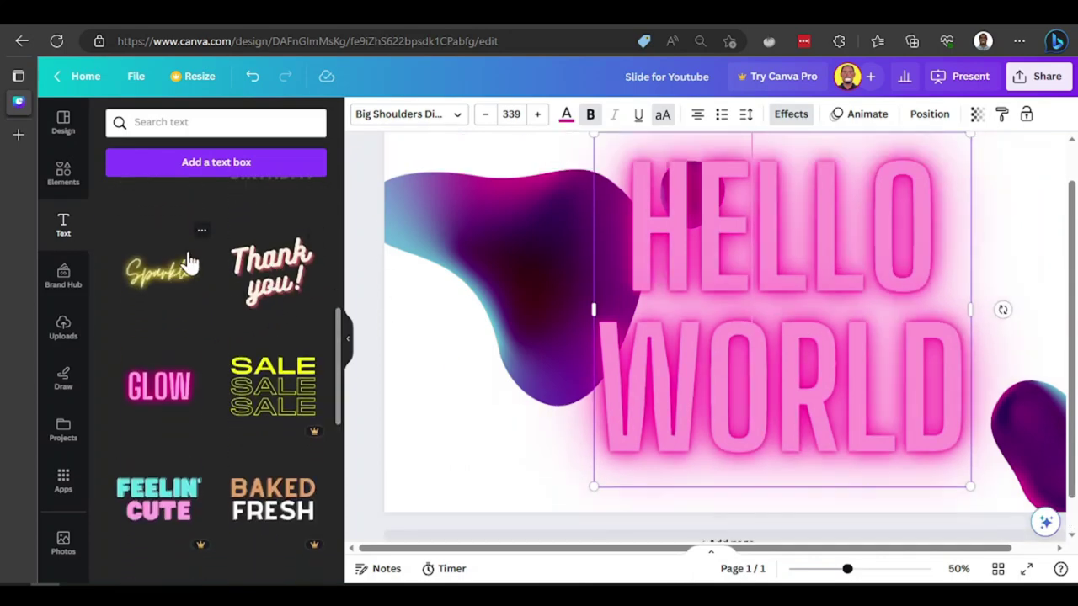
{"action": "double_click", "coordinate": [749, 266]}
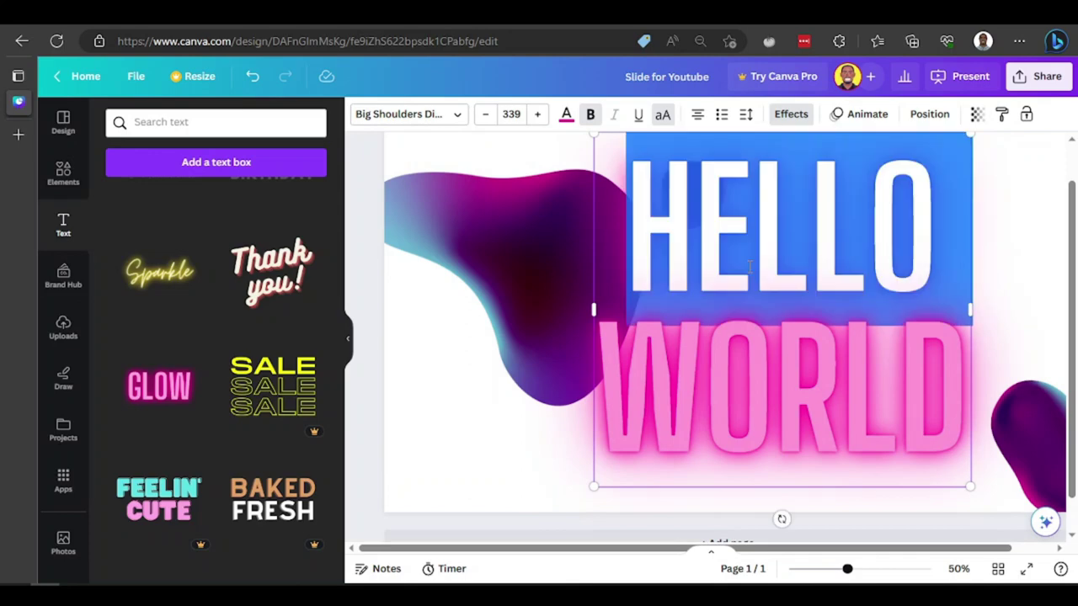
{"action": "left_click", "coordinate": [255, 286]}
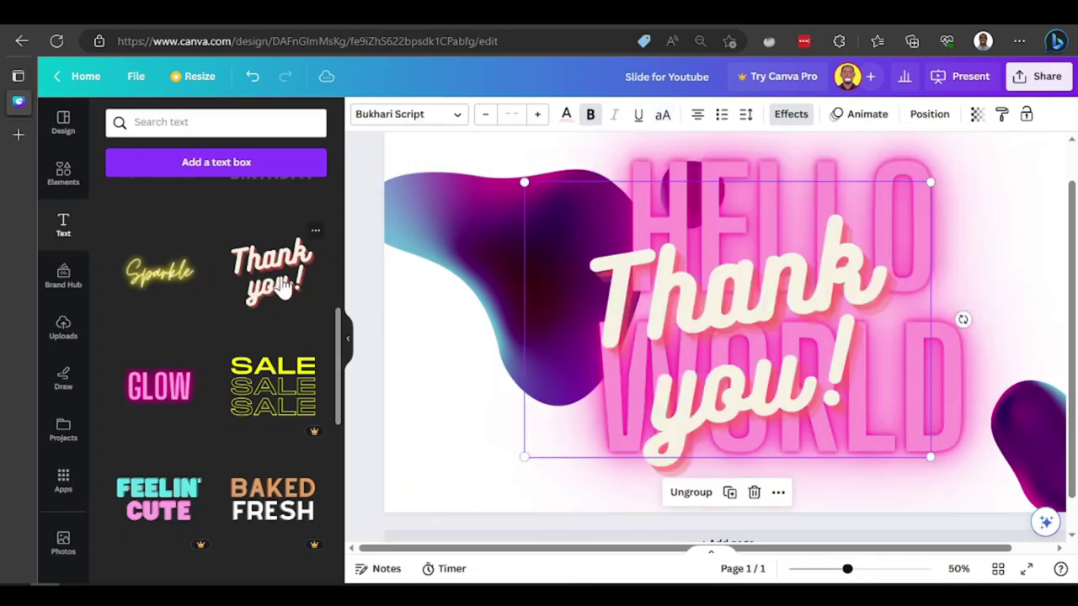
{"action": "left_click_drag", "start_coordinate": [627, 300], "coordinate": [425, 279]}
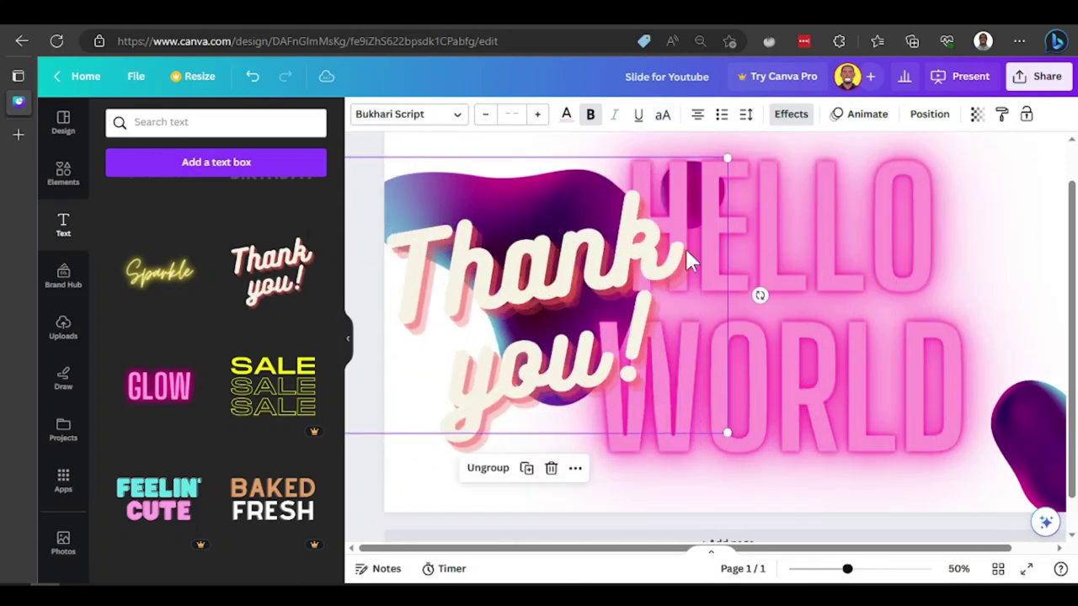
Delete the pink "HELLO WORLD" text and move the "Thank you!" lettering to the right of the large blob.
{"action": "left_click", "coordinate": [811, 225]}
{"action": "key", "text": "Delete"}
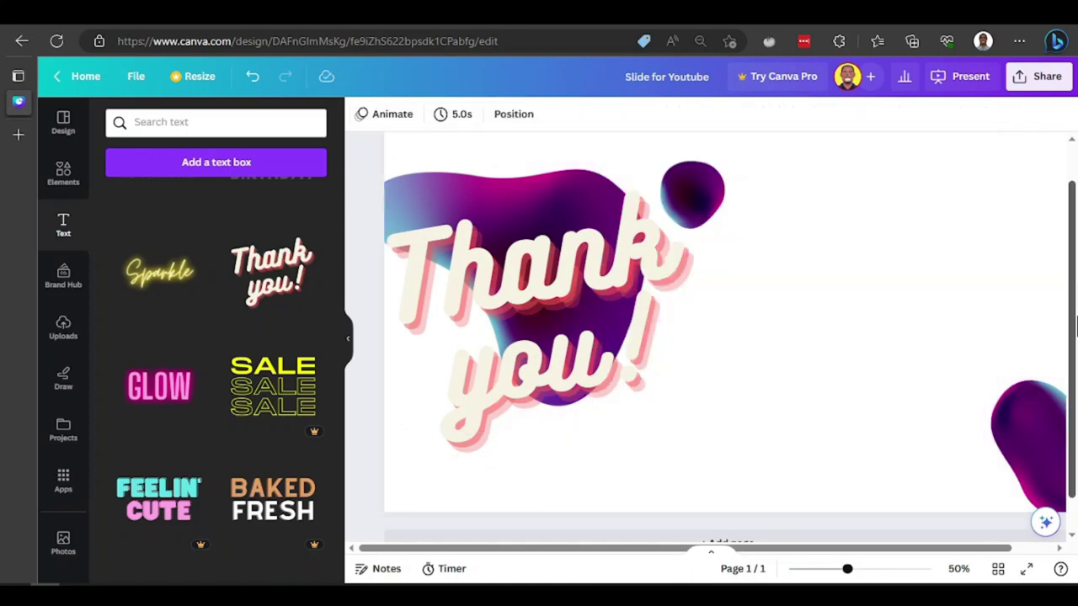
{"action": "left_click_drag", "start_coordinate": [548, 304], "coordinate": [813, 281]}
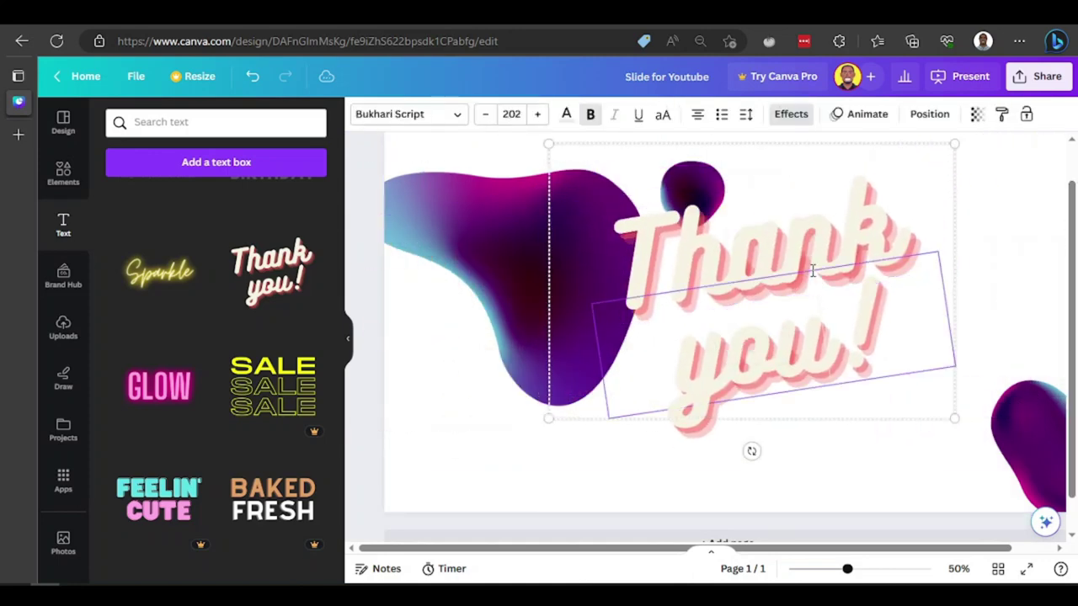
Replace the two lines of the "Thank you!" lettering with "Hello" and "World!".
{"action": "left_click", "coordinate": [825, 244]}
{"action": "left_click", "coordinate": [823, 235]}
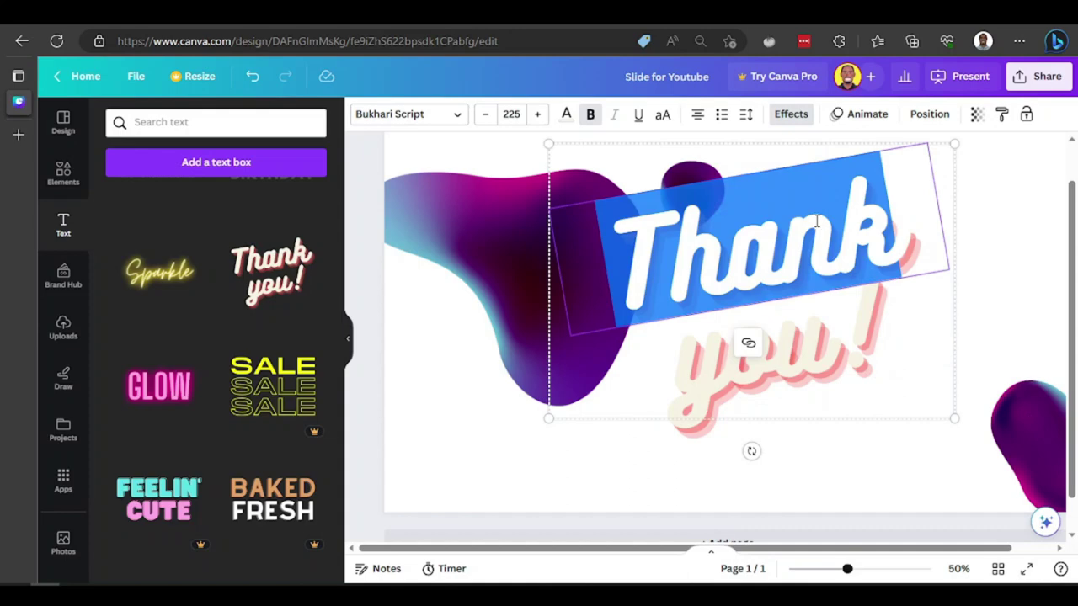
{"action": "type", "text": "Hello"}
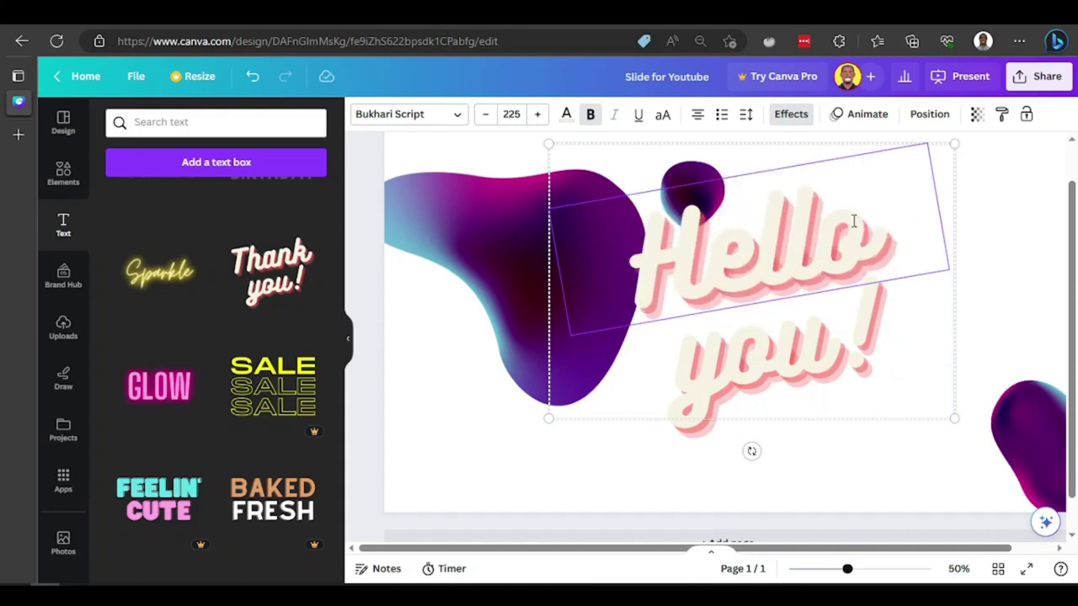
{"action": "double_click", "coordinate": [740, 349]}
{"action": "type", "text": "World!"}
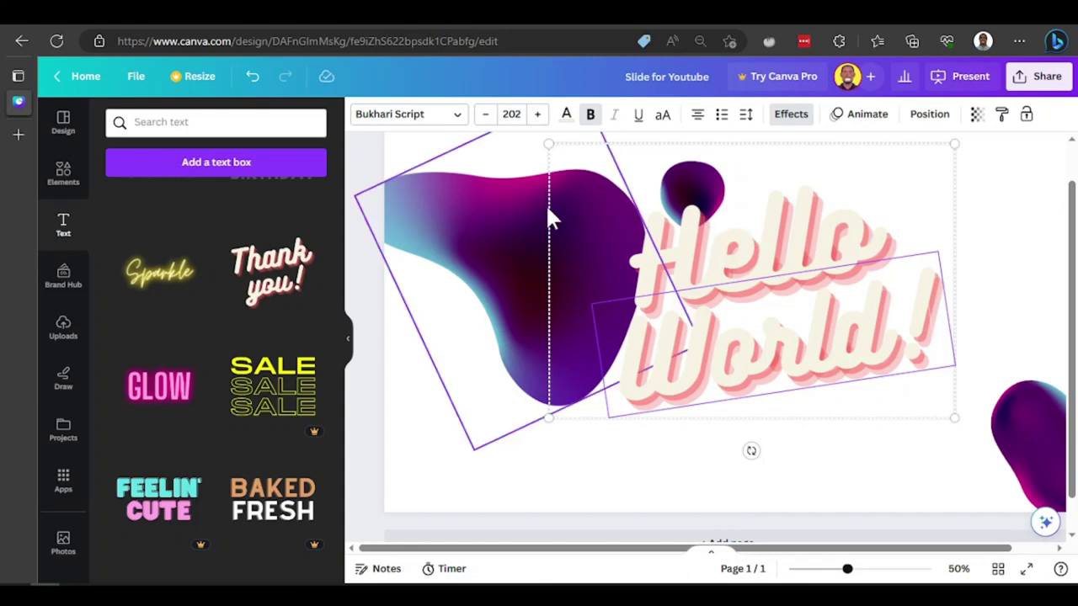
Recolor the words "World" and "Hello" dark purple from the photo colors, and shift the lettering slightly down and right.
{"action": "scroll", "coordinate": [160, 231], "scroll_direction": "up", "scroll_amount": 5}
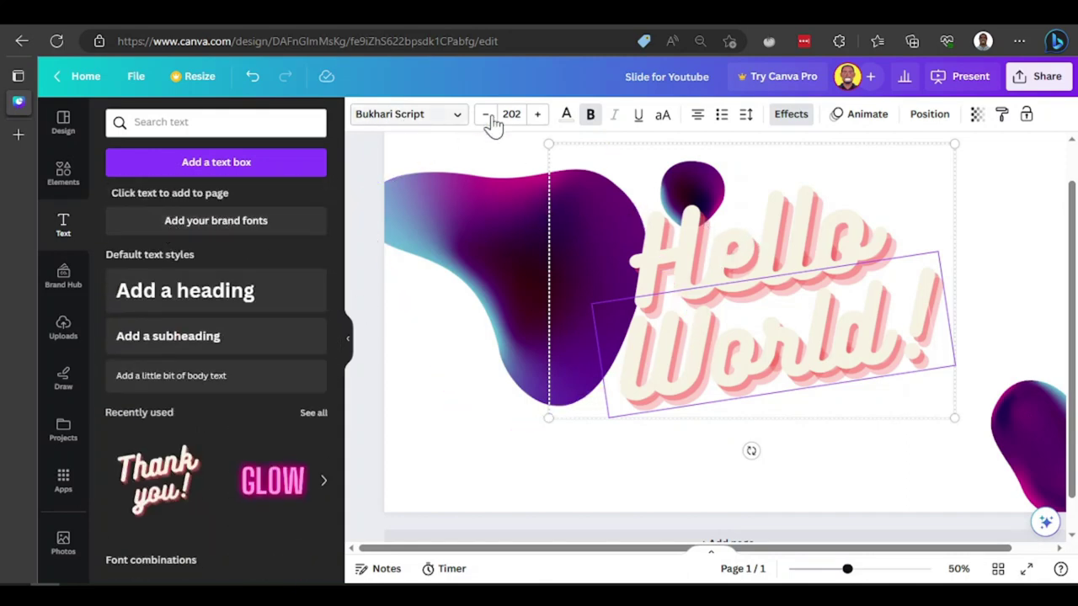
{"action": "double_click", "coordinate": [809, 368]}
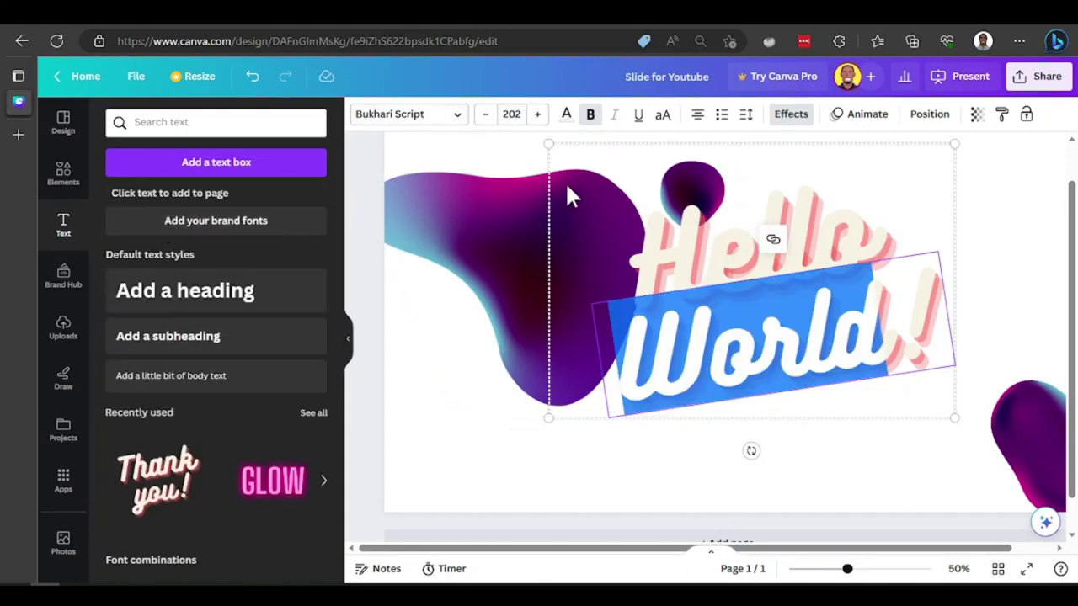
{"action": "left_click", "coordinate": [565, 113]}
{"action": "left_click", "coordinate": [159, 433]}
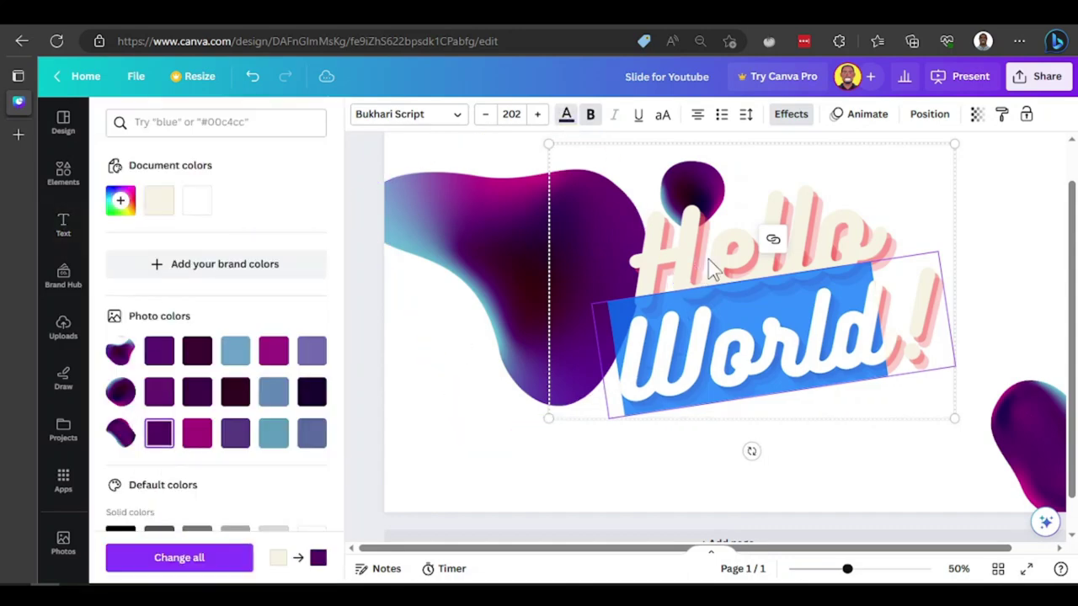
{"action": "left_click", "coordinate": [827, 249]}
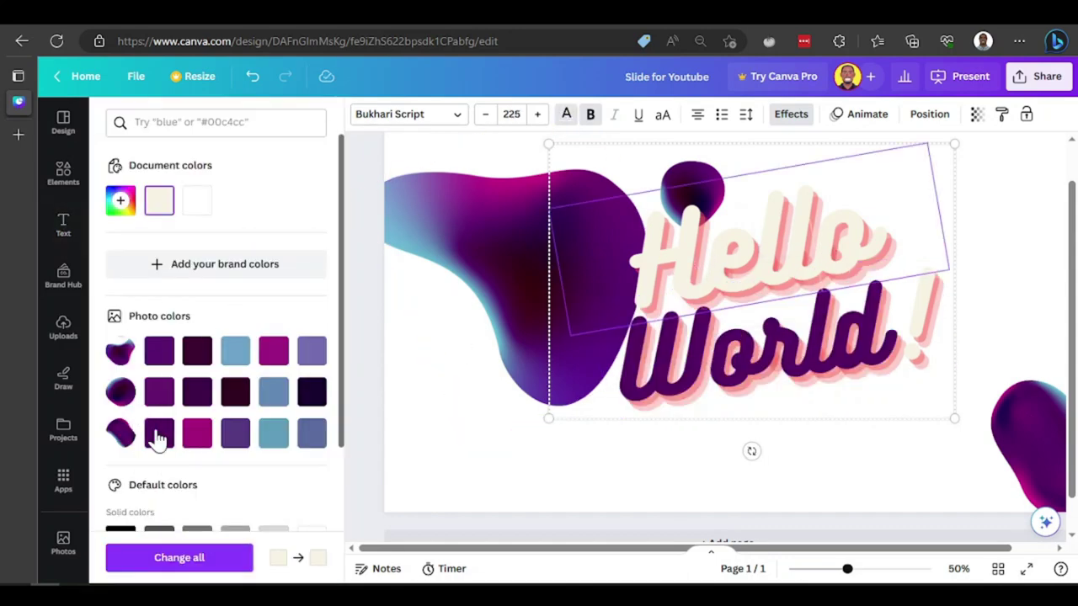
{"action": "double_click", "coordinate": [796, 256]}
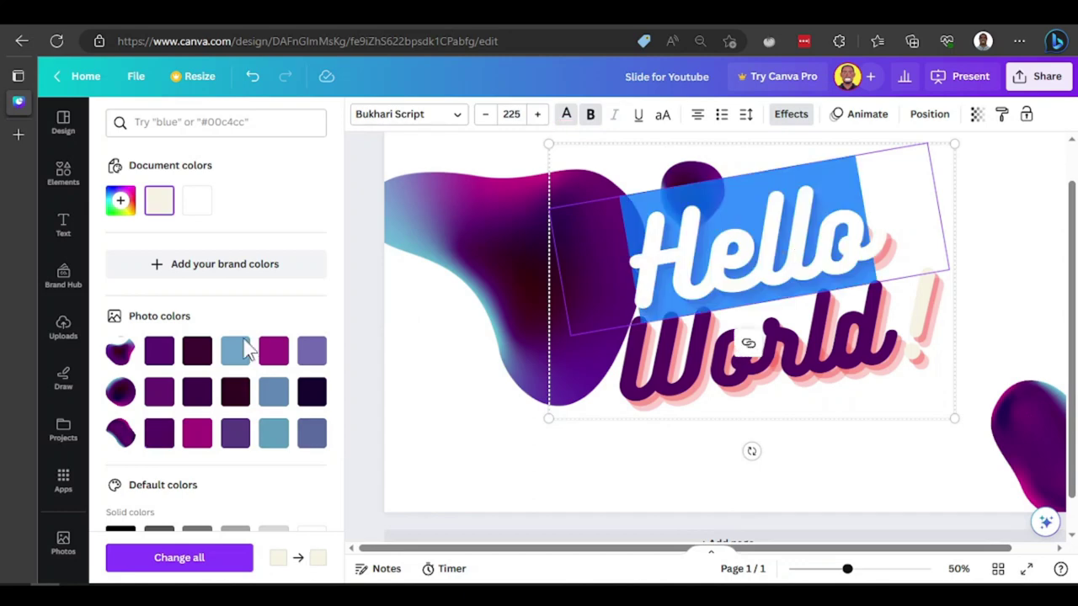
{"action": "left_click", "coordinate": [160, 435]}
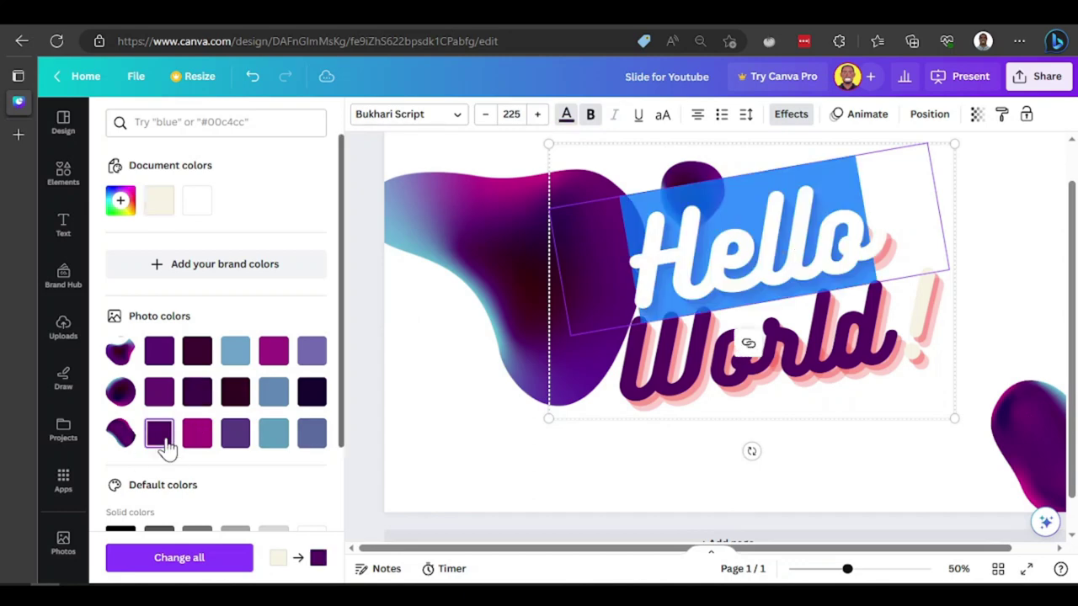
{"action": "left_click", "coordinate": [462, 455]}
{"action": "left_click", "coordinate": [729, 466]}
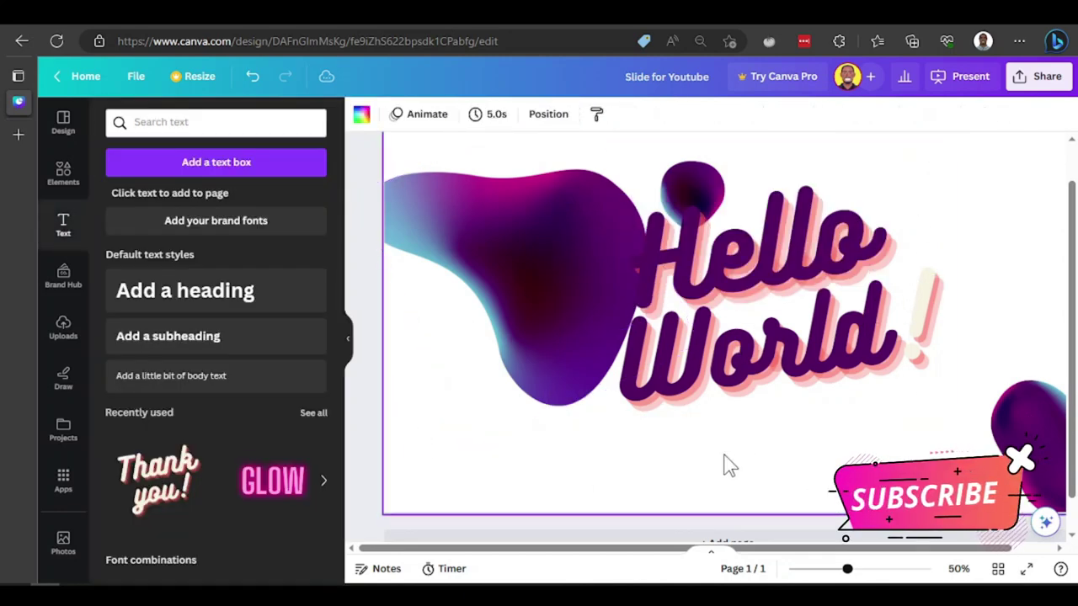
{"action": "left_click_drag", "start_coordinate": [771, 247], "coordinate": [823, 291]}
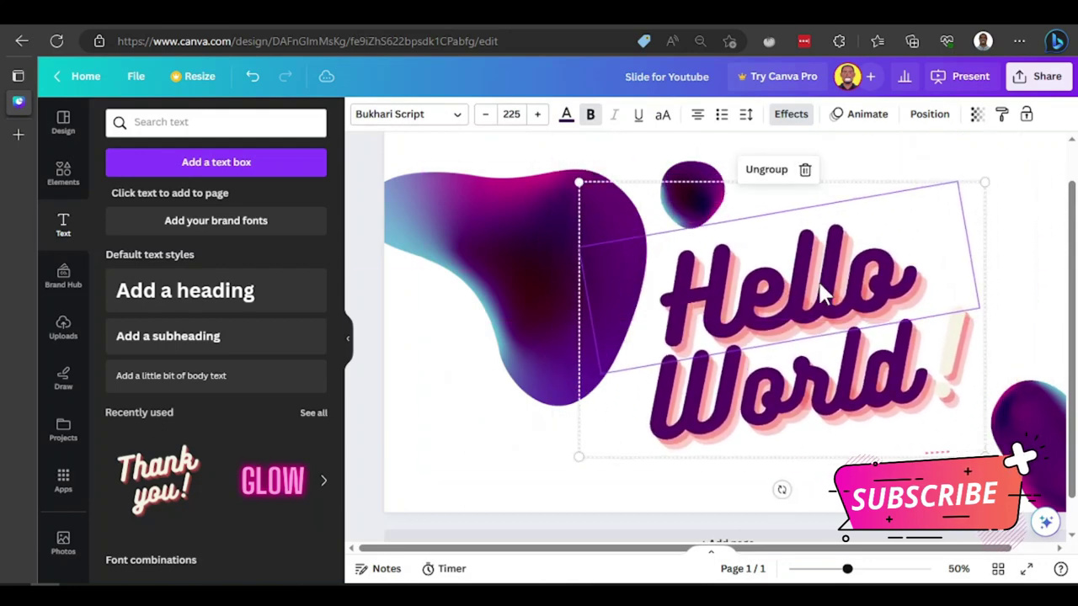
Add a default heading and a default subheading to the slide, and delete the "Hello World!" lettering.
{"action": "left_click", "coordinate": [197, 305]}
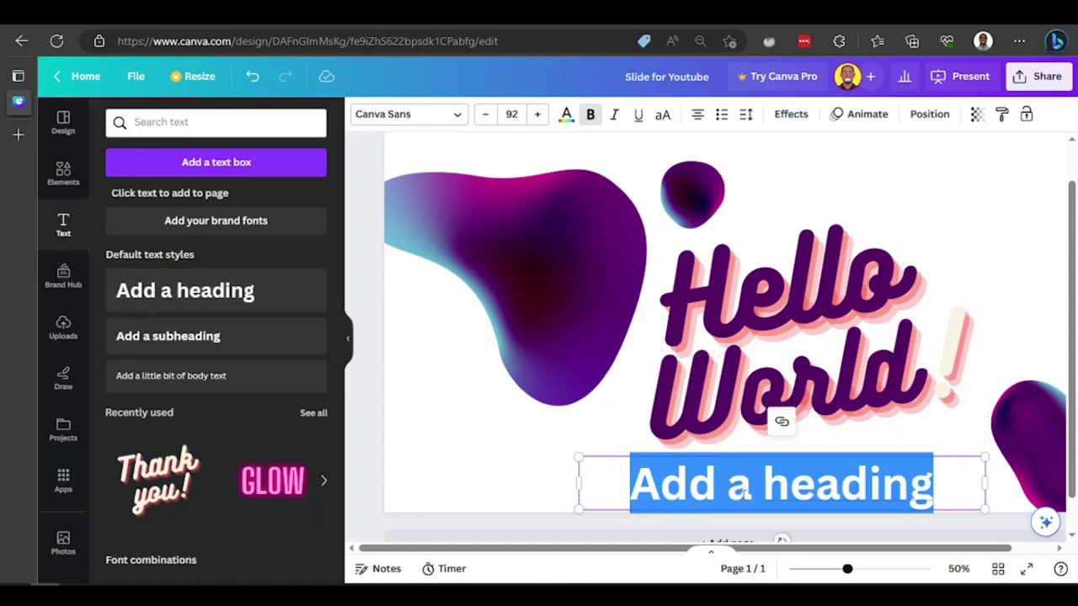
{"action": "left_click", "coordinate": [210, 344]}
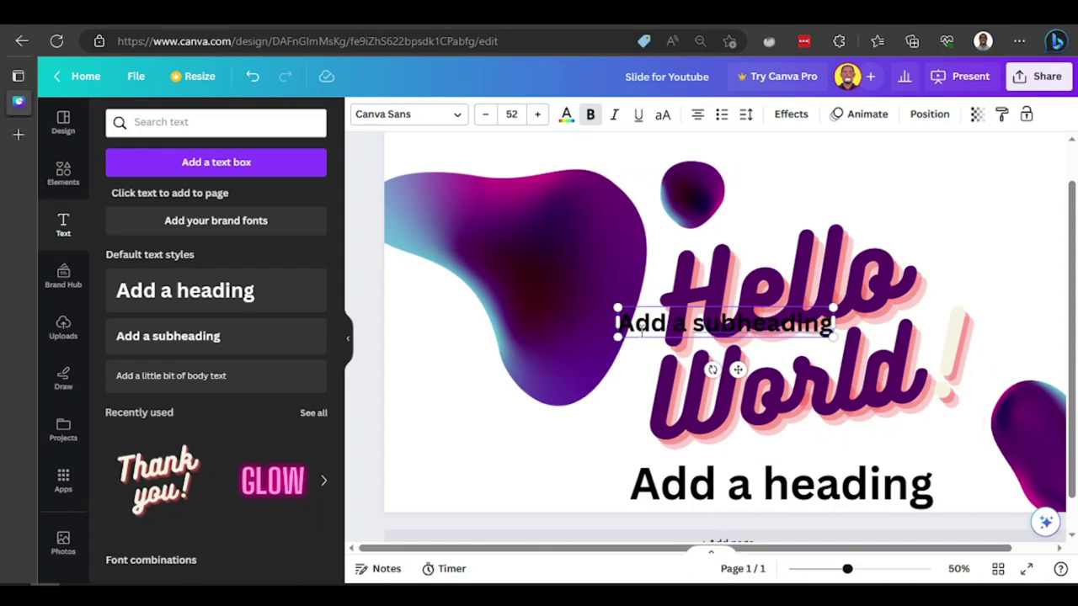
{"action": "left_click", "coordinate": [965, 237]}
{"action": "key", "text": "Delete"}
{"action": "key", "text": "Delete"}
Arrange the subheading above the heading to the right of the large blob, and add a body text line beneath them.
{"action": "left_click_drag", "start_coordinate": [793, 313], "coordinate": [921, 248]}
{"action": "left_click", "coordinate": [825, 500]}
{"action": "left_click_drag", "start_coordinate": [825, 500], "coordinate": [867, 347]}
{"action": "left_click", "coordinate": [232, 377]}
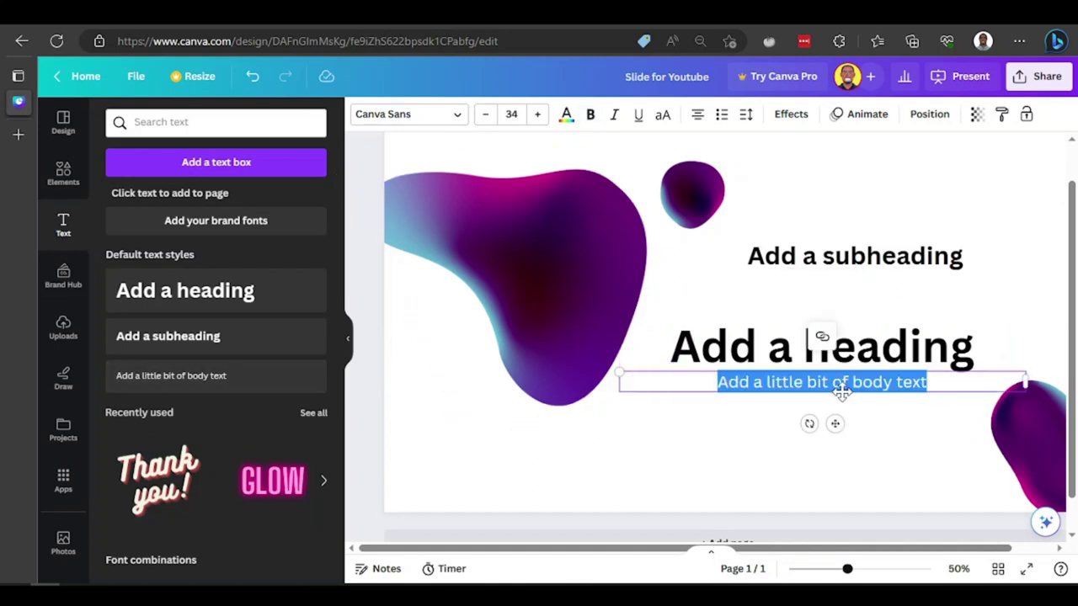
{"action": "left_click", "coordinate": [733, 344]}
{"action": "left_click_drag", "start_coordinate": [733, 344], "coordinate": [737, 320]}
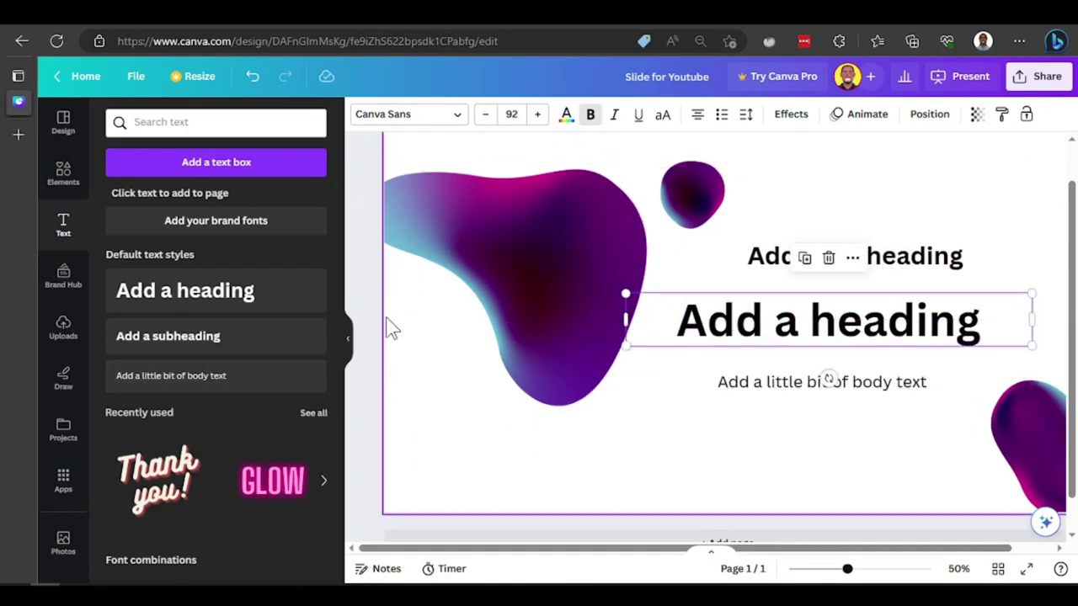
Look through the brand assets and uploaded images, and add the red YouTube logo to the slide.
{"action": "left_click", "coordinate": [66, 278]}
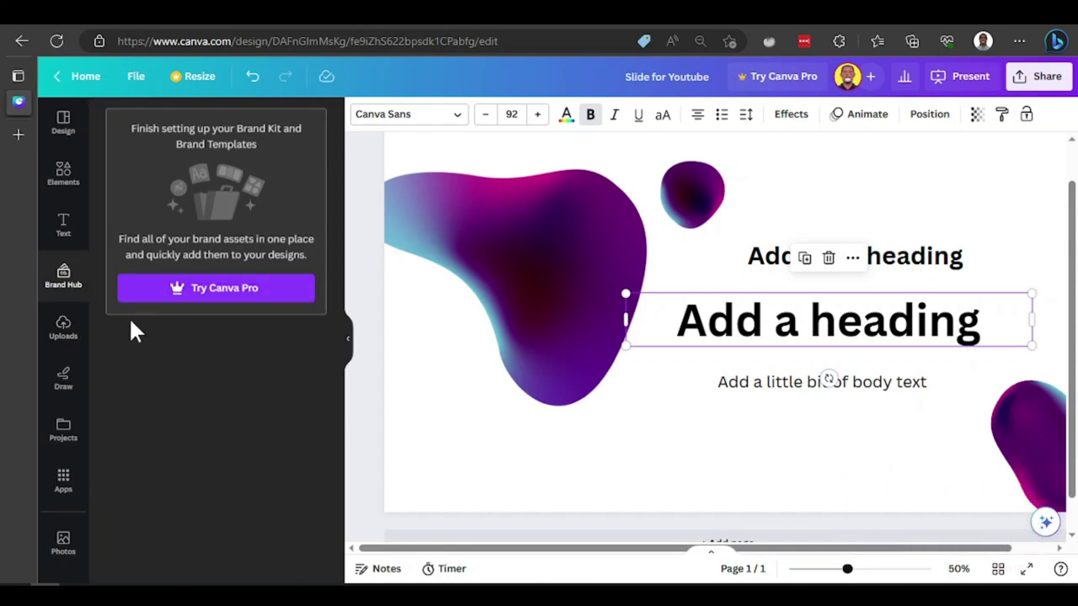
{"action": "left_click", "coordinate": [69, 337]}
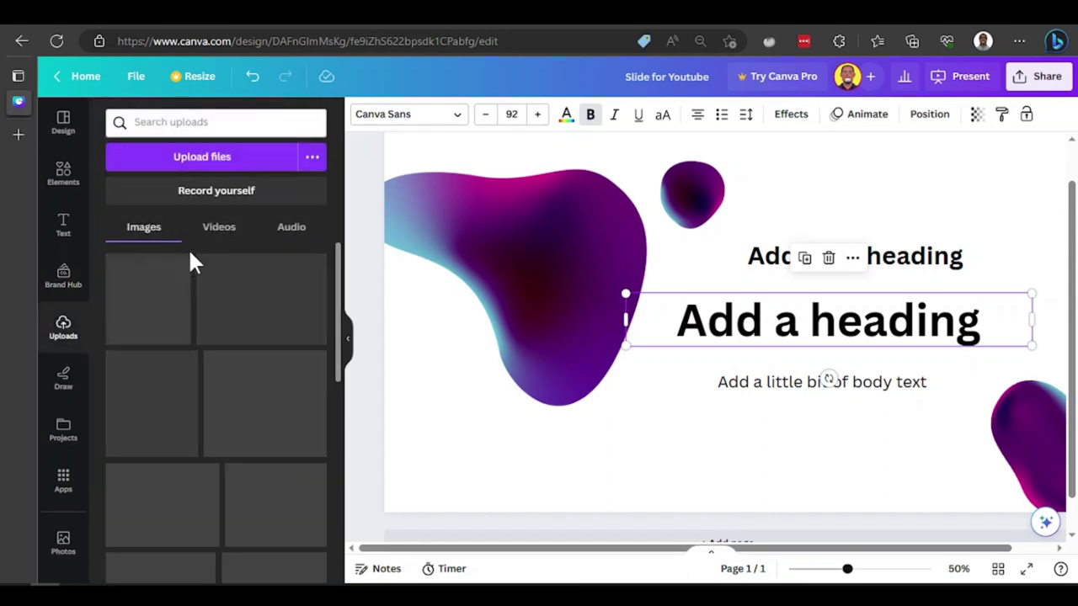
{"action": "scroll", "coordinate": [216, 277], "scroll_direction": "down", "scroll_amount": 4}
{"action": "scroll", "coordinate": [217, 283], "scroll_direction": "down", "scroll_amount": 5}
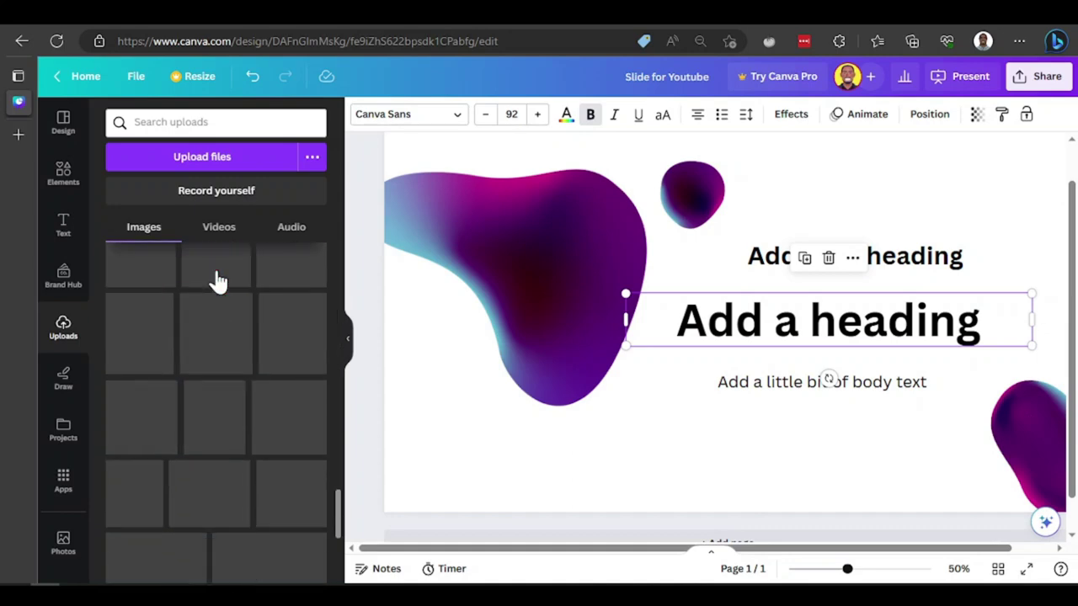
{"action": "scroll", "coordinate": [214, 267], "scroll_direction": "down", "scroll_amount": 5}
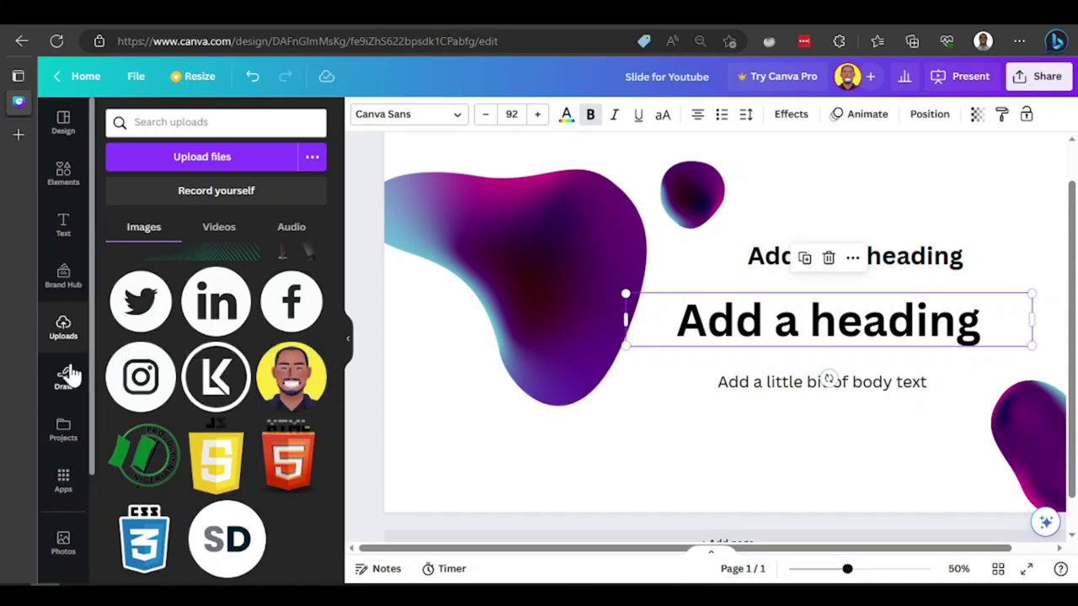
{"action": "scroll", "coordinate": [223, 324], "scroll_direction": "up", "scroll_amount": 5}
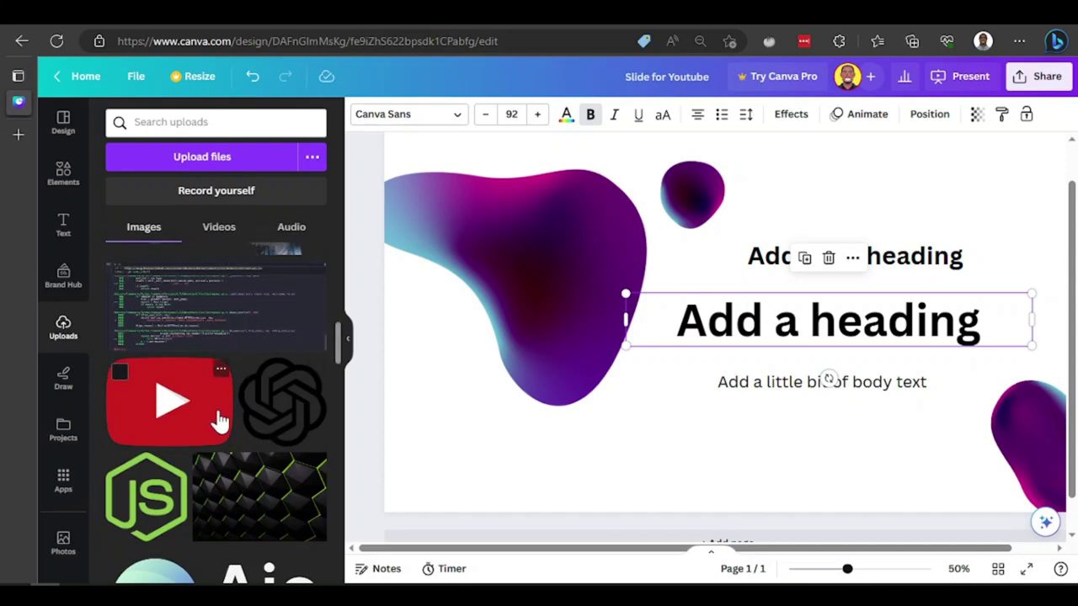
{"action": "left_click", "coordinate": [171, 400]}
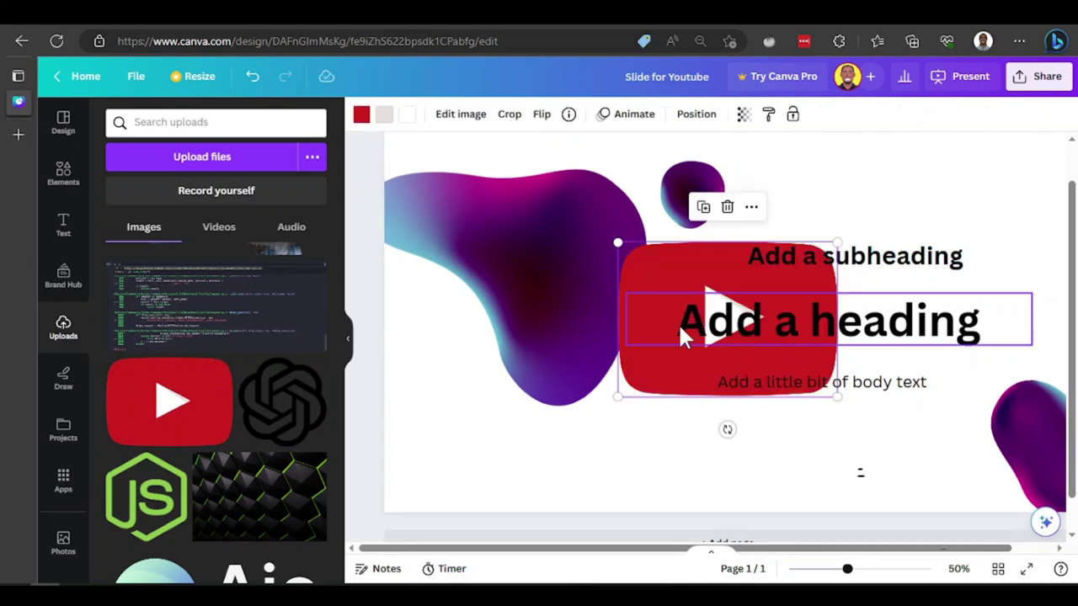
Shrink the YouTube logo to about half its size and place it just below the body text.
{"action": "left_click_drag", "start_coordinate": [676, 260], "coordinate": [508, 342]}
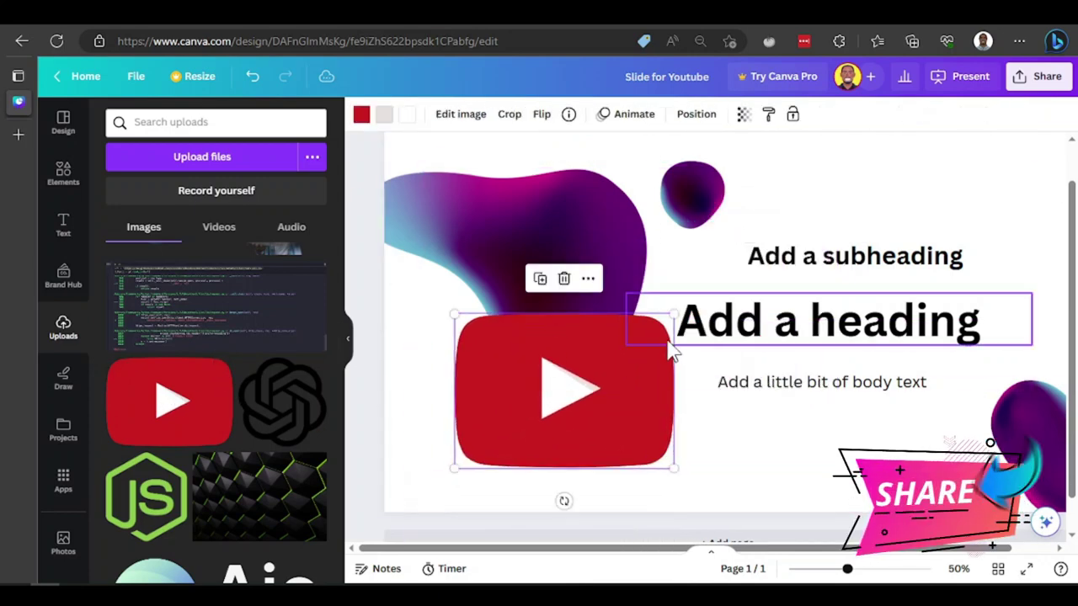
{"action": "left_click_drag", "start_coordinate": [672, 314], "coordinate": [559, 386]}
{"action": "left_click_drag", "start_coordinate": [533, 433], "coordinate": [716, 447]}
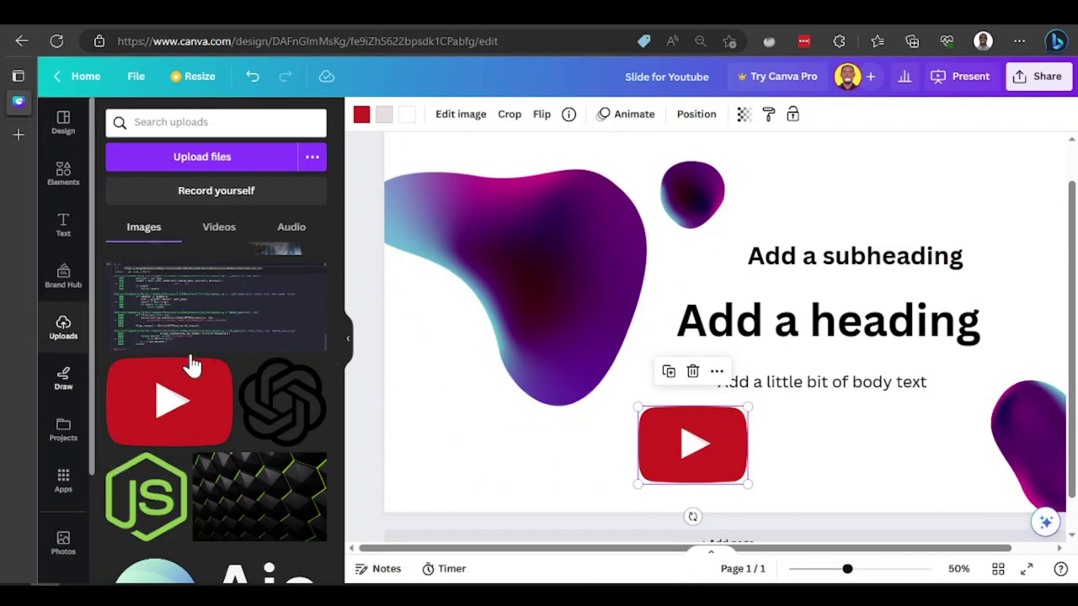
Try a freehand red marker scribble across the blob and subheading, and undo it together with the logo's last move.
{"action": "left_click", "coordinate": [63, 379]}
{"action": "mouse_move", "coordinate": [439, 320]}
{"action": "left_mouse_down"}
{"action": "mouse_move", "coordinate": [666, 272]}
{"action": "mouse_move", "coordinate": [686, 245]}
{"action": "mouse_move", "coordinate": [722, 291]}
{"action": "mouse_move", "coordinate": [846, 295]}
{"action": "left_mouse_up"}
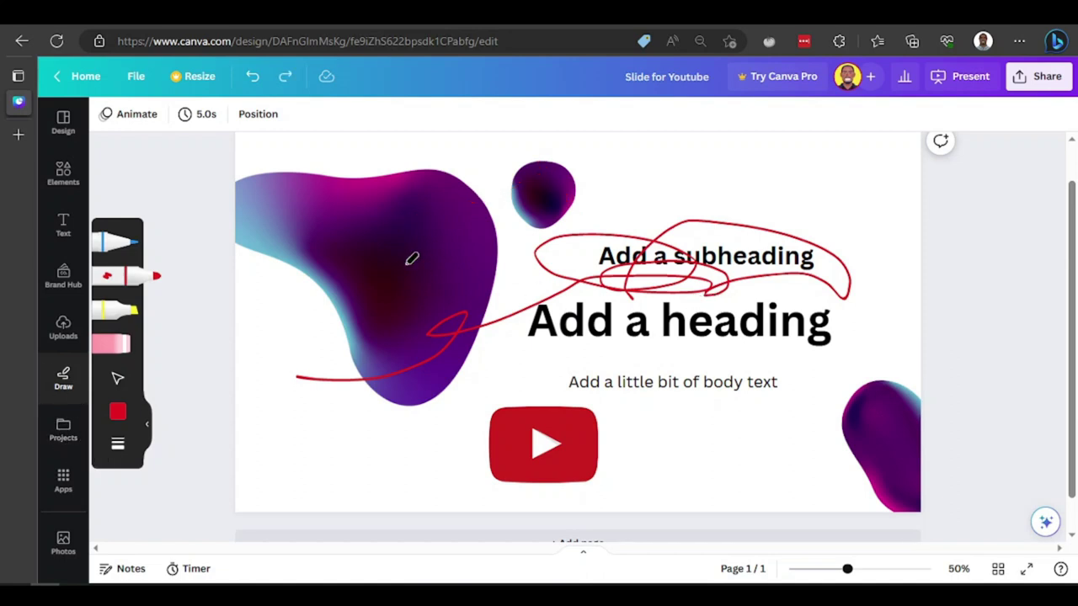
{"action": "key", "text": "ctrl+z"}
{"action": "key", "text": "ctrl+z"}
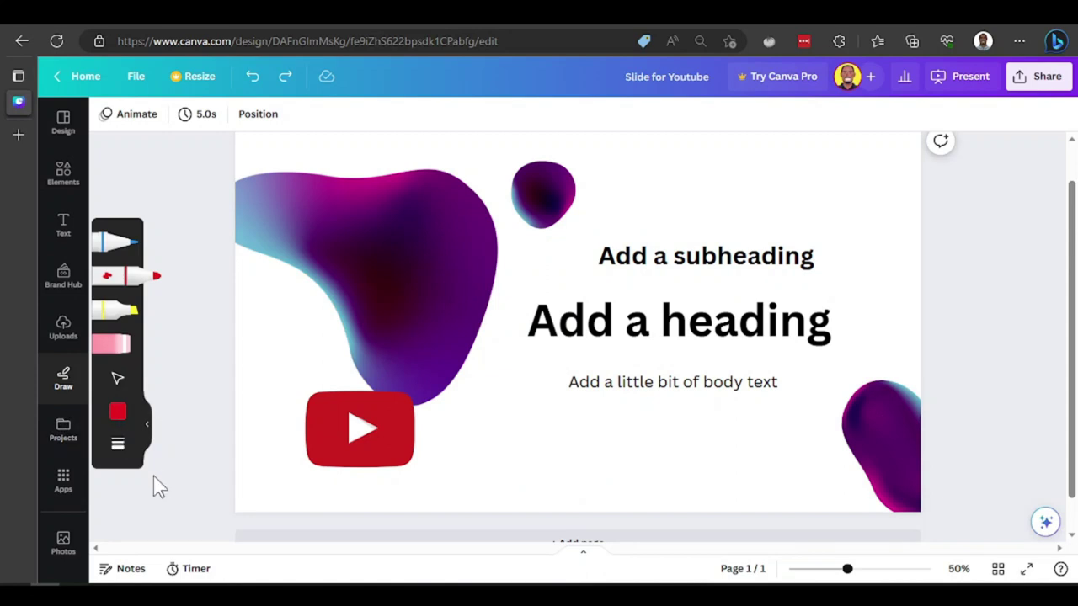
Draw a freehand yellow highlighter stroke looping across the heading, the subheading and the large blob.
{"action": "left_click", "coordinate": [125, 314]}
{"action": "mouse_move", "coordinate": [559, 366]}
{"action": "left_mouse_down"}
{"action": "mouse_move", "coordinate": [602, 262]}
{"action": "mouse_move", "coordinate": [407, 259]}
{"action": "left_mouse_up"}
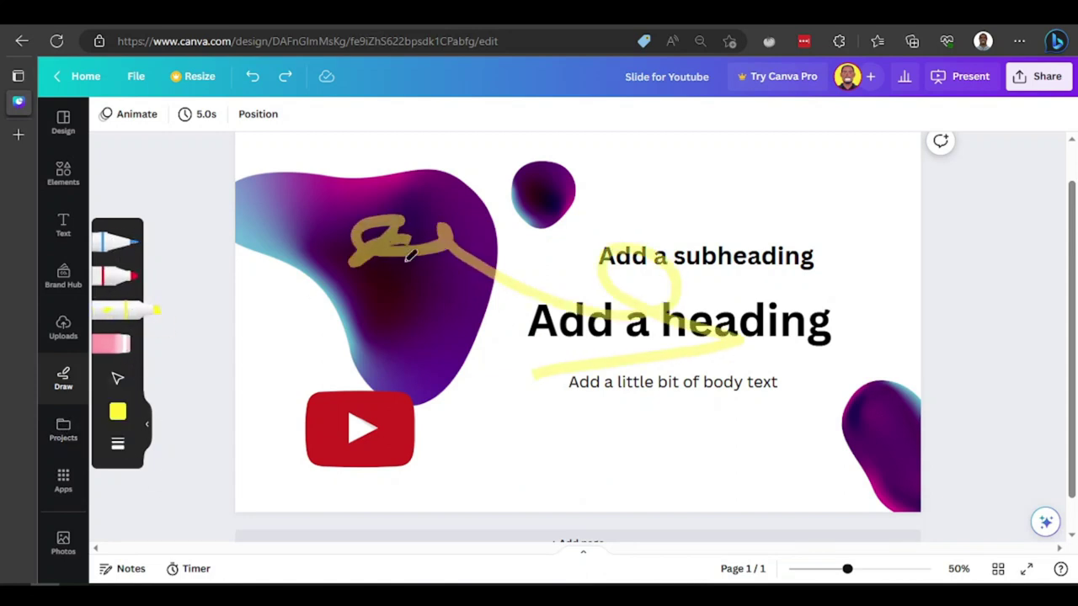
Erase the freehand yellow highlighter strokes from the blob, subheading and heading.
{"action": "left_click", "coordinate": [121, 343]}
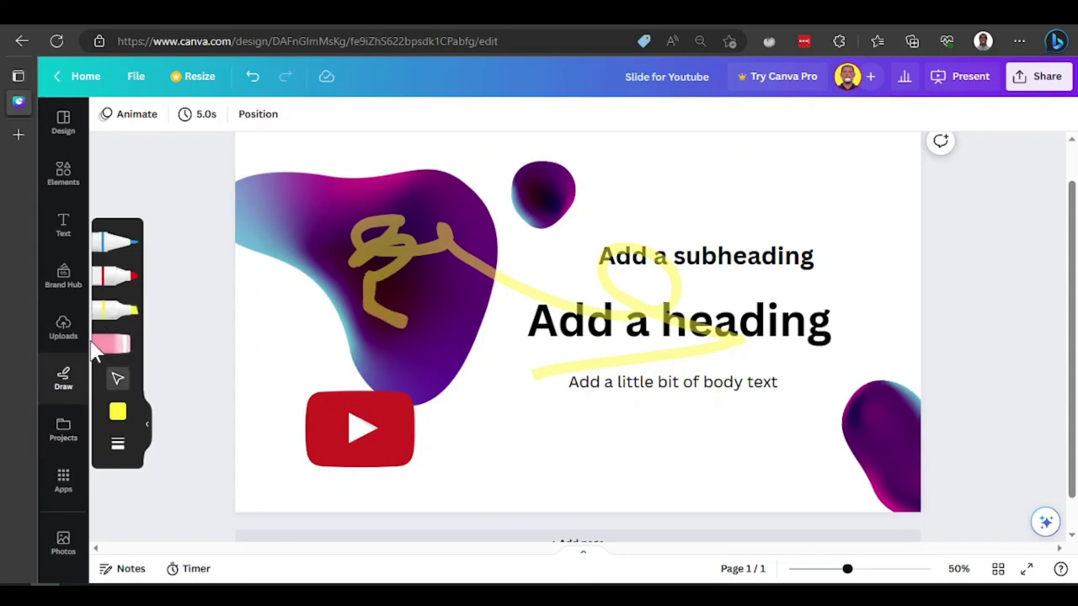
{"action": "left_click_drag", "start_coordinate": [493, 290], "coordinate": [423, 225]}
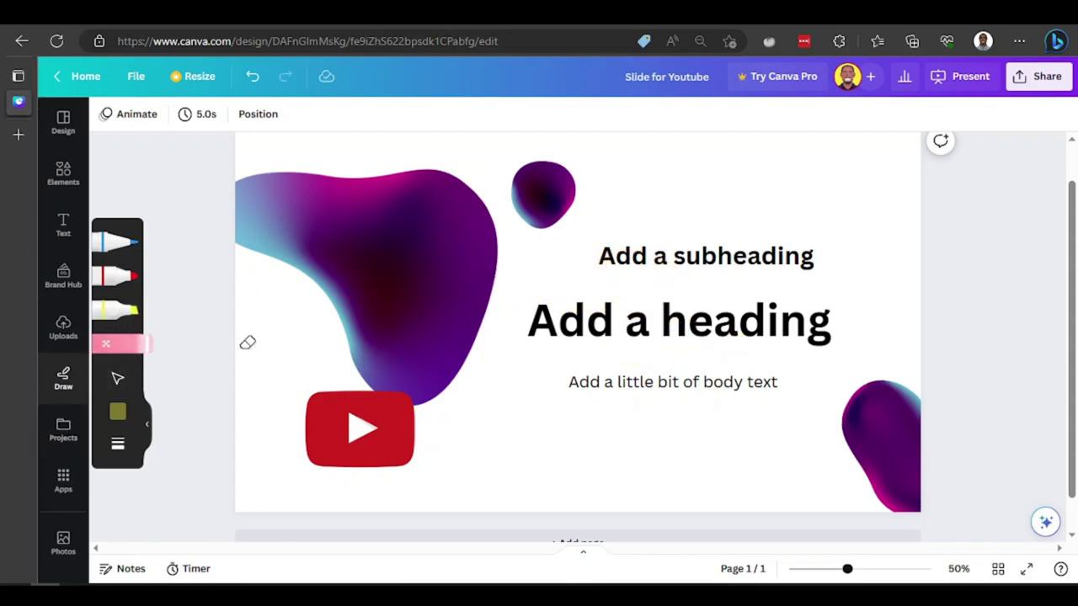
Open the Sass design from the saved projects and try adding its second "Learn in Pidgin" page, cancelling the page prompt.
{"action": "left_click", "coordinate": [63, 430]}
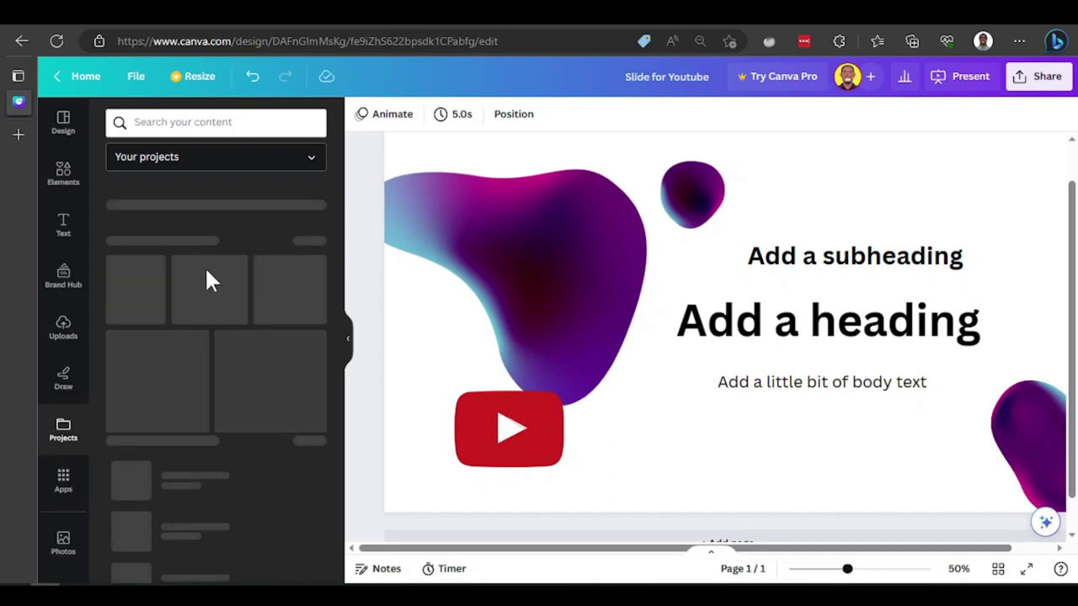
{"action": "scroll", "coordinate": [229, 444], "scroll_direction": "down", "scroll_amount": 2}
{"action": "scroll", "coordinate": [229, 421], "scroll_direction": "up", "scroll_amount": 3}
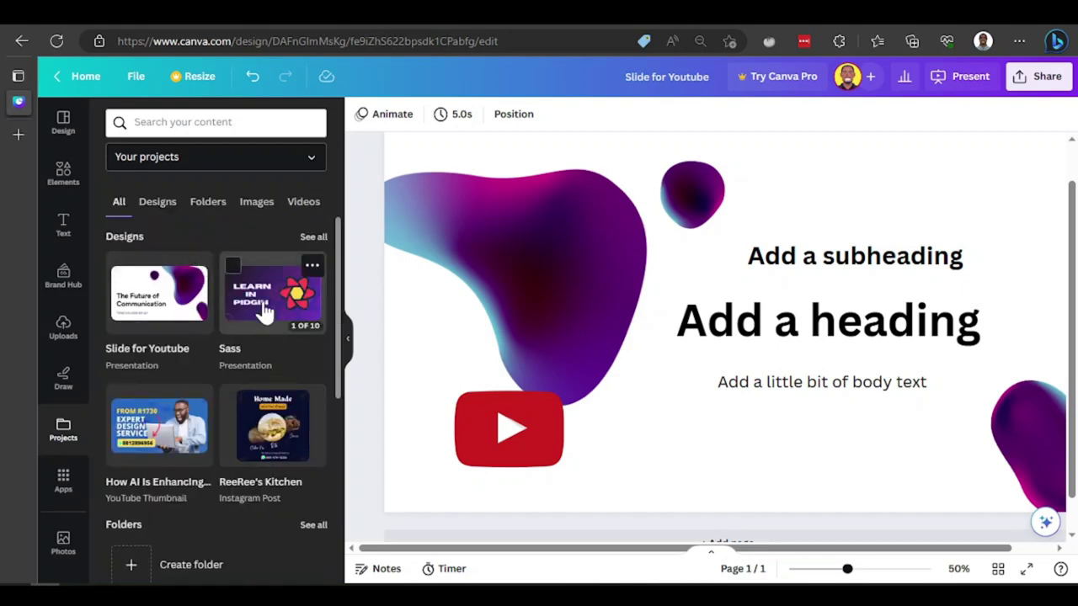
{"action": "left_click", "coordinate": [264, 310]}
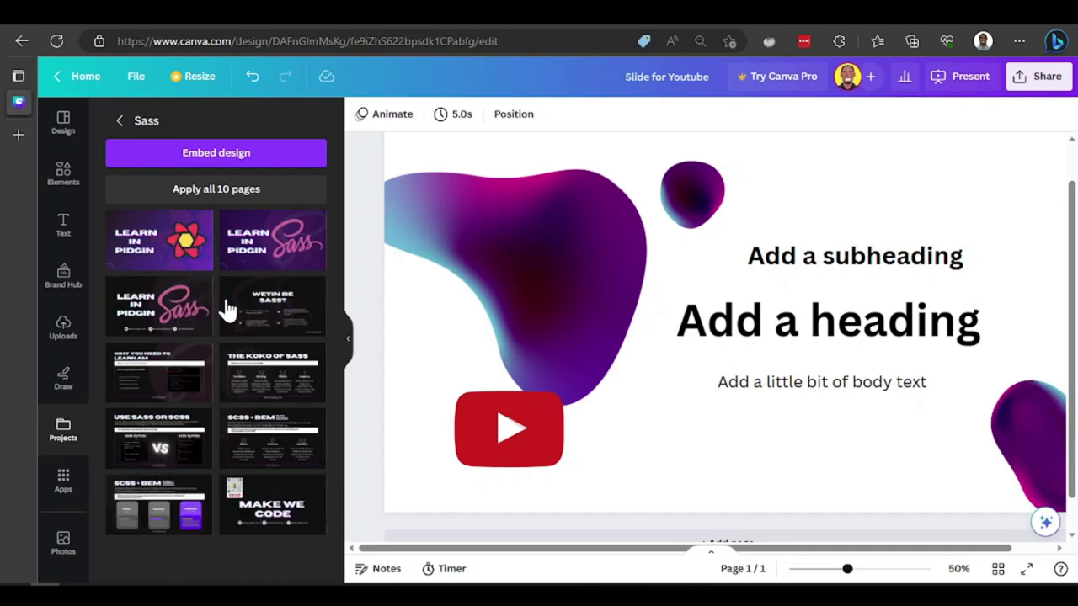
{"action": "left_click", "coordinate": [265, 251]}
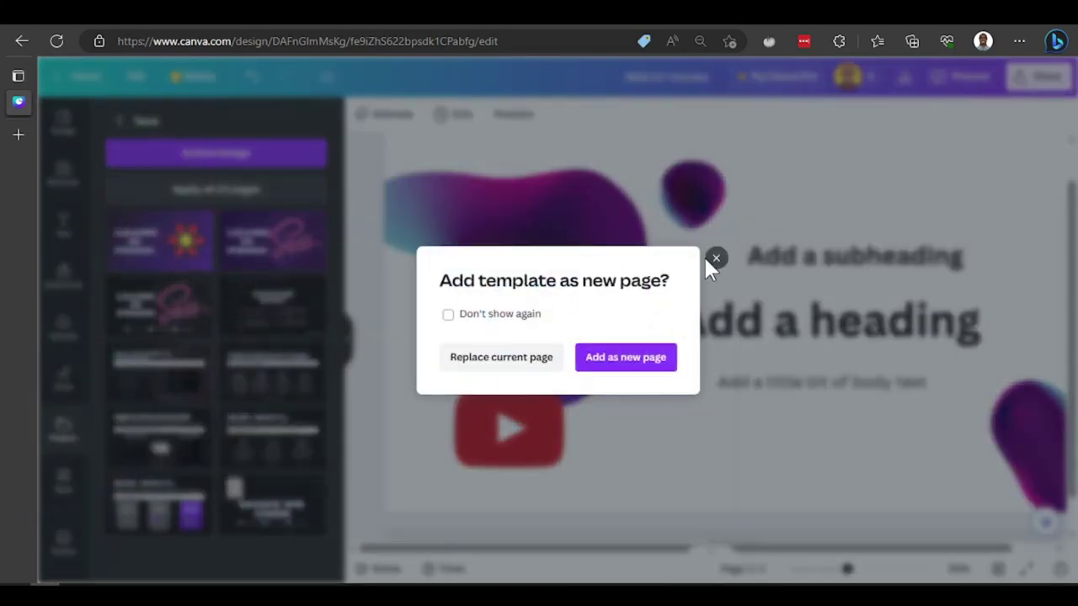
{"action": "left_click", "coordinate": [713, 260]}
Add a second page and fill it with the Sass design's "Why You Need to Learn Am" page.
{"action": "scroll", "coordinate": [706, 413], "scroll_direction": "down", "scroll_amount": 1}
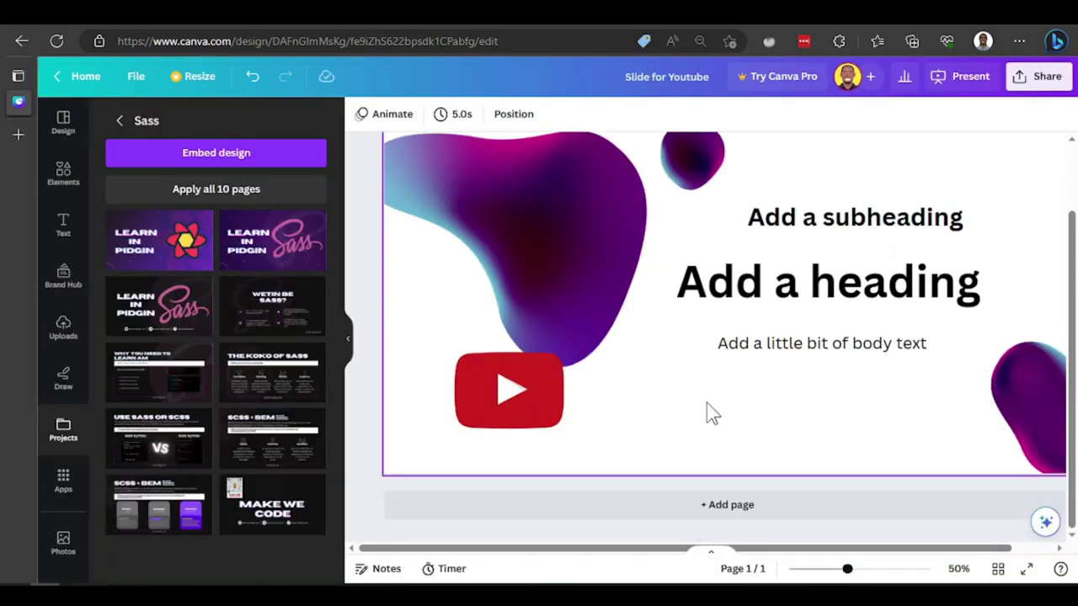
{"action": "left_click", "coordinate": [731, 505]}
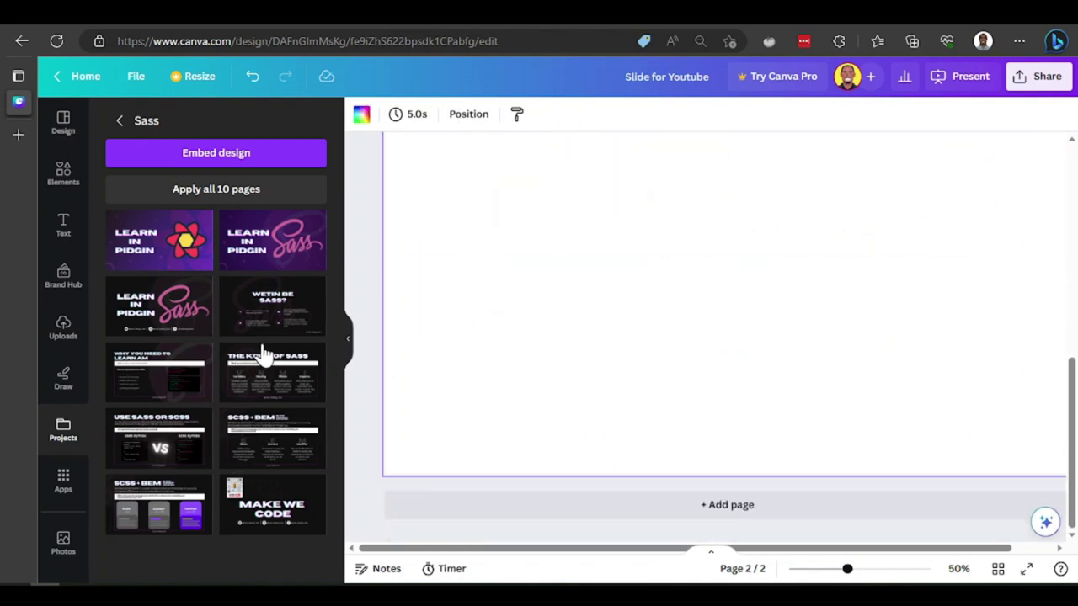
{"action": "left_click", "coordinate": [181, 390]}
{"action": "scroll", "coordinate": [610, 327], "scroll_direction": "up", "scroll_amount": 5}
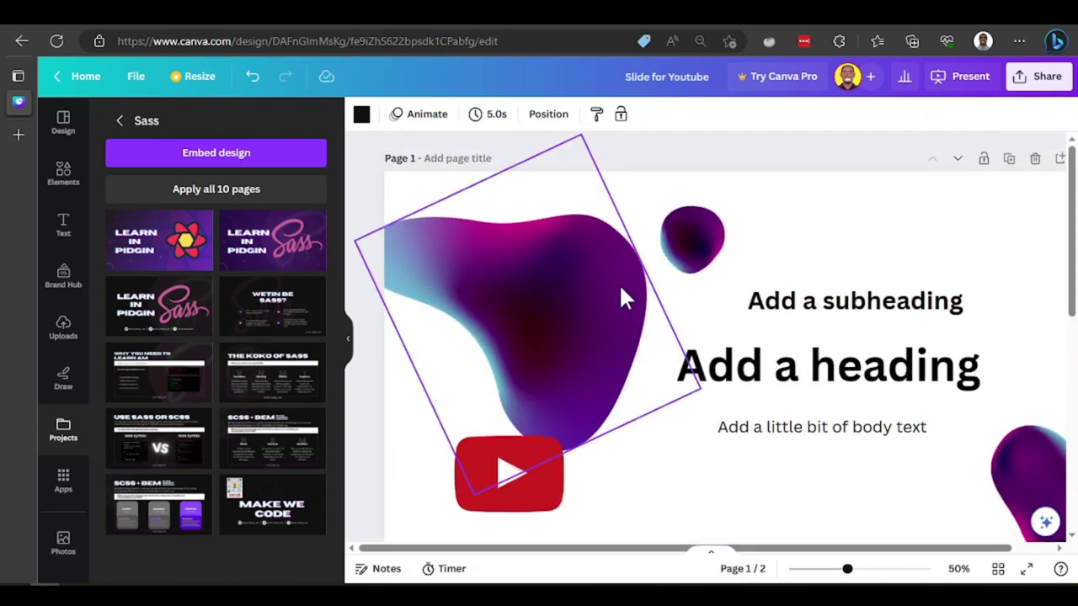
{"action": "scroll", "coordinate": [621, 295], "scroll_direction": "down", "scroll_amount": 6}
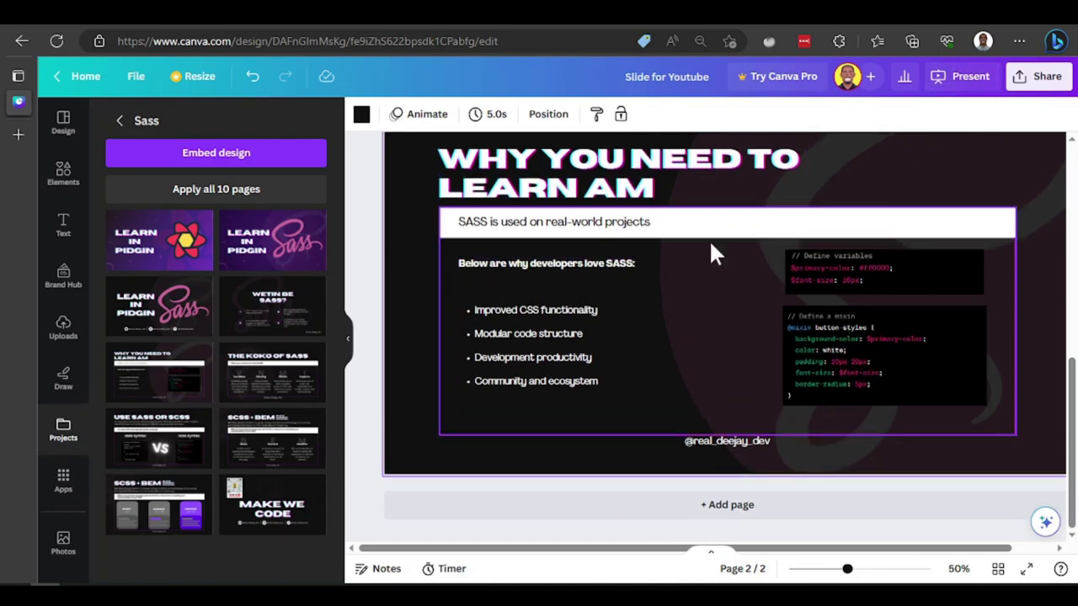
{"action": "scroll", "coordinate": [709, 244], "scroll_direction": "up", "scroll_amount": 5}
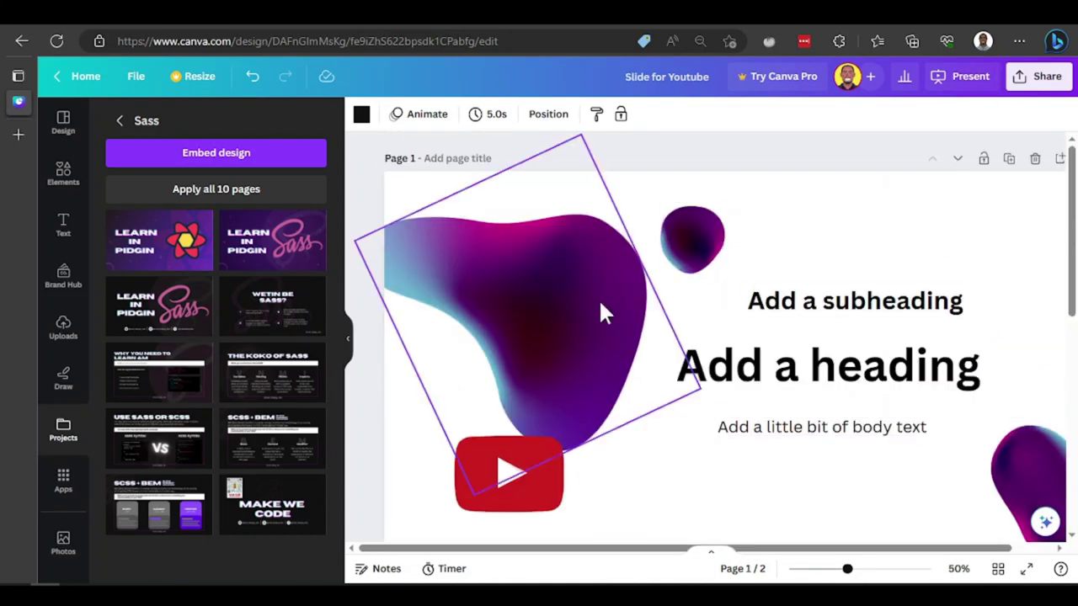
Add a third page after the second and fill it with the Sass design's "Make We Code" page.
{"action": "scroll", "coordinate": [656, 295], "scroll_direction": "down", "scroll_amount": 2}
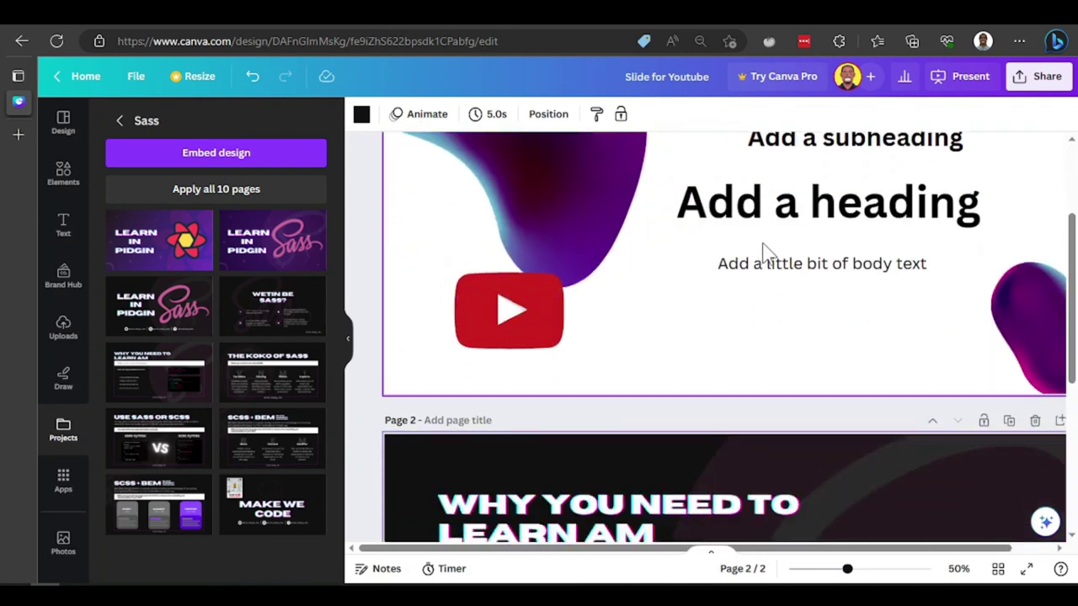
{"action": "scroll", "coordinate": [762, 248], "scroll_direction": "down", "scroll_amount": 3}
{"action": "scroll", "coordinate": [736, 264], "scroll_direction": "down", "scroll_amount": 2}
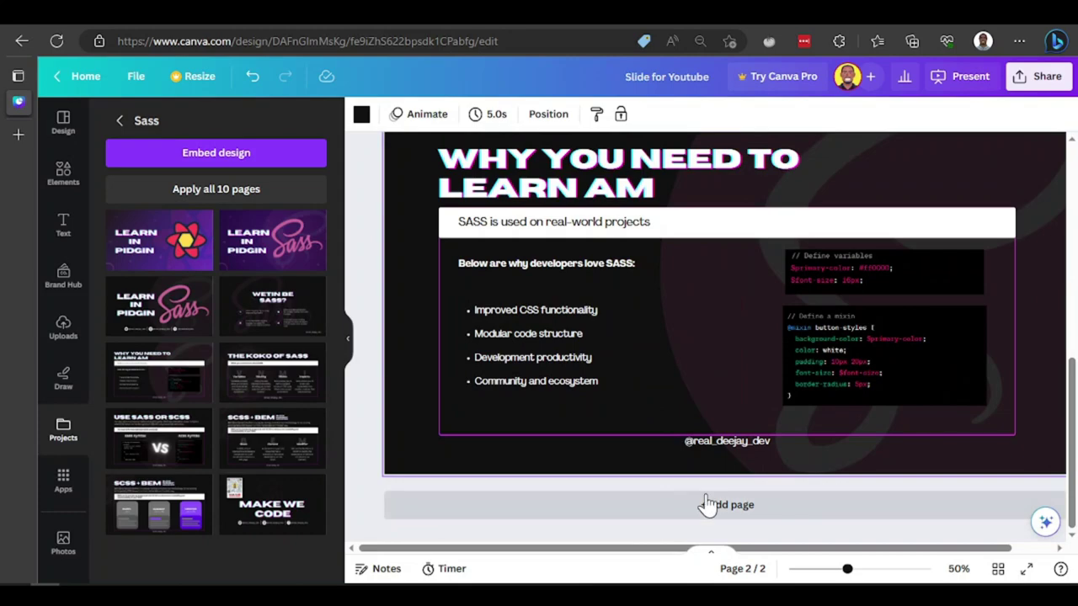
{"action": "left_click", "coordinate": [677, 504]}
{"action": "left_click", "coordinate": [260, 513]}
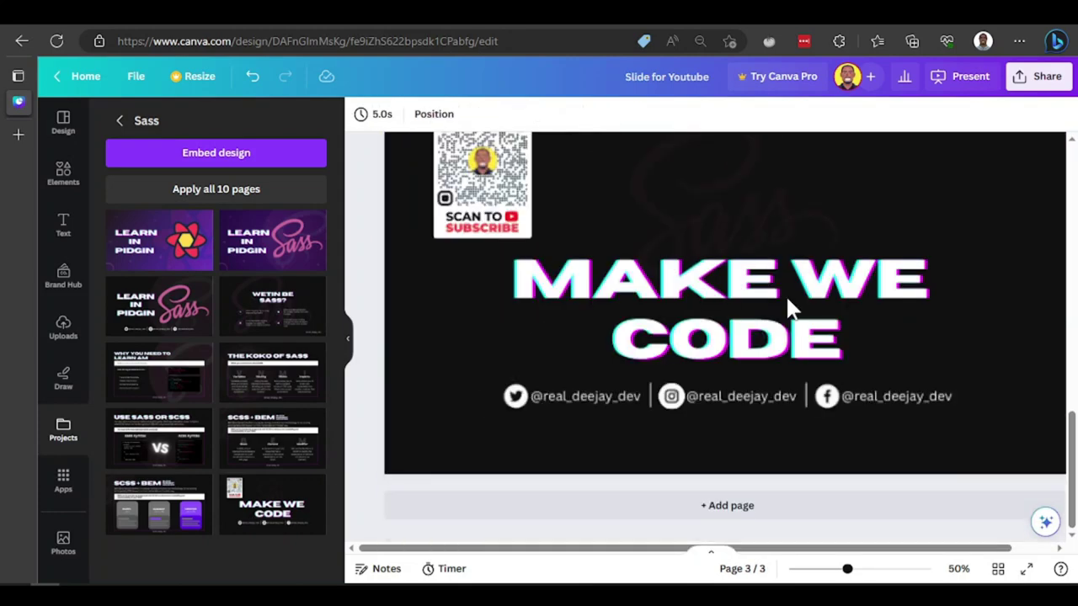
{"action": "left_click", "coordinate": [600, 296]}
{"action": "scroll", "coordinate": [729, 295], "scroll_direction": "up", "scroll_amount": 10}
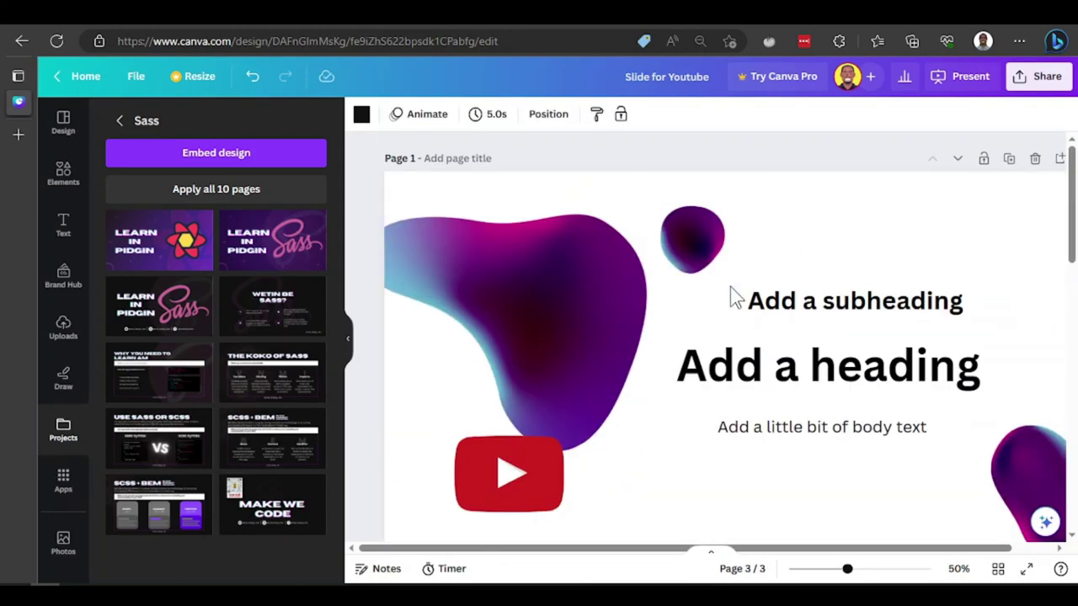
Delete the two added Sass pages, keeping only the first page with the blobs and heading.
{"action": "scroll", "coordinate": [729, 299], "scroll_direction": "down", "scroll_amount": 3}
{"action": "left_click", "coordinate": [1034, 313]}
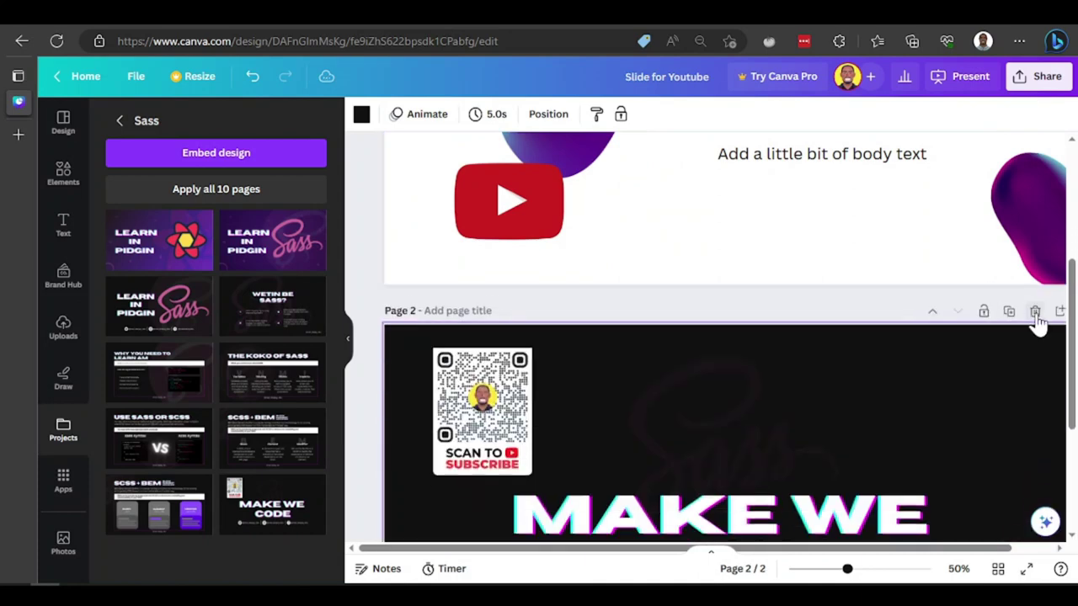
{"action": "left_click", "coordinate": [1033, 313]}
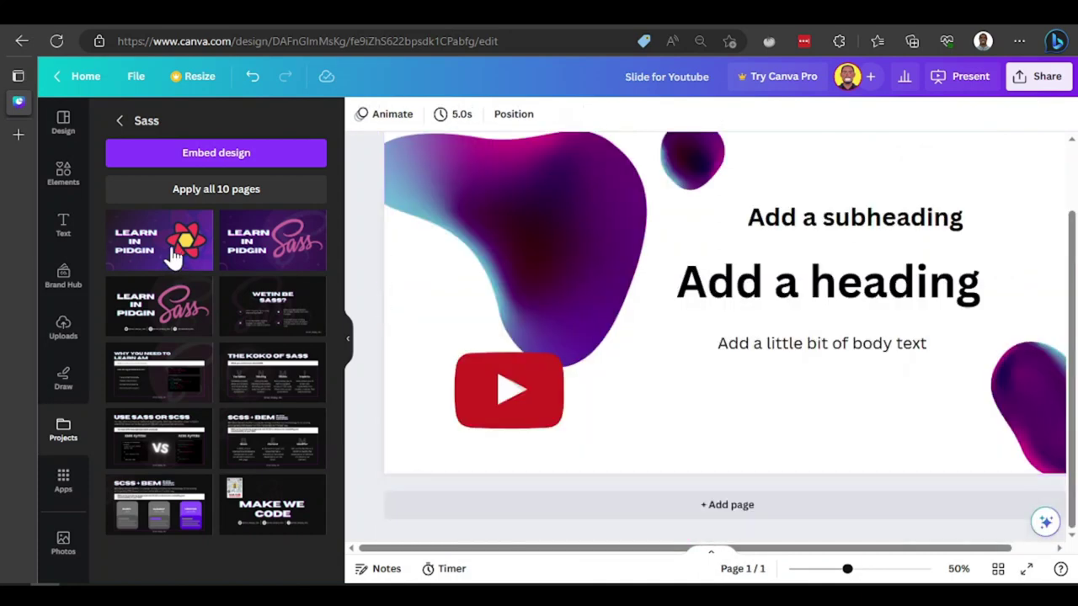
Look through the photo library, the app categories on offer, and the apps already in use.
{"action": "left_click", "coordinate": [70, 554]}
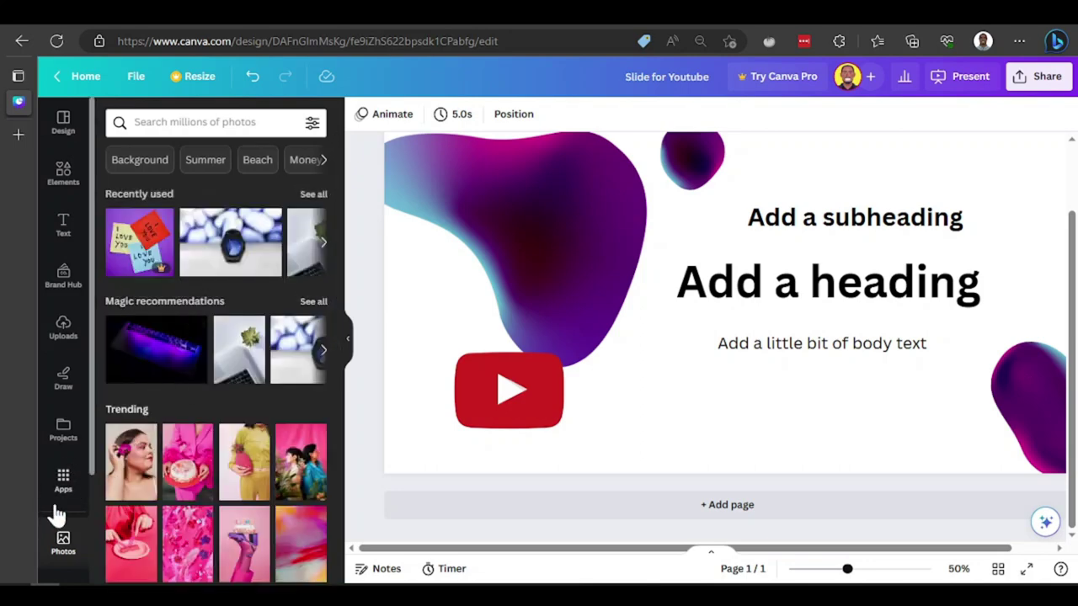
{"action": "left_click", "coordinate": [60, 497]}
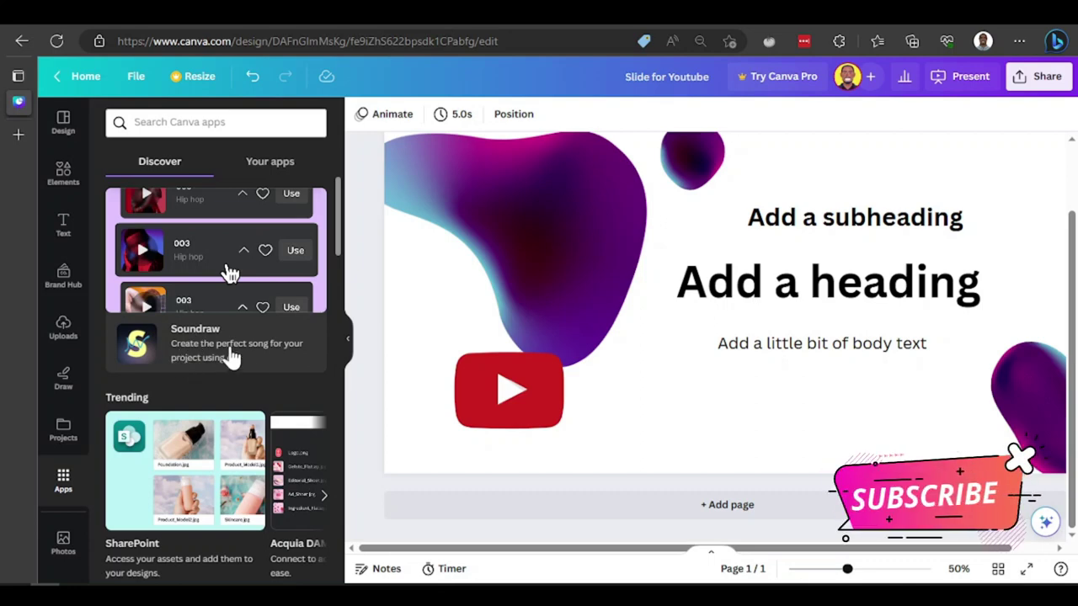
{"action": "scroll", "coordinate": [244, 366], "scroll_direction": "down", "scroll_amount": 1}
{"action": "scroll", "coordinate": [248, 358], "scroll_direction": "down", "scroll_amount": 5}
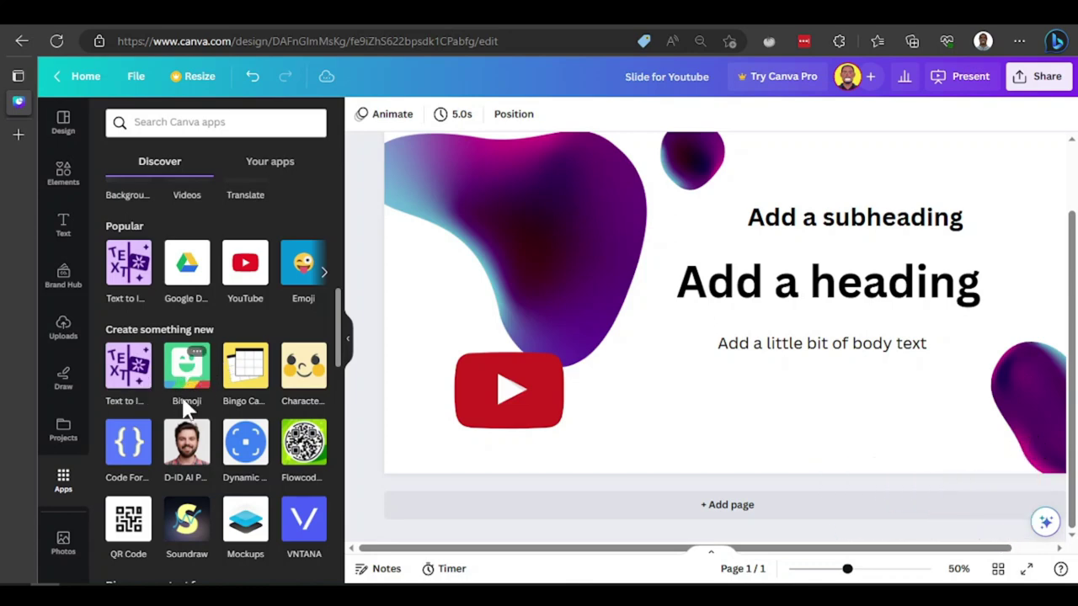
{"action": "scroll", "coordinate": [202, 431], "scroll_direction": "down", "scroll_amount": 3}
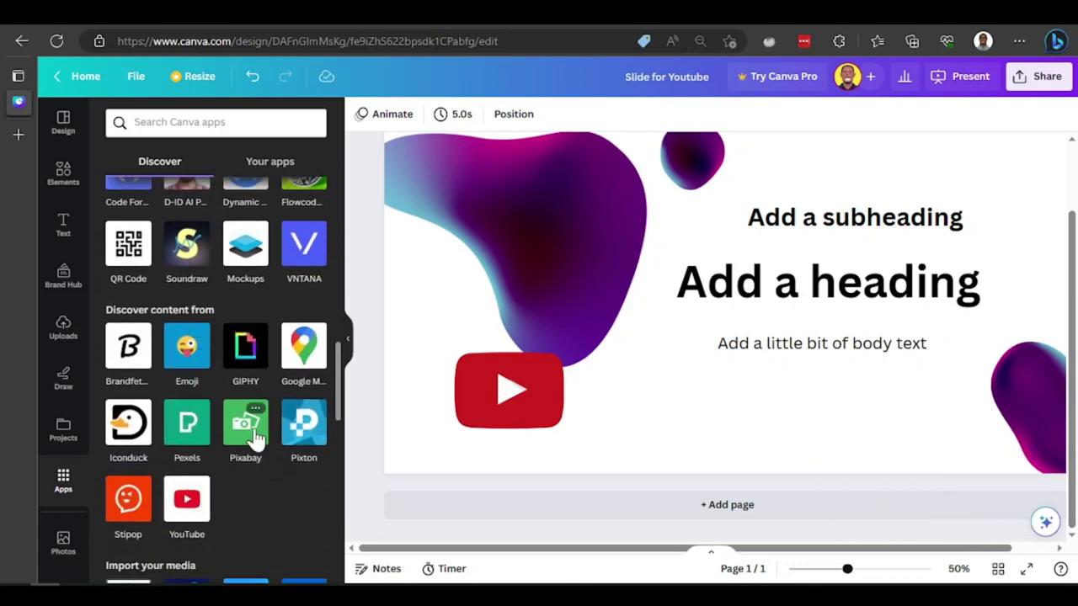
{"action": "scroll", "coordinate": [215, 300], "scroll_direction": "up", "scroll_amount": 10}
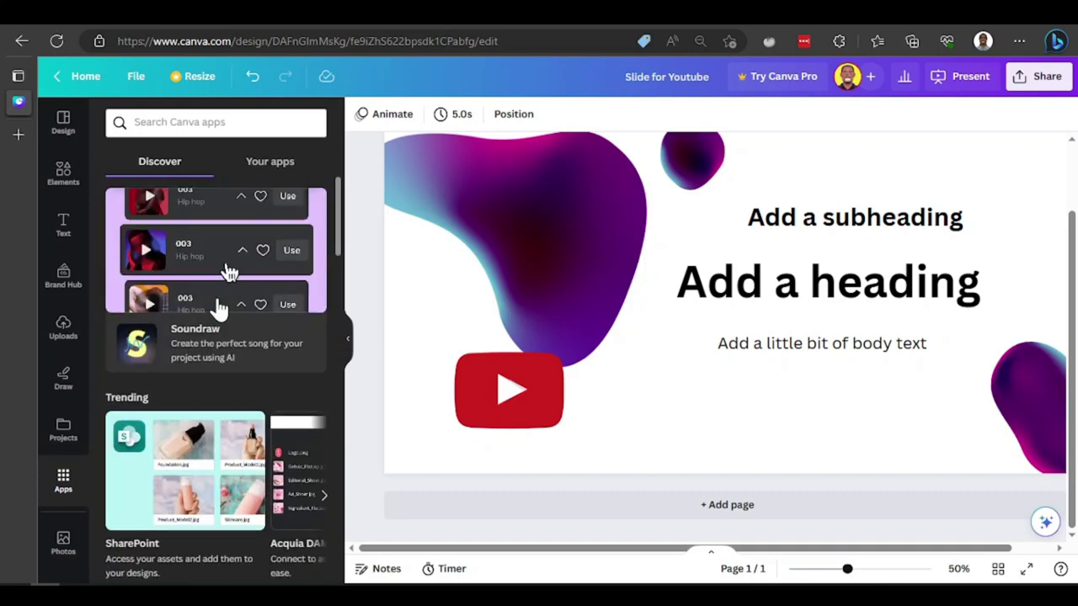
{"action": "scroll", "coordinate": [540, 290], "scroll_direction": "up", "scroll_amount": 2}
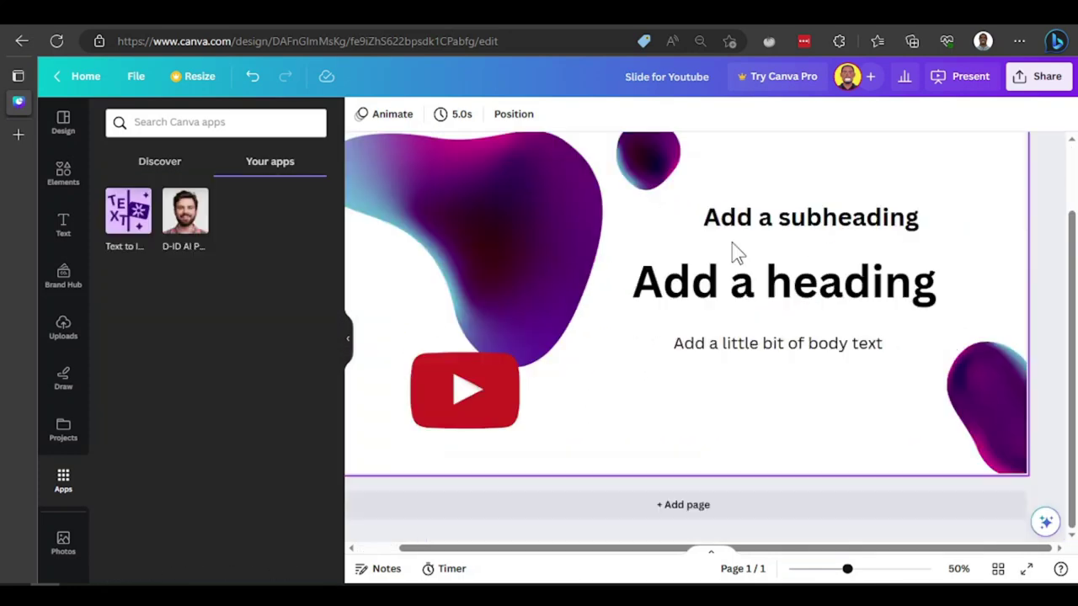
{"action": "scroll", "coordinate": [731, 242], "scroll_direction": "up", "scroll_amount": 2}
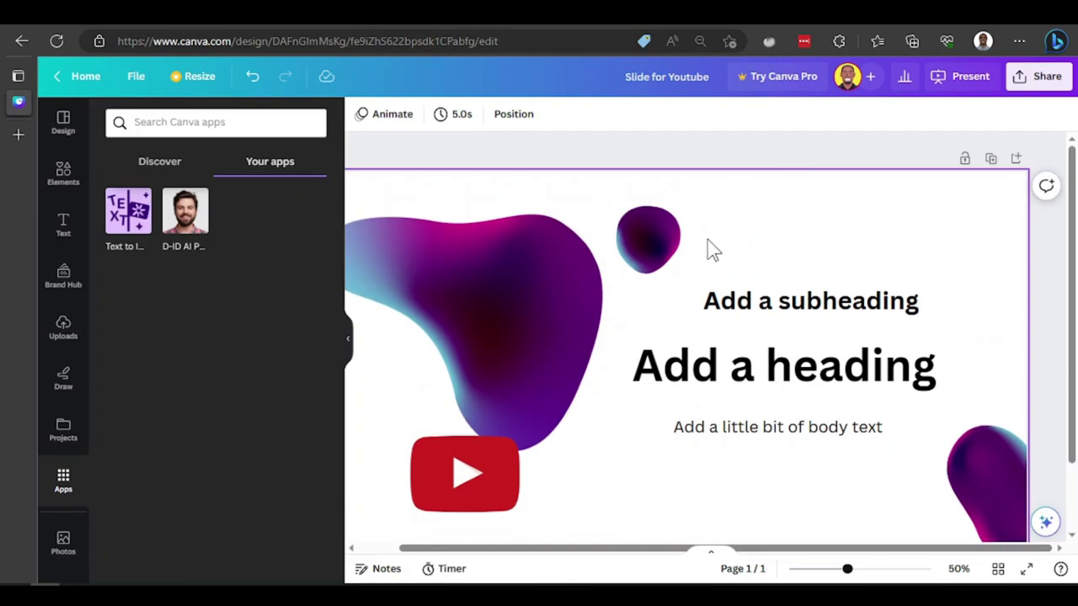
Replace the current page with the title page of the Dark Blue and Cyan Modern Technology Pitch Deck Presentation template.
{"action": "left_click", "coordinate": [49, 126]}
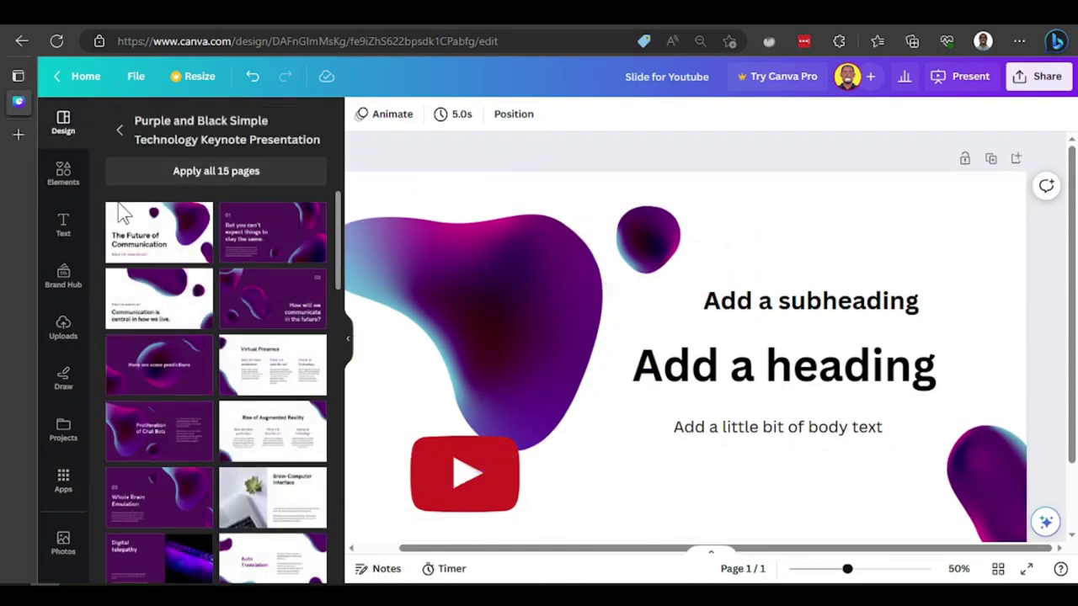
{"action": "scroll", "coordinate": [174, 308], "scroll_direction": "down", "scroll_amount": 10}
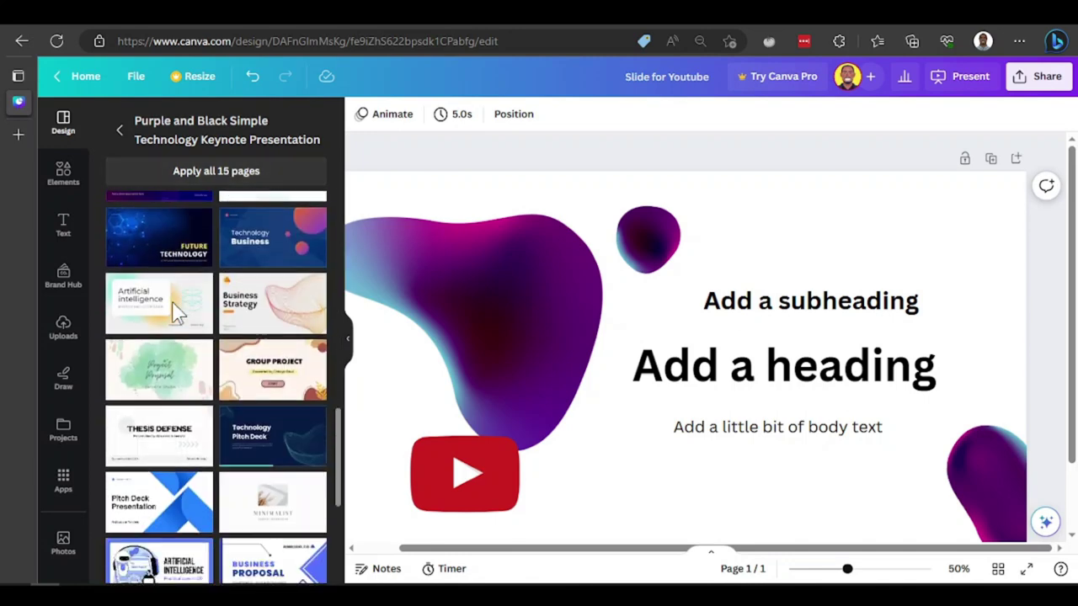
{"action": "scroll", "coordinate": [177, 309], "scroll_direction": "up", "scroll_amount": 3}
{"action": "scroll", "coordinate": [177, 310], "scroll_direction": "down", "scroll_amount": 3}
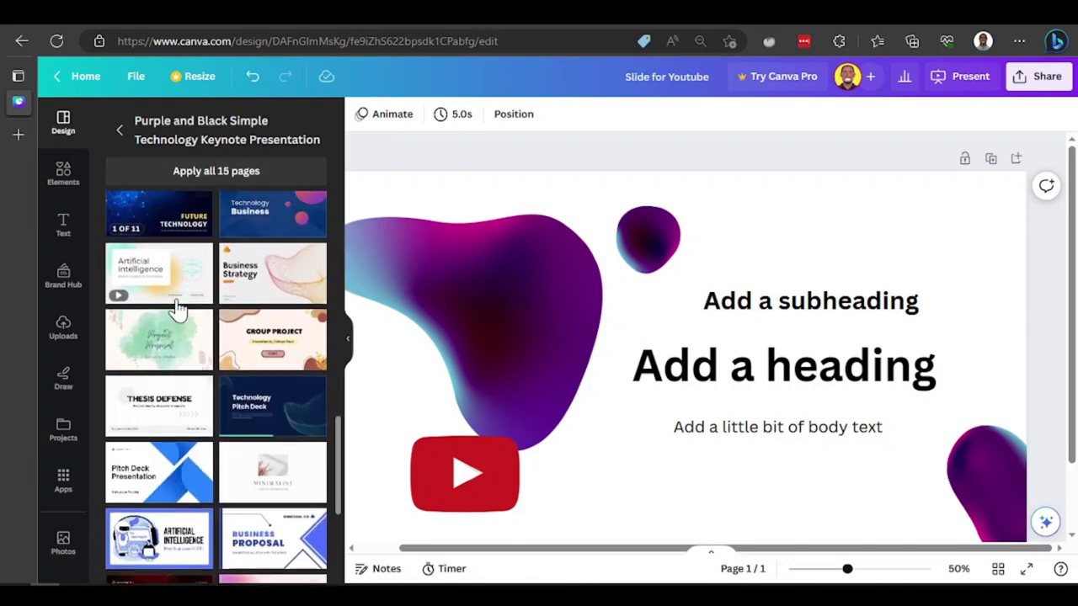
{"action": "left_click", "coordinate": [280, 410]}
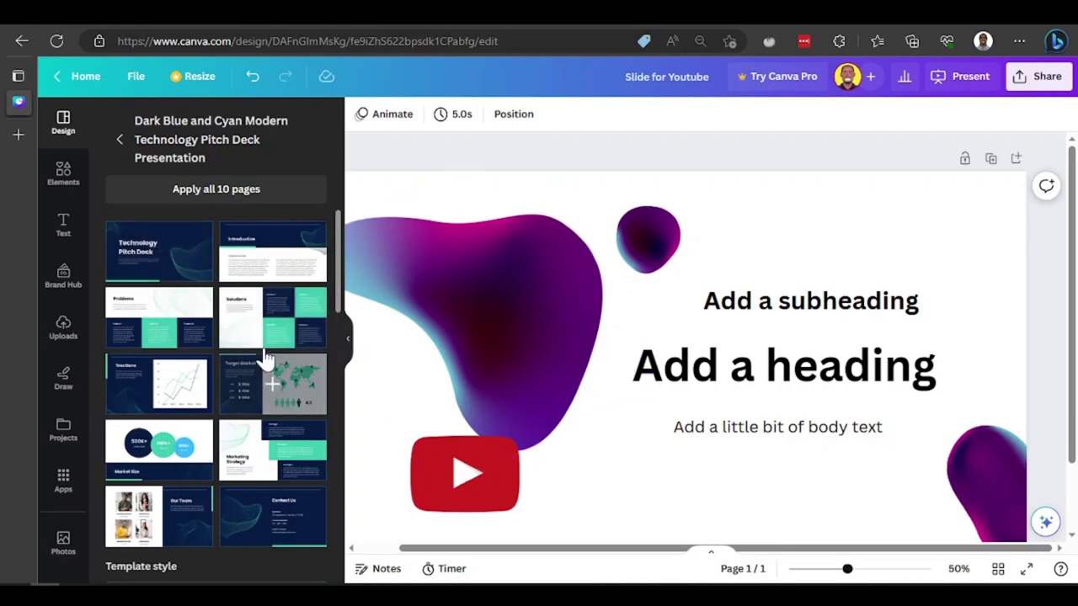
{"action": "left_click", "coordinate": [164, 266]}
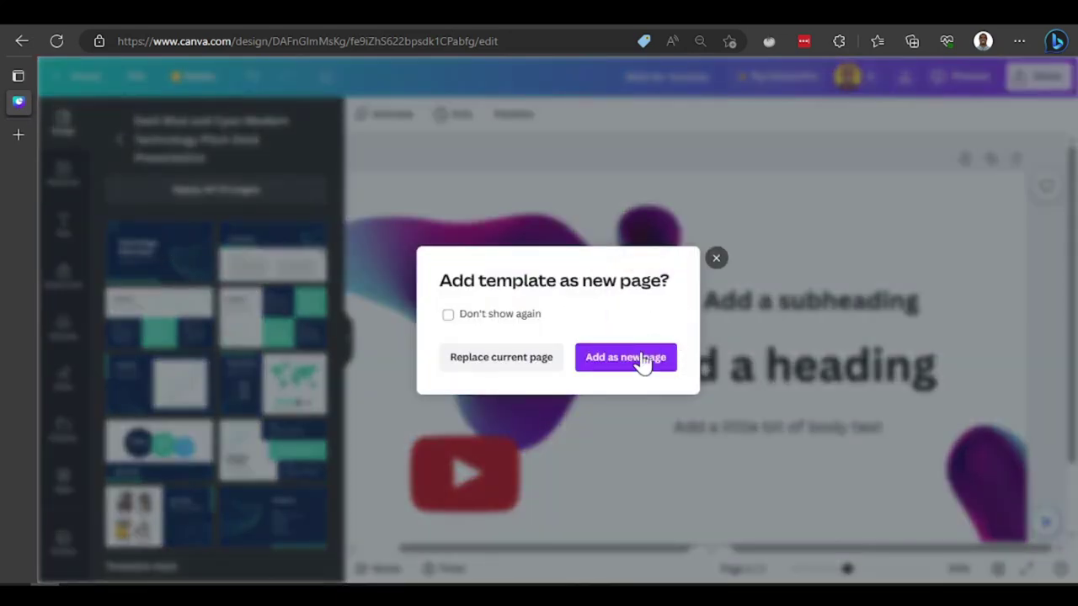
{"action": "left_click", "coordinate": [527, 364]}
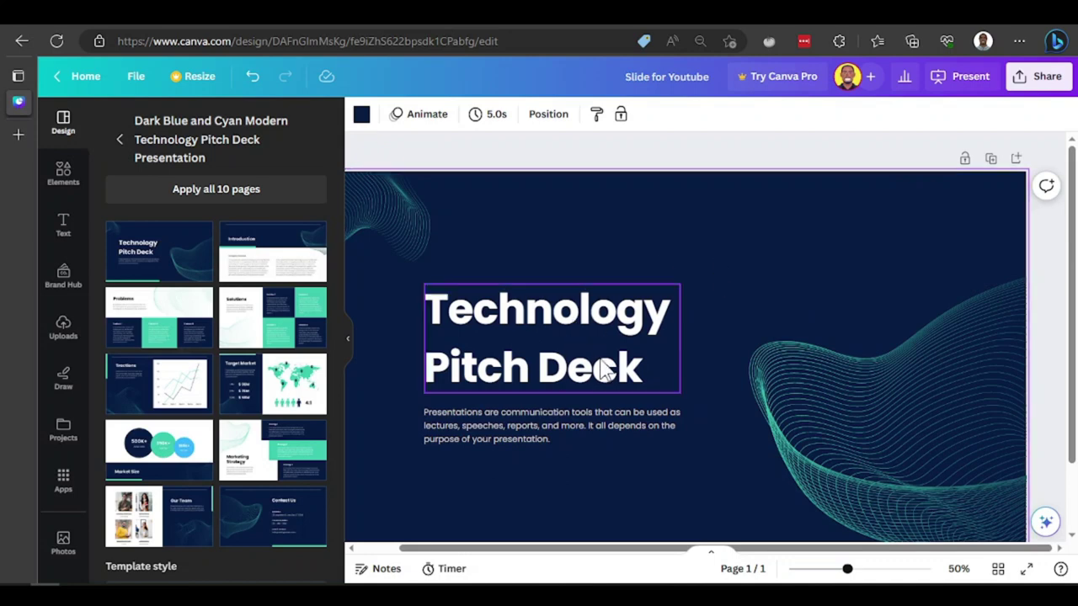
Inspect the editable "Technology Pitch Deck" title text and look over the template's remaining pages and style.
{"action": "left_click", "coordinate": [526, 327]}
{"action": "left_click", "coordinate": [525, 327]}
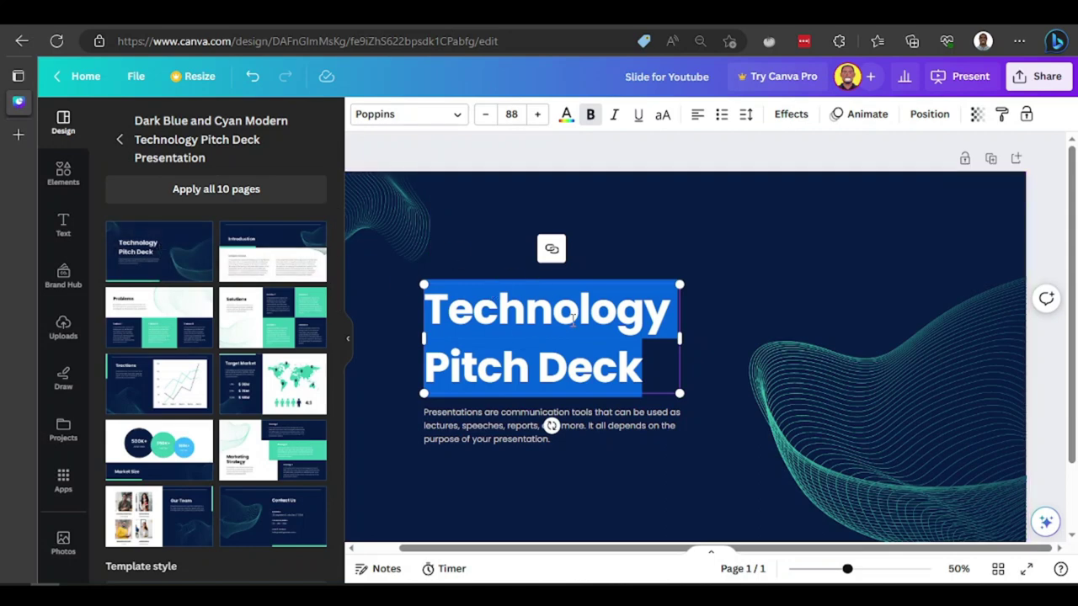
{"action": "left_click", "coordinate": [774, 220]}
{"action": "scroll", "coordinate": [278, 379], "scroll_direction": "down", "scroll_amount": 2}
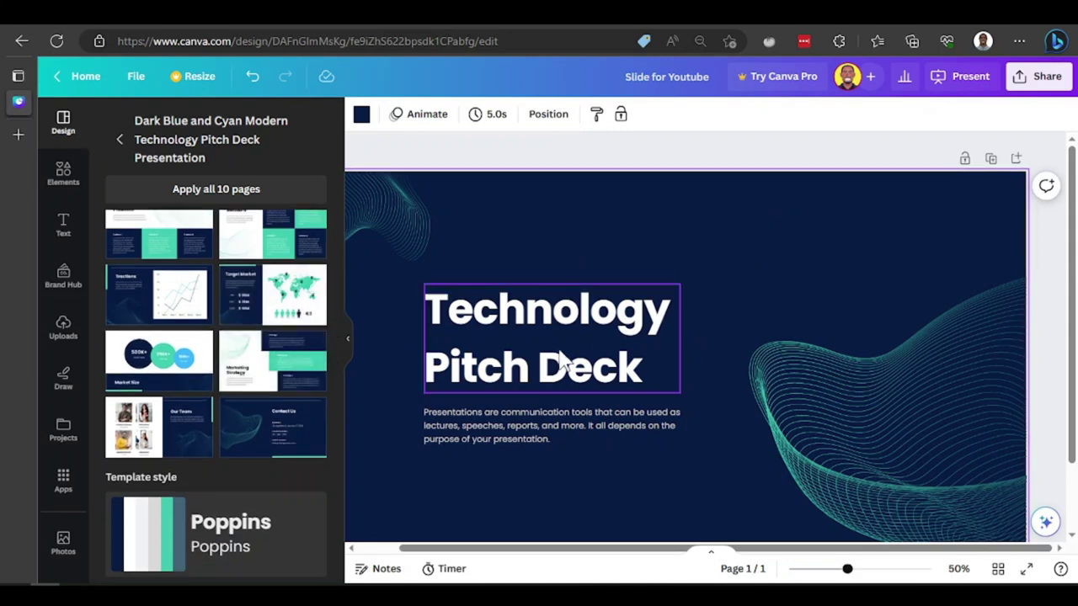
{"action": "scroll", "coordinate": [748, 294], "scroll_direction": "down", "scroll_amount": 1}
{"action": "scroll", "coordinate": [748, 294], "scroll_direction": "up", "scroll_amount": 1}
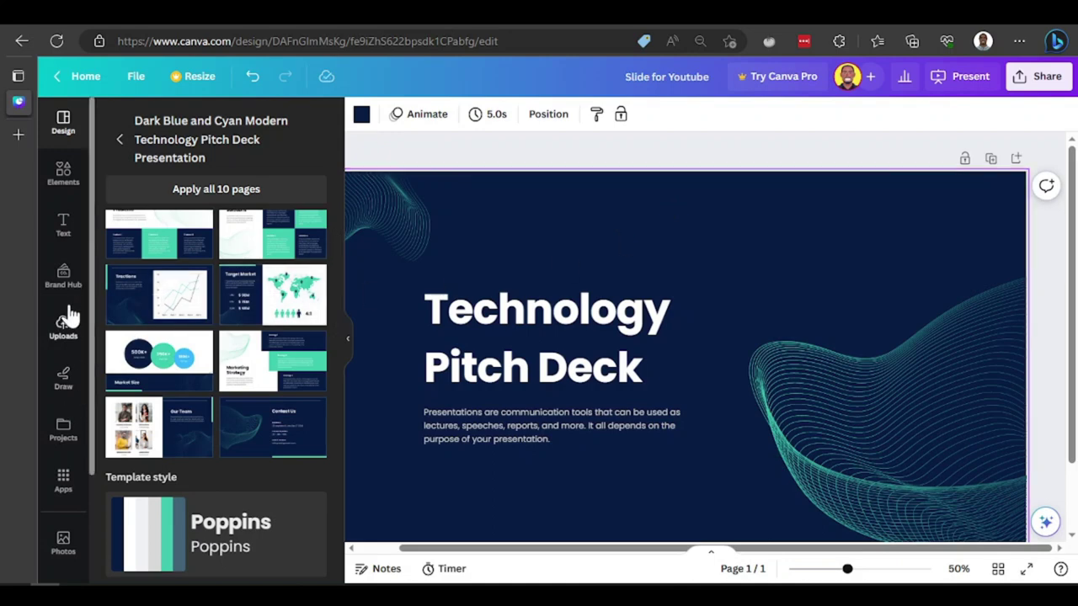
Add the purple-lit keyboard photo from the magic recommendations and enlarge it to cover the whole slide.
{"action": "left_click", "coordinate": [64, 541]}
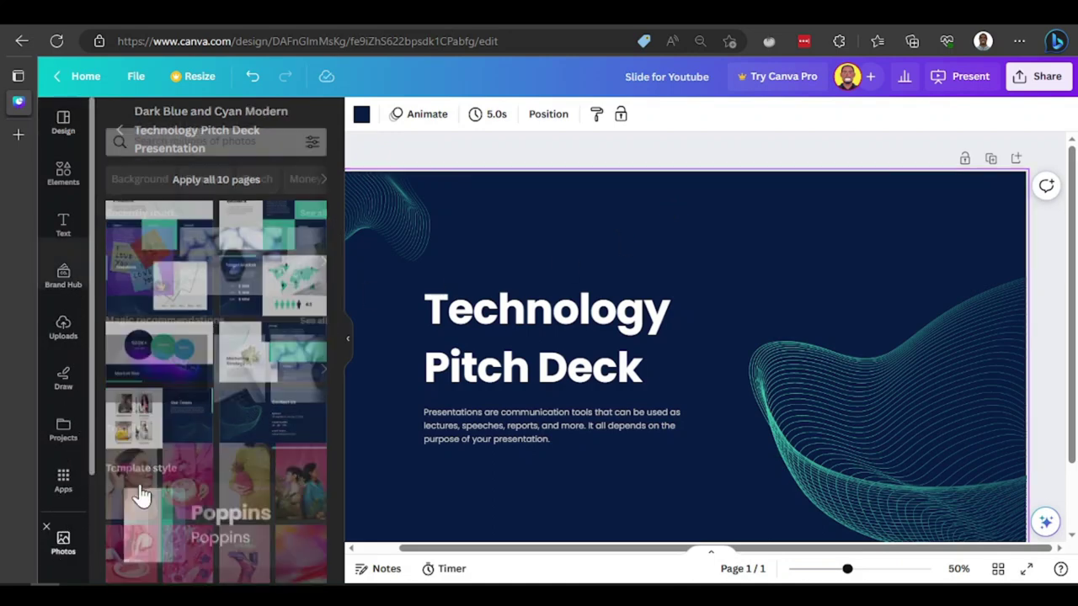
{"action": "scroll", "coordinate": [166, 348], "scroll_direction": "down", "scroll_amount": 1}
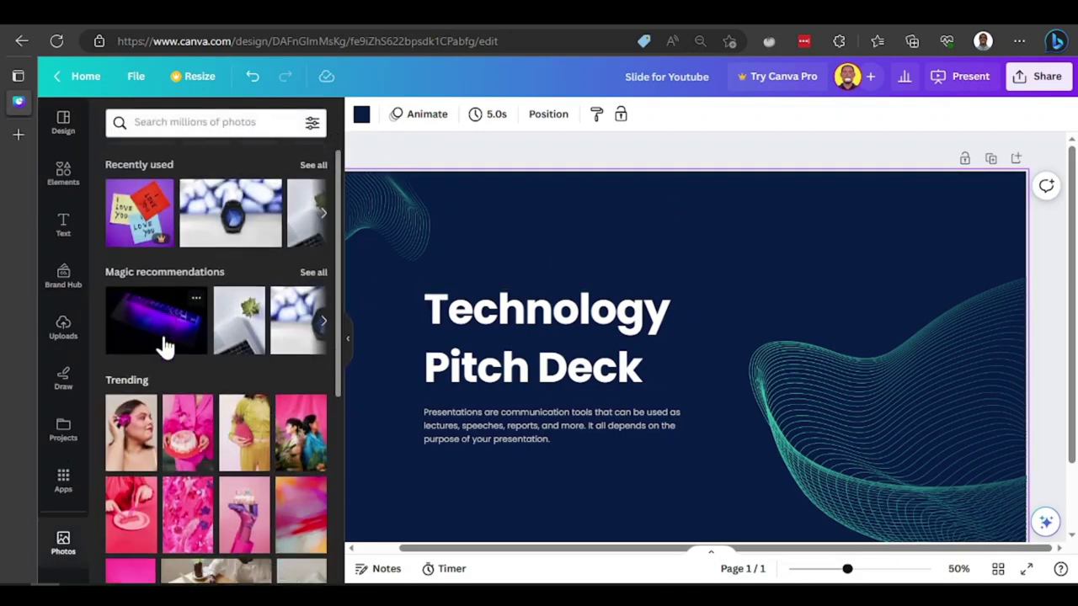
{"action": "left_click", "coordinate": [156, 339]}
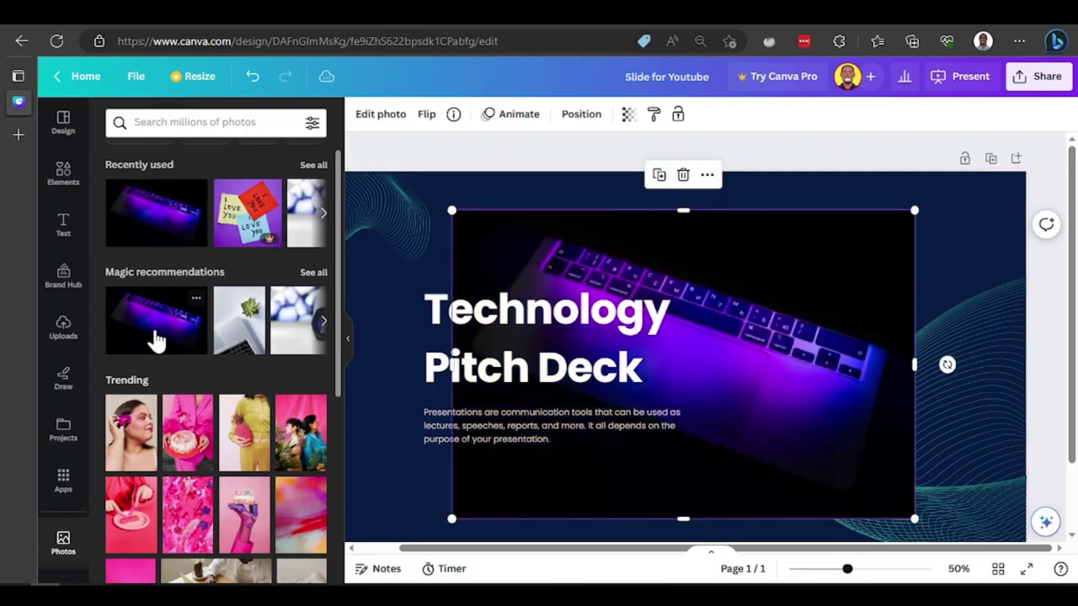
{"action": "left_click_drag", "start_coordinate": [789, 371], "coordinate": [652, 308]}
{"action": "left_click_drag", "start_coordinate": [786, 480], "coordinate": [1075, 550]}
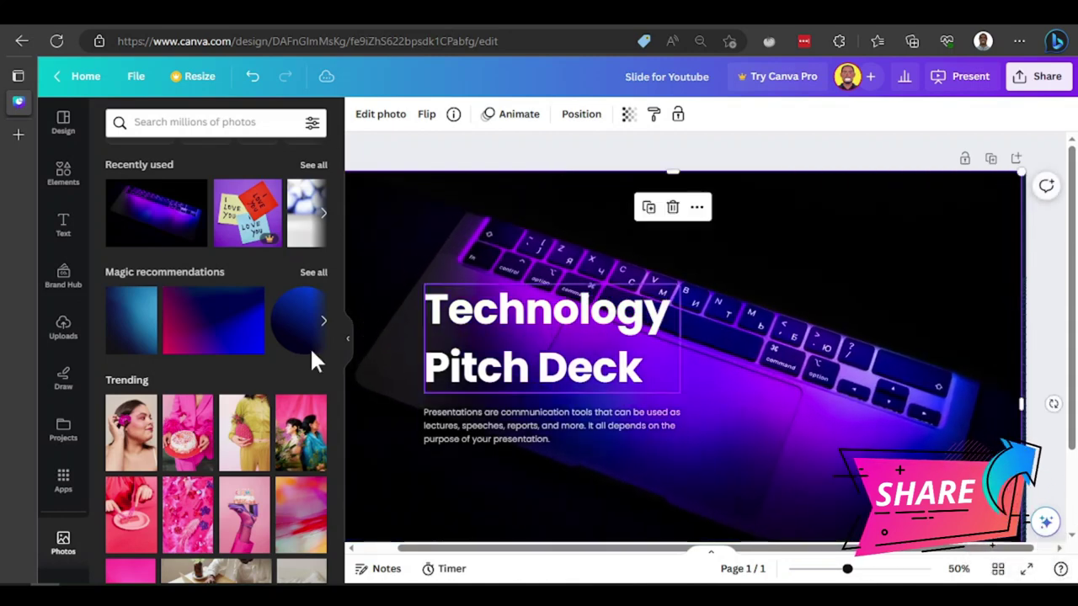
{"action": "left_click", "coordinate": [347, 344]}
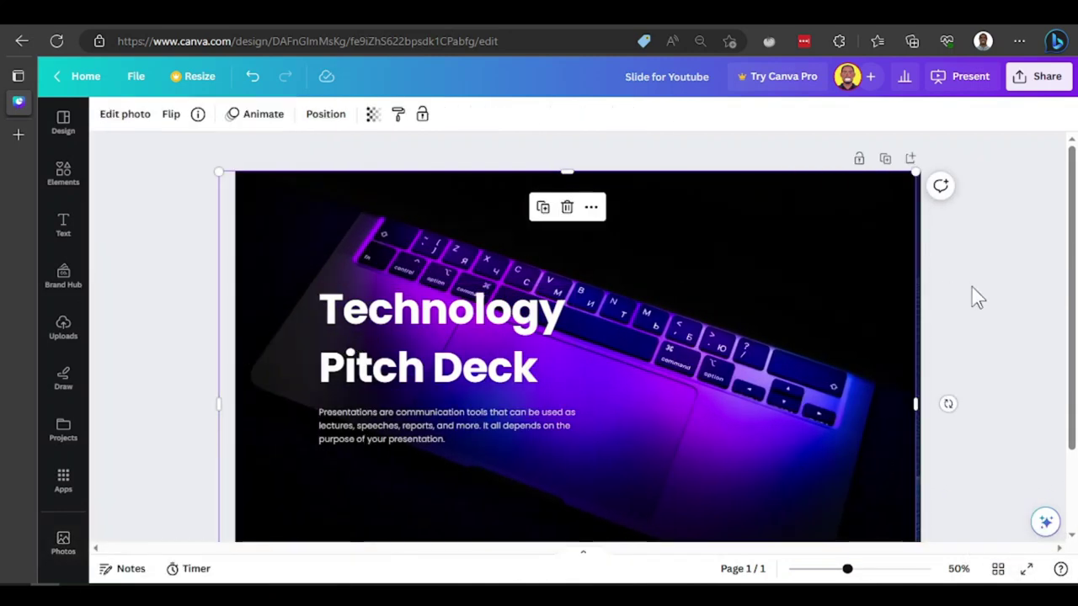
{"action": "scroll", "coordinate": [981, 316], "scroll_direction": "down", "scroll_amount": 2}
{"action": "left_click_drag", "start_coordinate": [848, 570], "coordinate": [840, 571]}
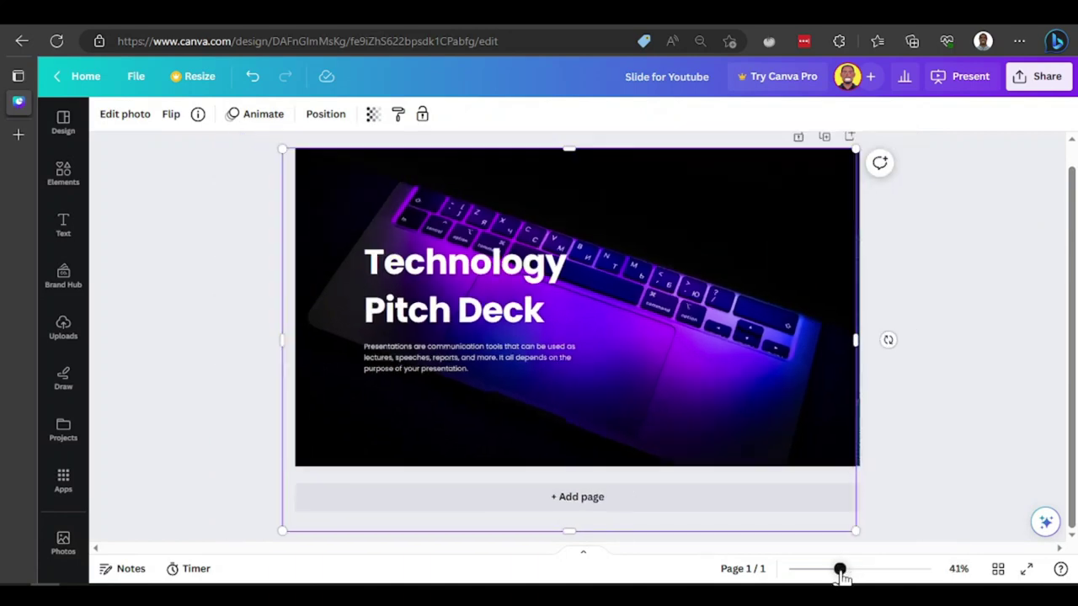
Shrink the keyboard photo so the blue template background shows beside it, and shift the large wave graphic downward.
{"action": "scroll", "coordinate": [1023, 328], "scroll_direction": "up", "scroll_amount": 1}
{"action": "left_click_drag", "start_coordinate": [699, 264], "coordinate": [705, 233]}
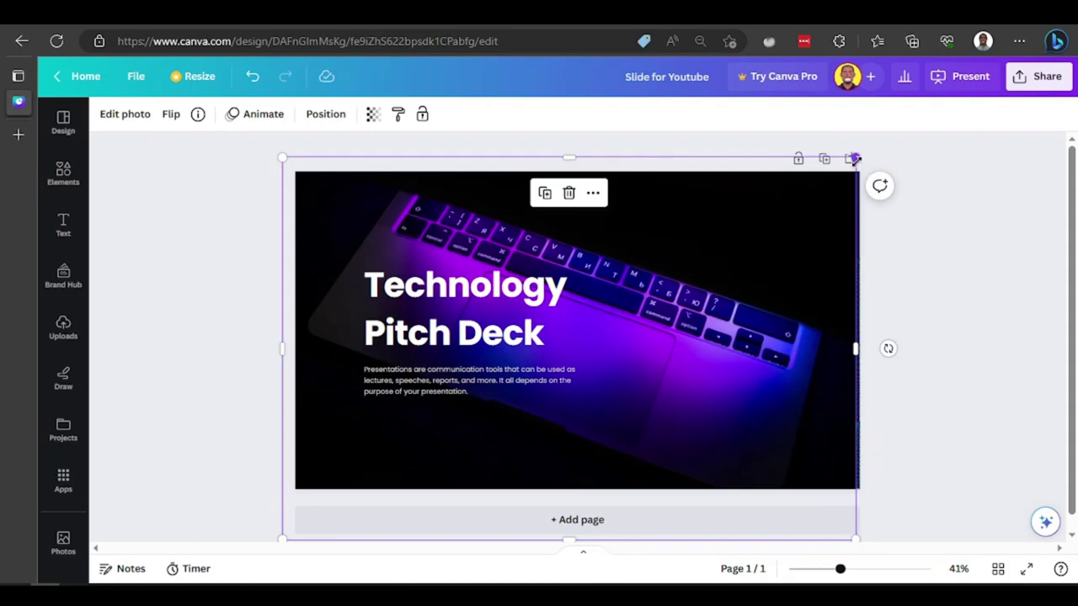
{"action": "left_click_drag", "start_coordinate": [834, 177], "coordinate": [777, 262]}
{"action": "left_click_drag", "start_coordinate": [830, 330], "coordinate": [814, 352]}
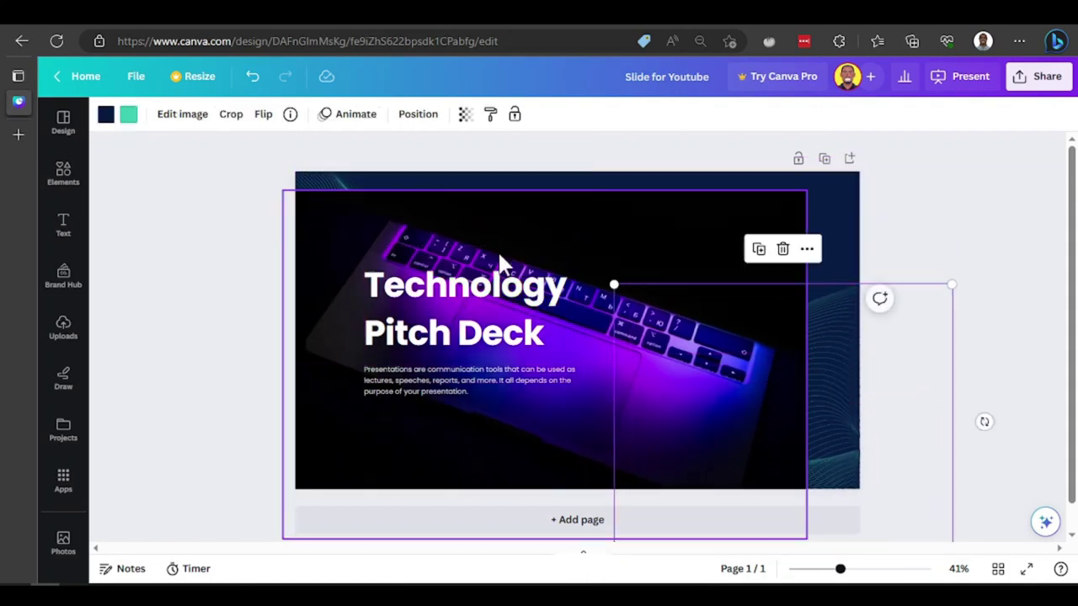
Crop the keyboard photo to a 1:1 aspect ratio, shifting the image leftward within the crop frame.
{"action": "double_click", "coordinate": [611, 217]}
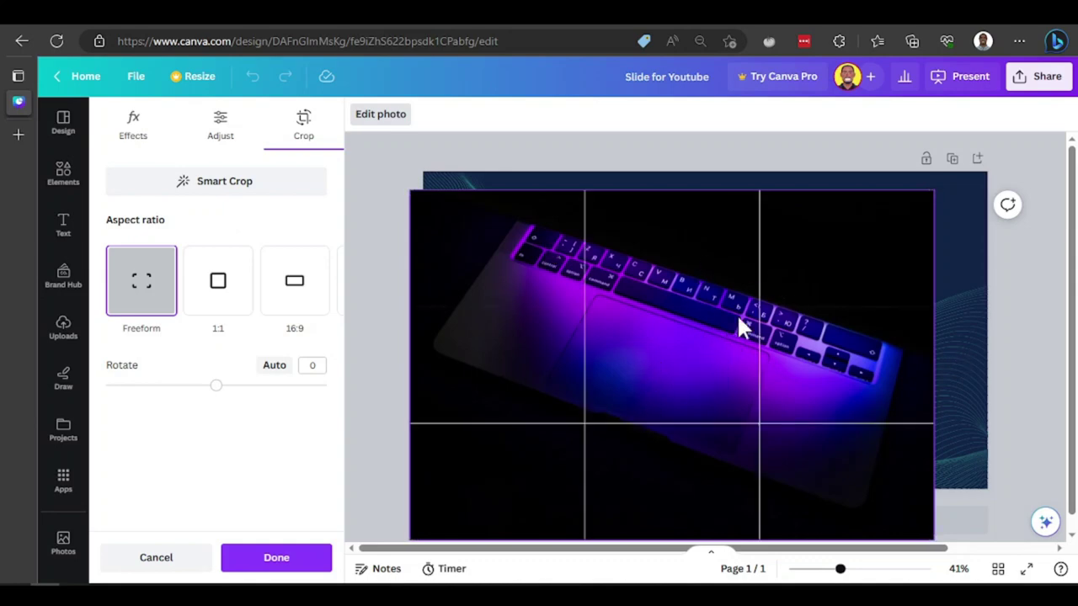
{"action": "left_click", "coordinate": [289, 280]}
{"action": "left_click", "coordinate": [229, 300]}
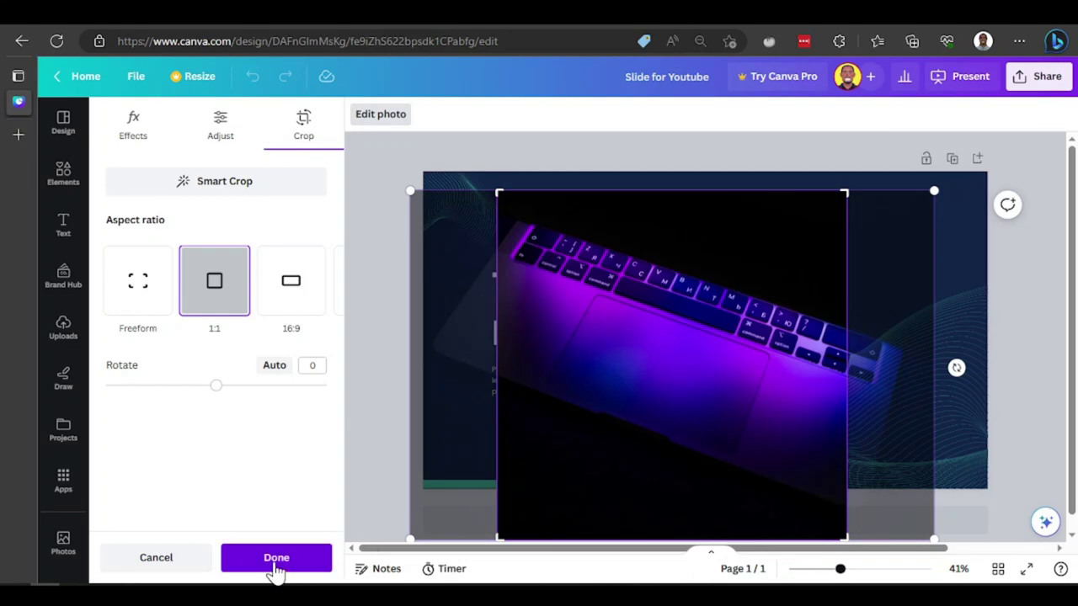
{"action": "left_click_drag", "start_coordinate": [599, 416], "coordinate": [455, 376]}
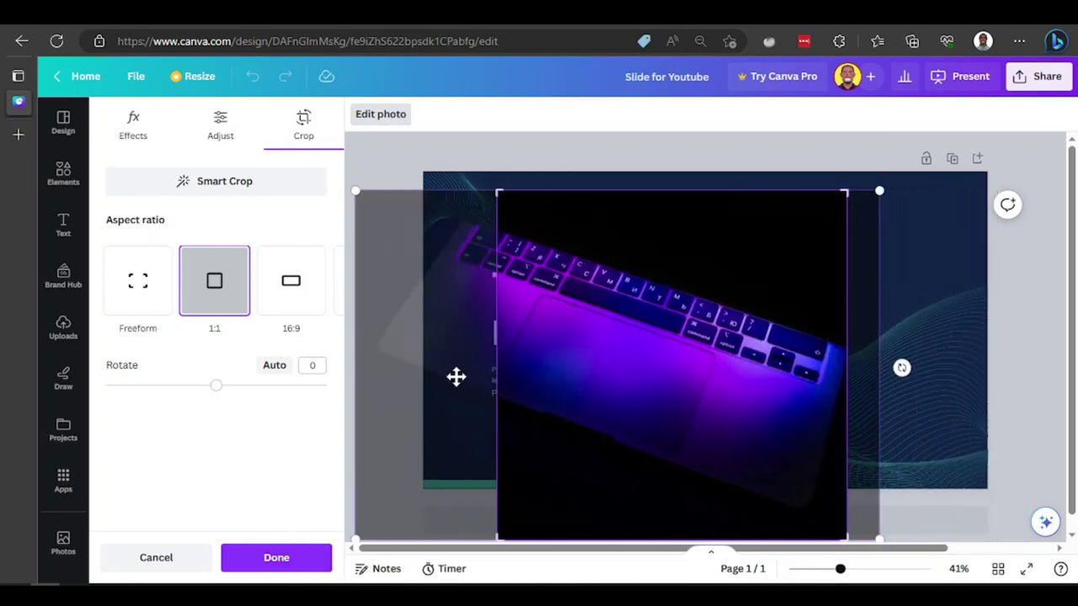
{"action": "left_click", "coordinate": [272, 563]}
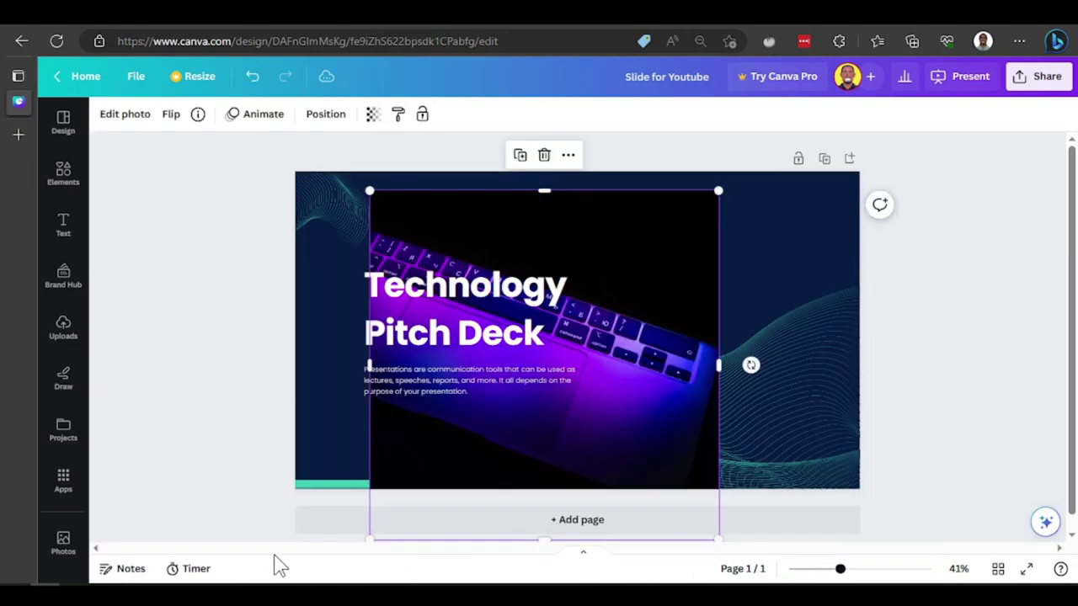
Replace the slide's background with the cropped keyboard photo and reposition the wave graphics over it.
{"action": "left_click_drag", "start_coordinate": [653, 276], "coordinate": [637, 227]}
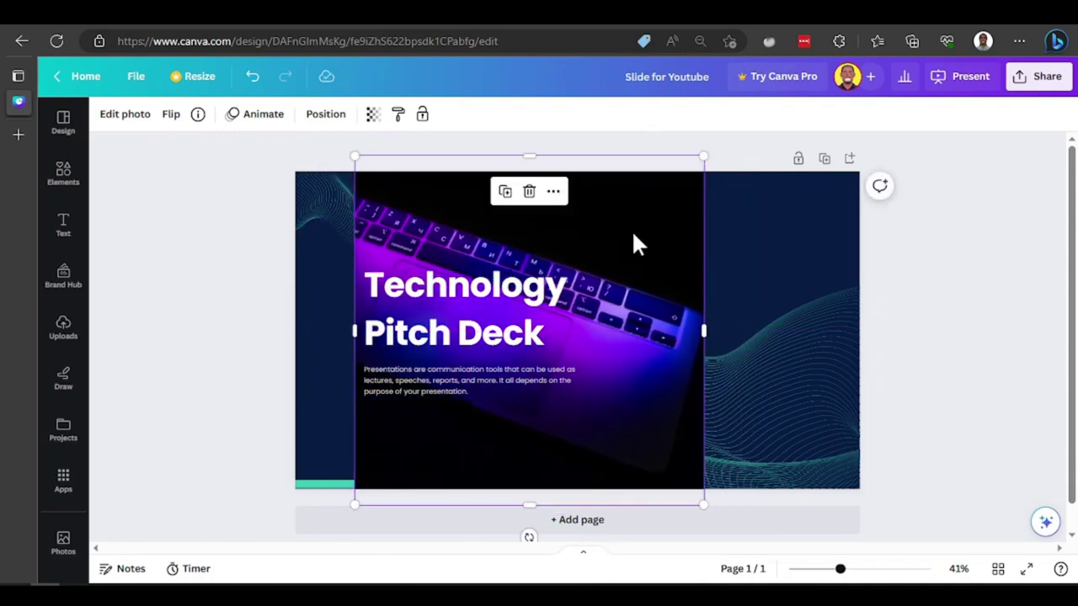
{"action": "right_click", "coordinate": [634, 239]}
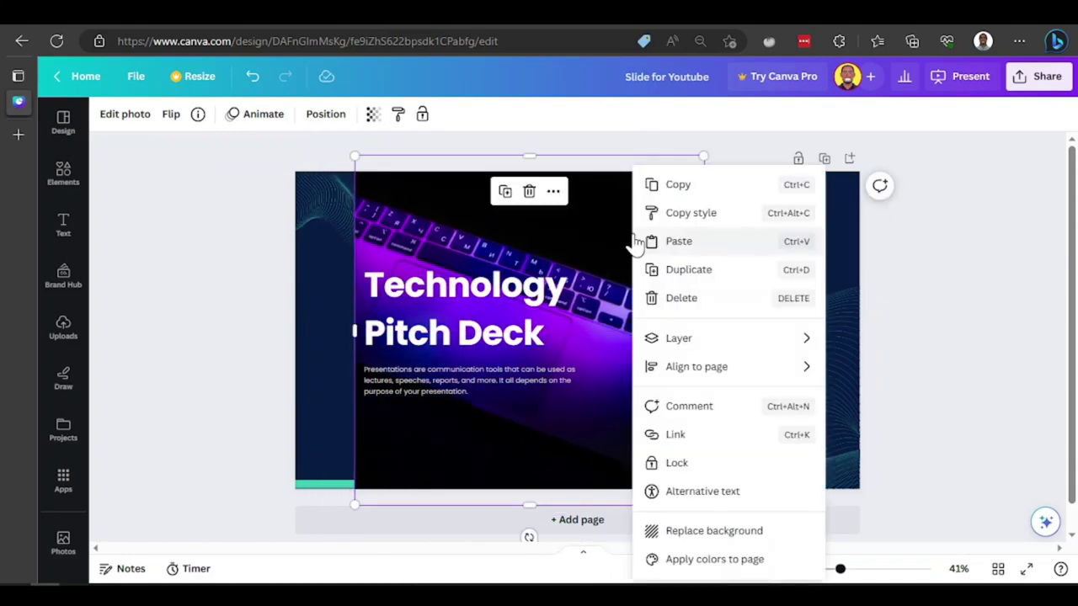
{"action": "left_click", "coordinate": [714, 530]}
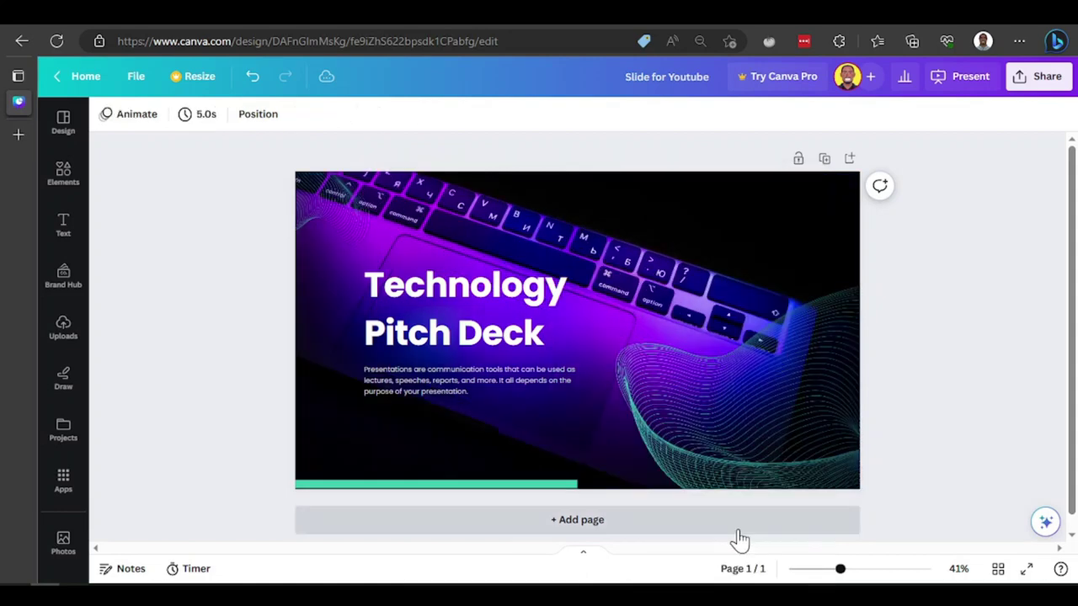
{"action": "left_click_drag", "start_coordinate": [318, 202], "coordinate": [705, 423]}
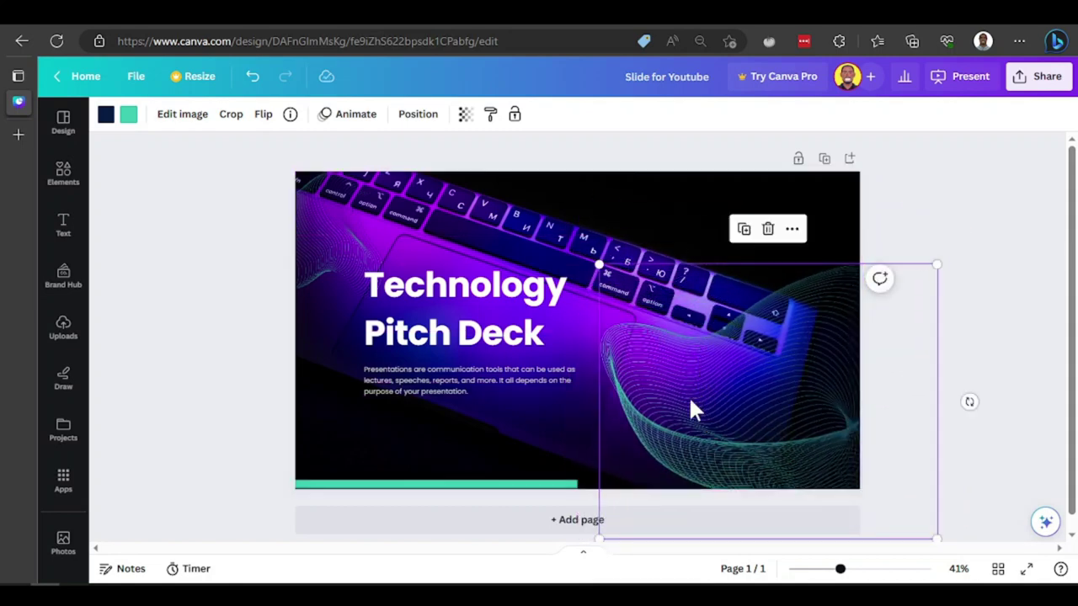
Delete all elements lying over the background photo, and undo the deletion.
{"action": "left_click_drag", "start_coordinate": [188, 170], "coordinate": [935, 505]}
{"action": "key", "text": "Delete"}
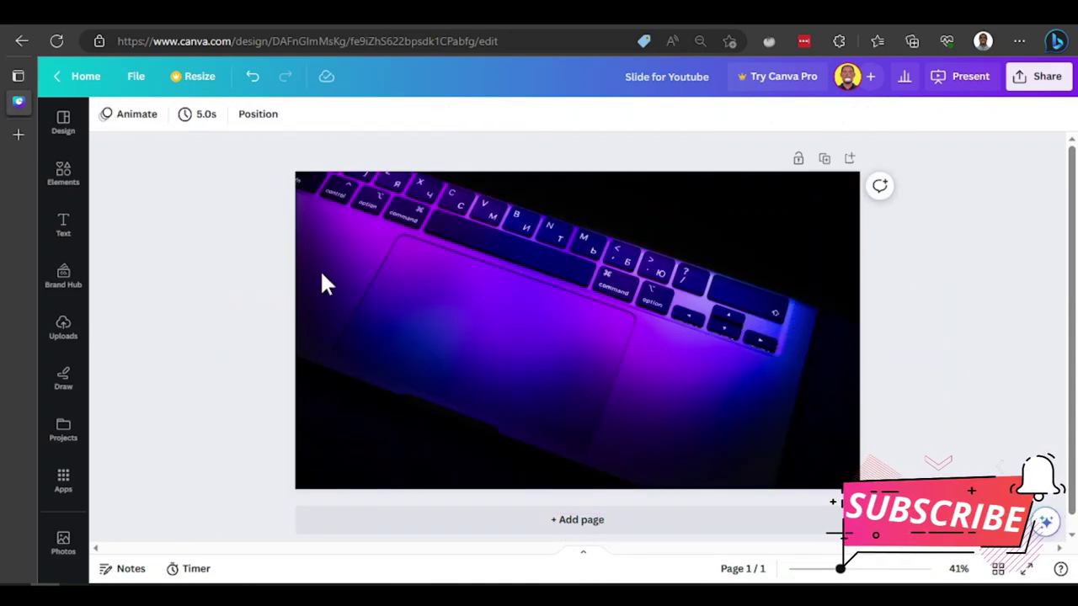
{"action": "key", "text": "ctrl+z"}
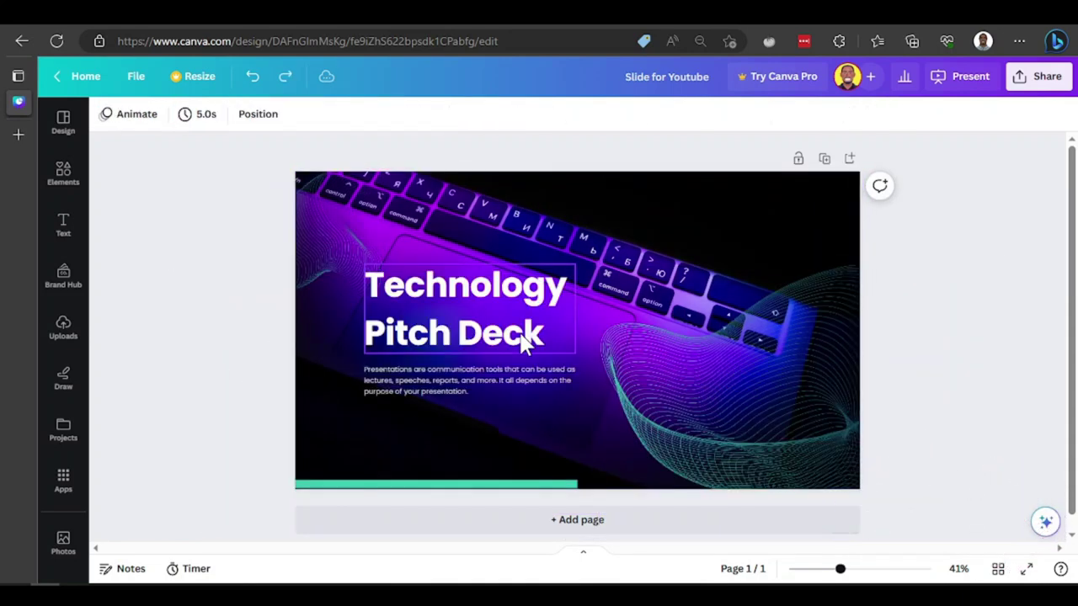
Insert the green Deejay dev logo from the uploaded images and place it in the slide's upper-right corner.
{"action": "left_click", "coordinate": [476, 486]}
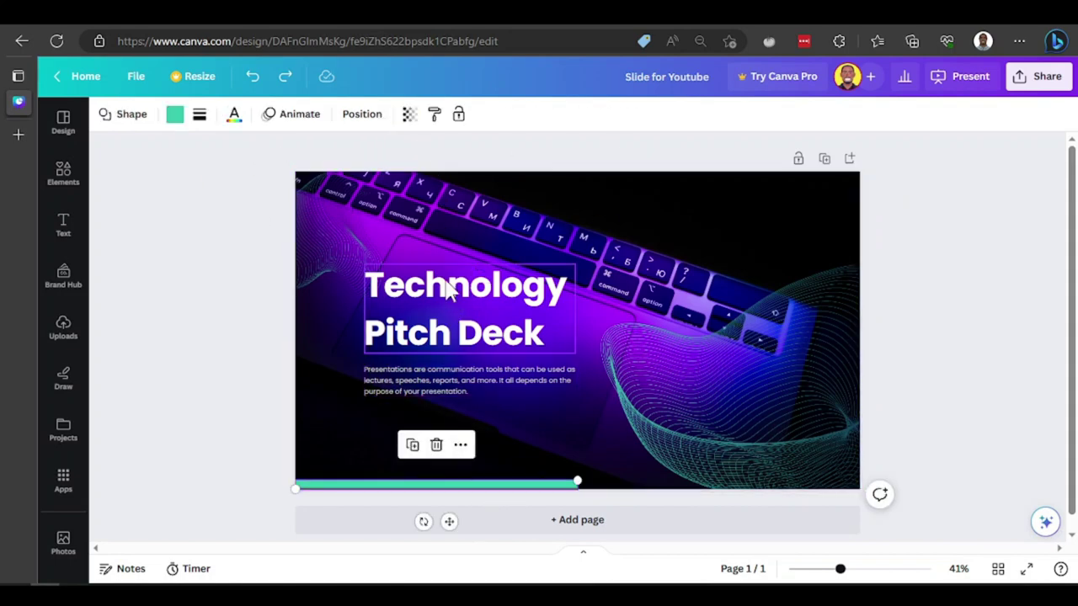
{"action": "left_click", "coordinate": [62, 543]}
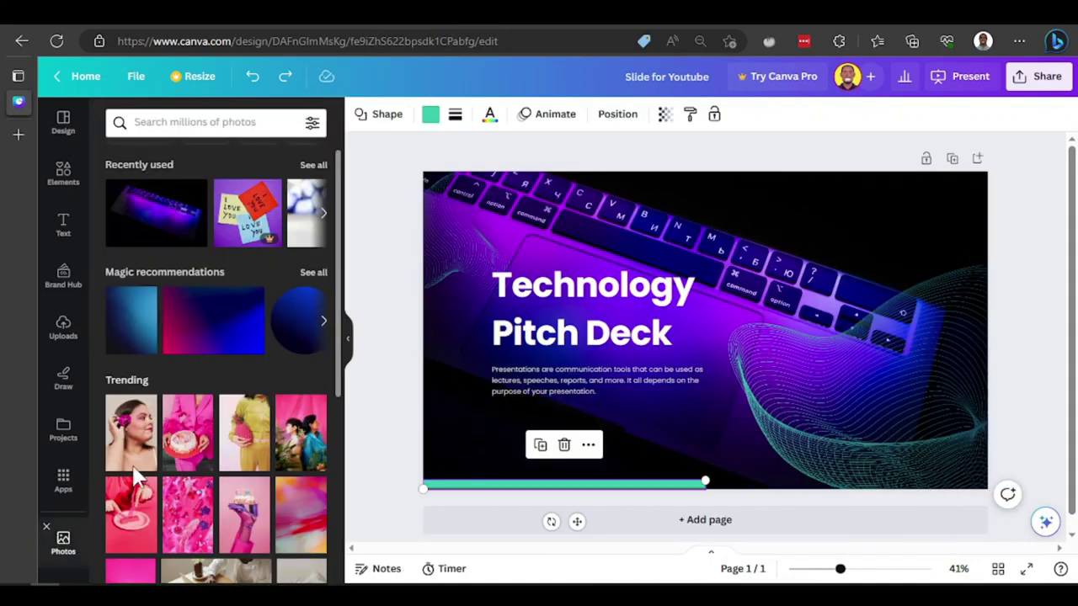
{"action": "left_click", "coordinate": [54, 174]}
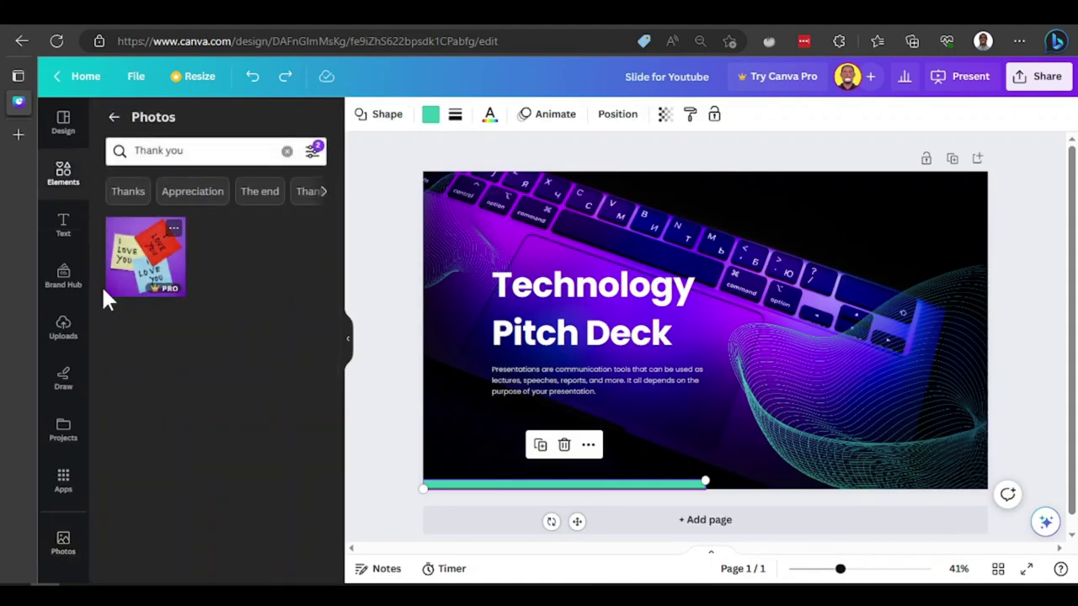
{"action": "left_click", "coordinate": [65, 337]}
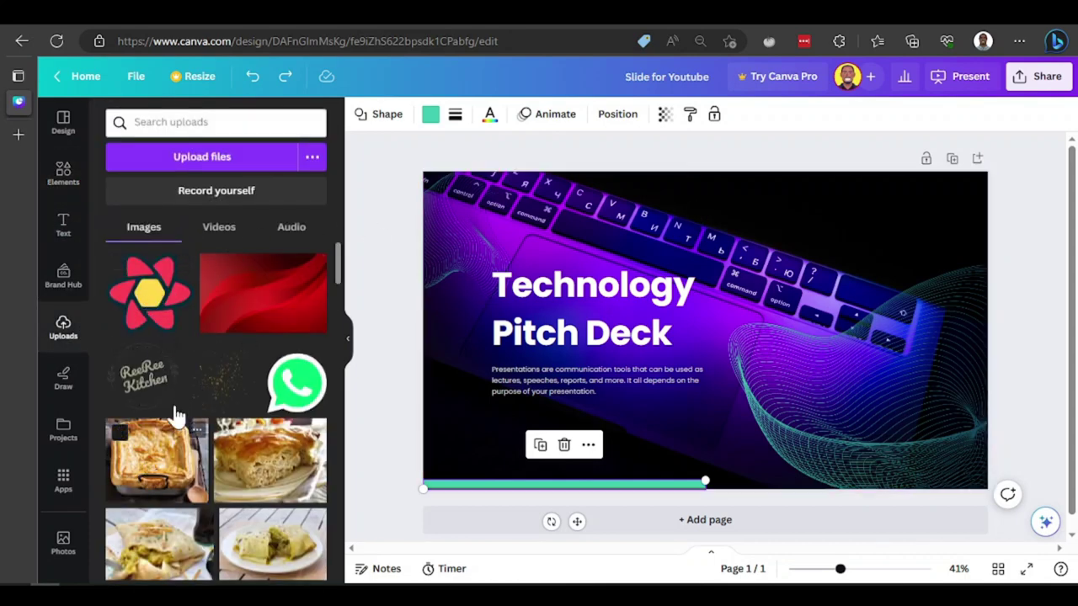
{"action": "scroll", "coordinate": [175, 414], "scroll_direction": "down", "scroll_amount": 5}
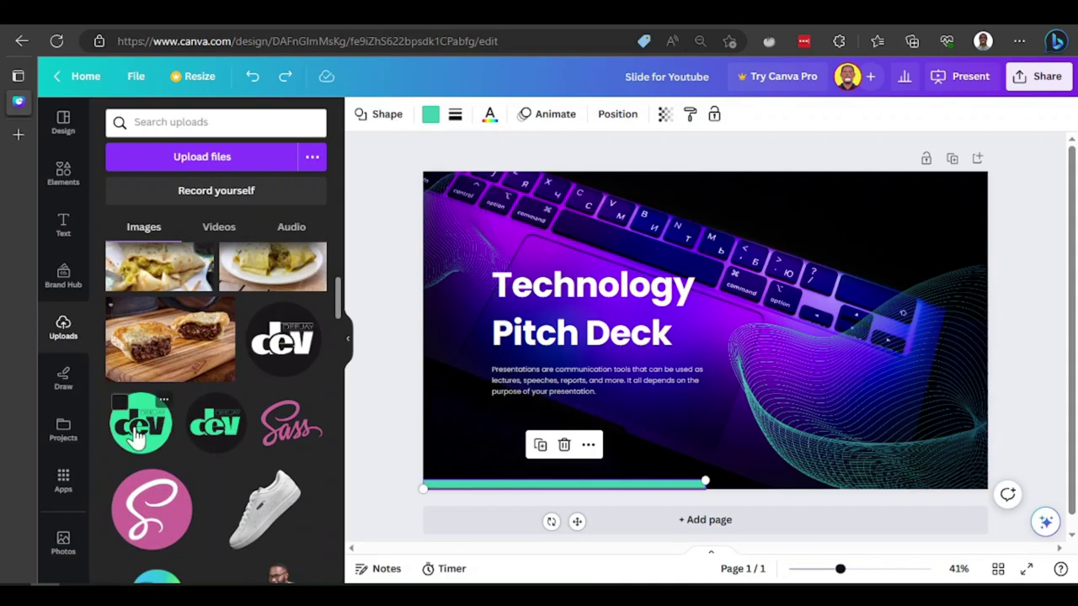
{"action": "left_click", "coordinate": [139, 428]}
{"action": "left_click_drag", "start_coordinate": [740, 339], "coordinate": [928, 242]}
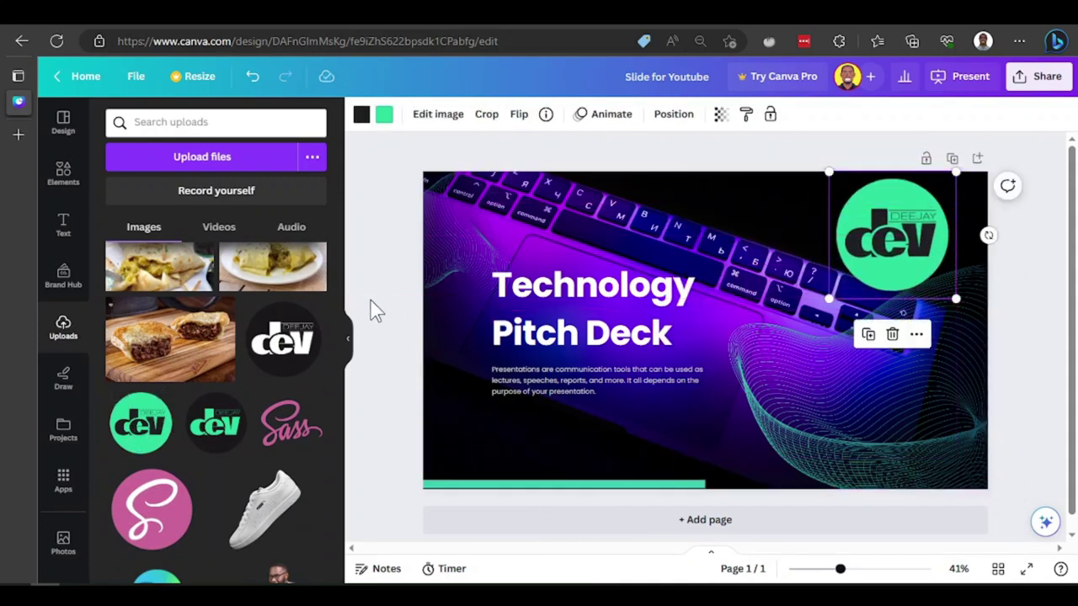
Lower the large wave graphic, and shrink the dev logo and reposition it within the slide's upper-right corner.
{"action": "left_click", "coordinate": [348, 340]}
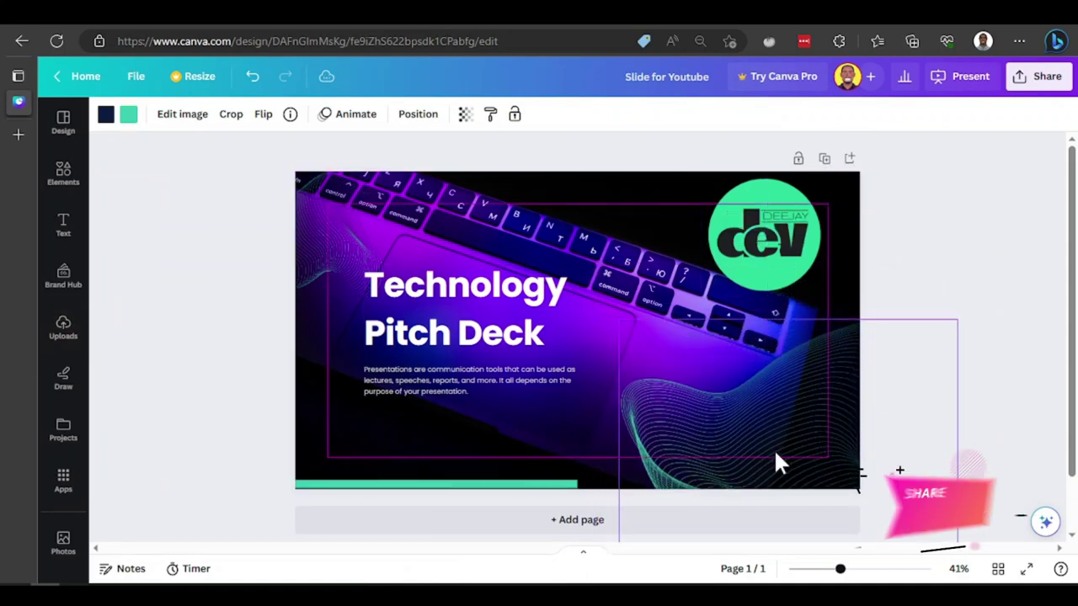
{"action": "left_click", "coordinate": [750, 222]}
{"action": "left_click_drag", "start_coordinate": [750, 216], "coordinate": [783, 207]}
{"action": "left_click_drag", "start_coordinate": [858, 166], "coordinate": [829, 198]}
{"action": "scroll", "coordinate": [774, 272], "scroll_direction": "up", "scroll_amount": 6}
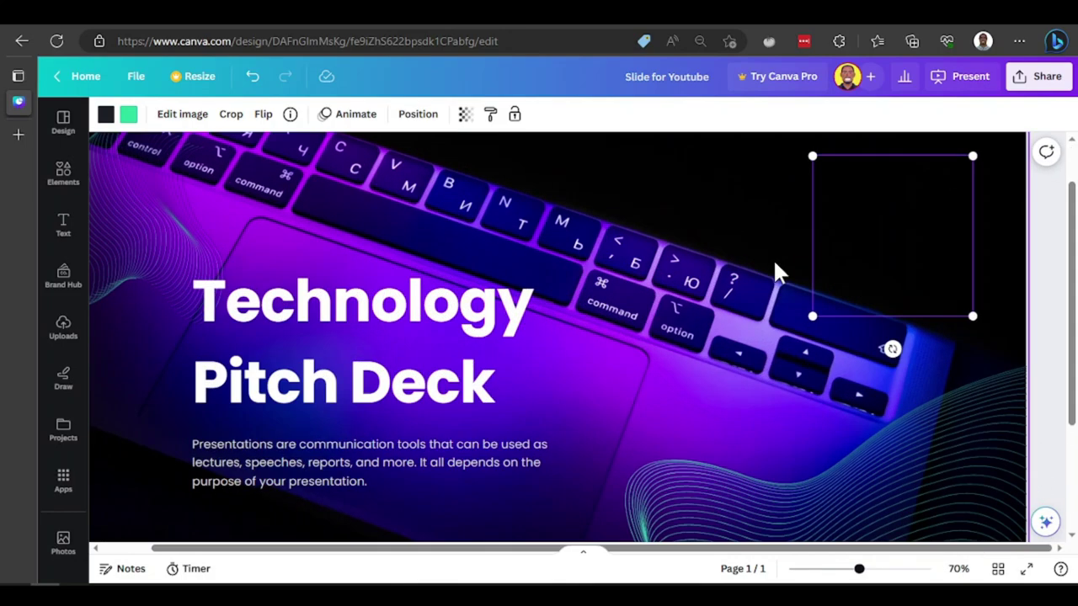
{"action": "scroll", "coordinate": [774, 270], "scroll_direction": "down", "scroll_amount": 5}
{"action": "left_click_drag", "start_coordinate": [846, 257], "coordinate": [859, 209]}
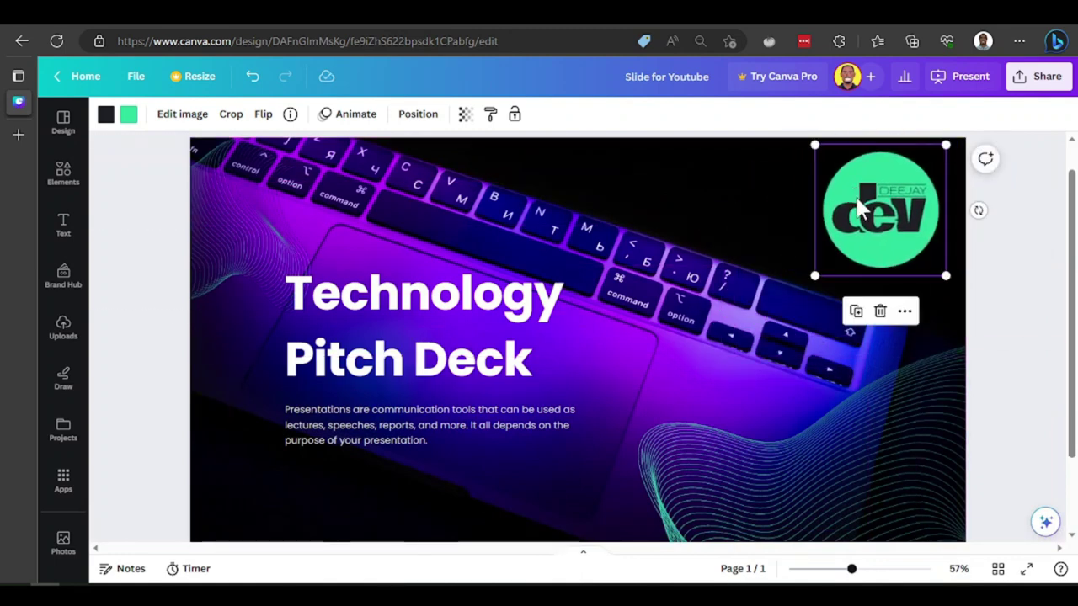
Set the dev logo's transparency to 60.
{"action": "left_click", "coordinate": [465, 115]}
{"action": "left_click_drag", "start_coordinate": [468, 177], "coordinate": [412, 193]}
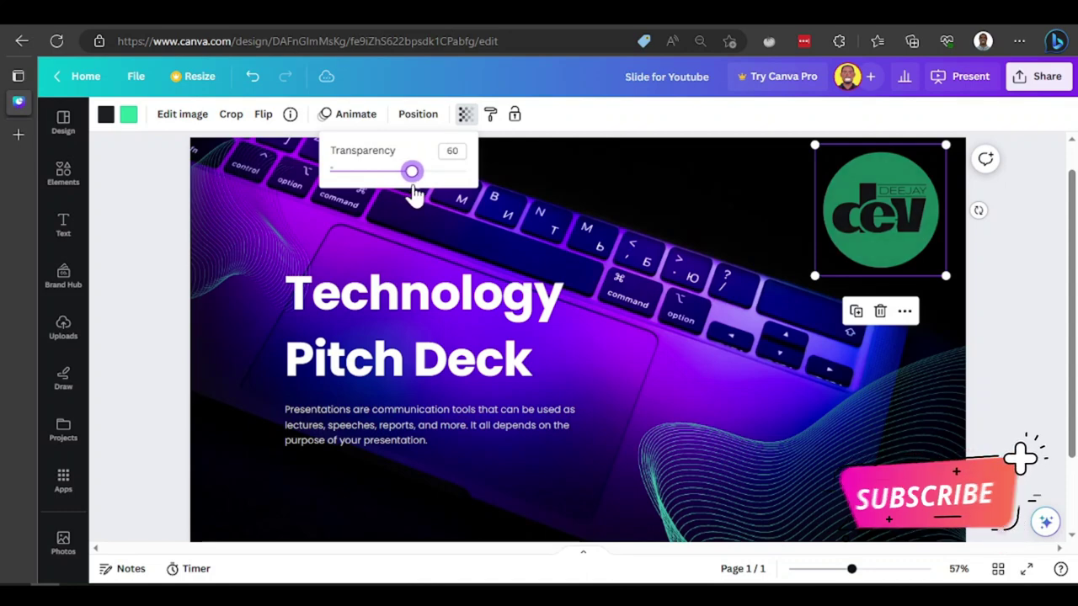
{"action": "left_click", "coordinate": [460, 149]}
Move the semi-transparent dev logo over the "Technology Pitch Deck" title and bring it forward in front of the text.
{"action": "left_click", "coordinate": [836, 229]}
{"action": "left_click_drag", "start_coordinate": [836, 229], "coordinate": [430, 357]}
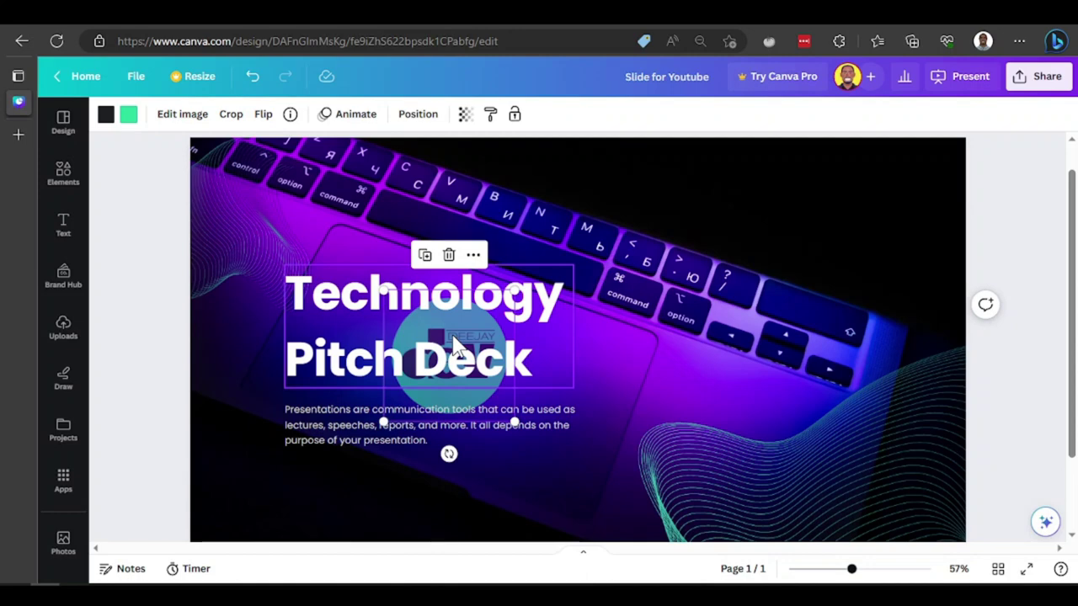
{"action": "key", "text": "ctrl+]"}
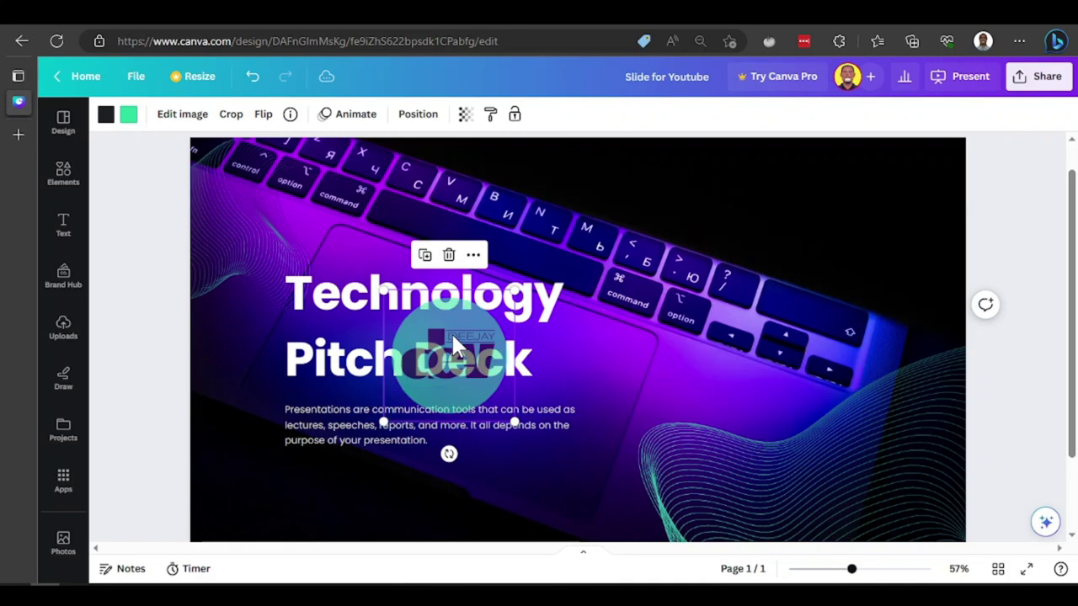
Return the dev logo to the slide's upper-right corner and make it smaller.
{"action": "left_click_drag", "start_coordinate": [453, 324], "coordinate": [882, 179]}
{"action": "left_click_drag", "start_coordinate": [943, 142], "coordinate": [909, 175]}
{"action": "left_click_drag", "start_coordinate": [864, 224], "coordinate": [882, 200]}
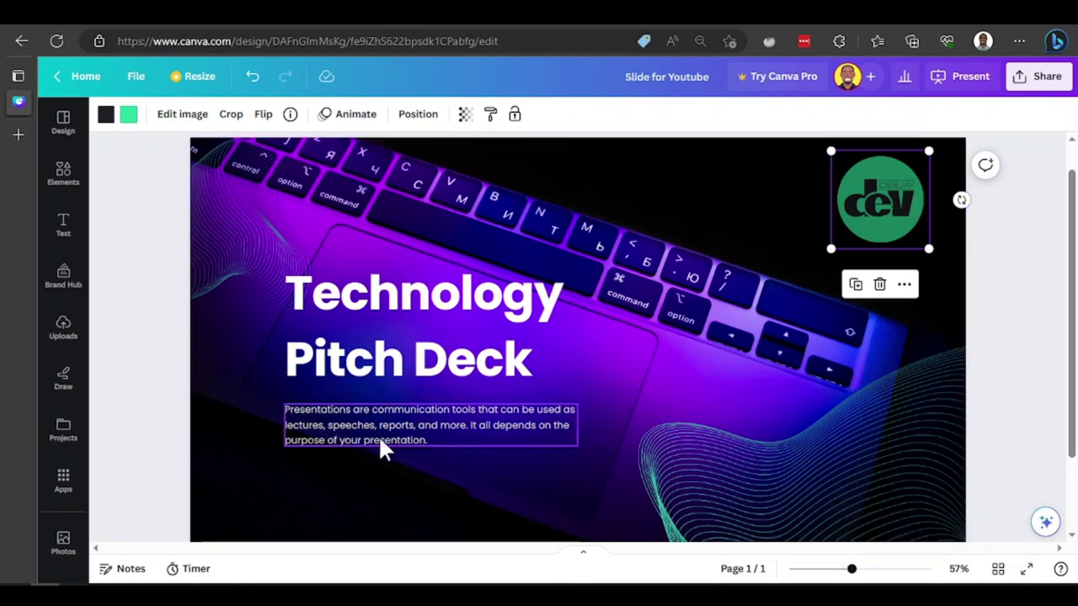
Check the layout of the first page and select its green dev logo.
{"action": "left_click", "coordinate": [810, 212]}
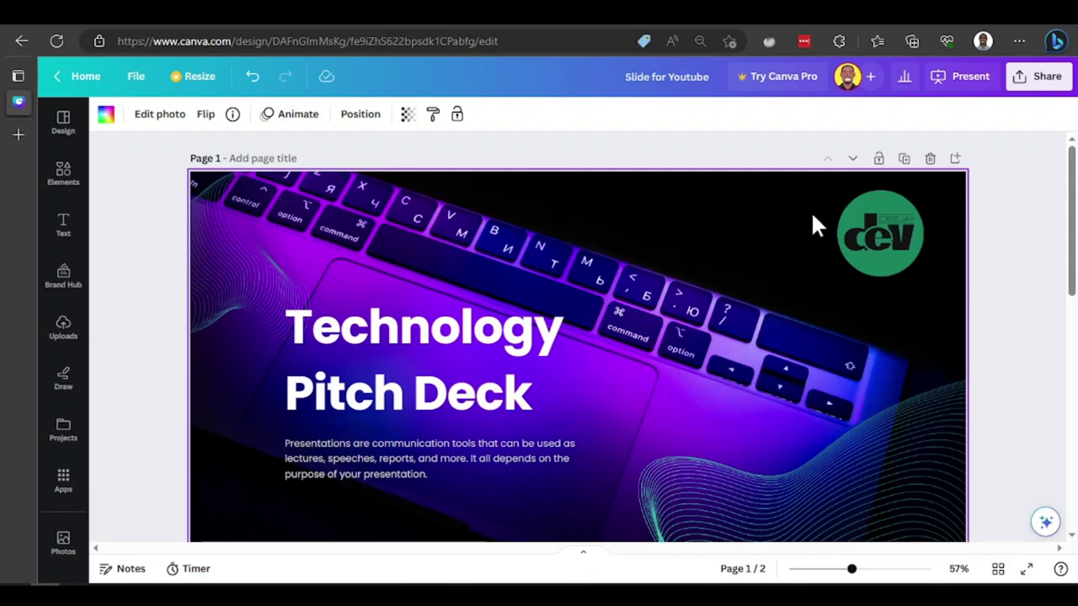
{"action": "scroll", "coordinate": [813, 221], "scroll_direction": "down", "scroll_amount": 3}
{"action": "scroll", "coordinate": [813, 220], "scroll_direction": "up", "scroll_amount": 3}
{"action": "left_click", "coordinate": [813, 221]}
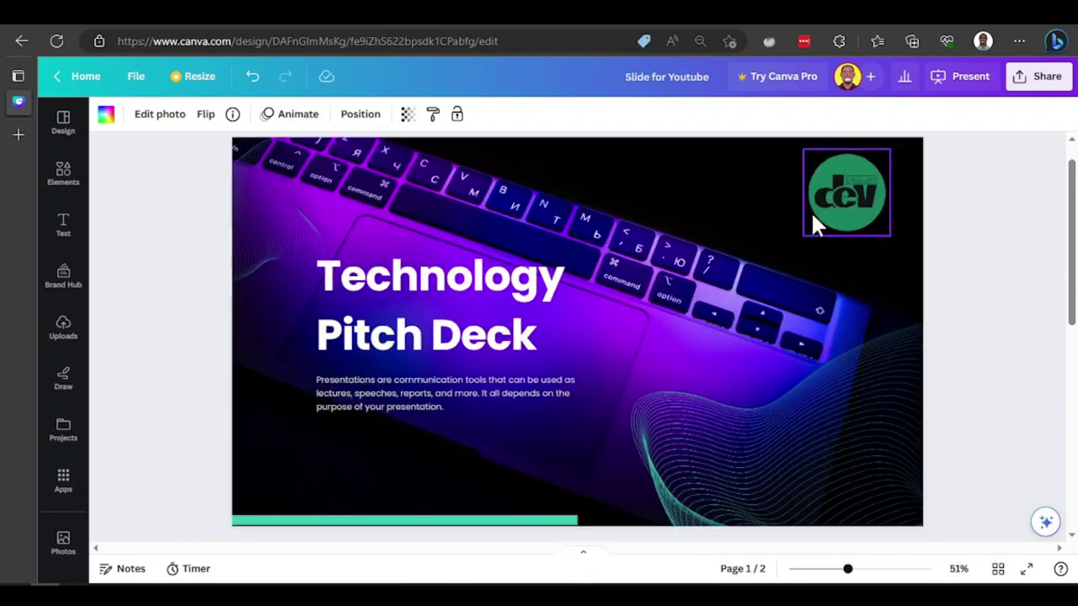
{"action": "left_click", "coordinate": [844, 202]}
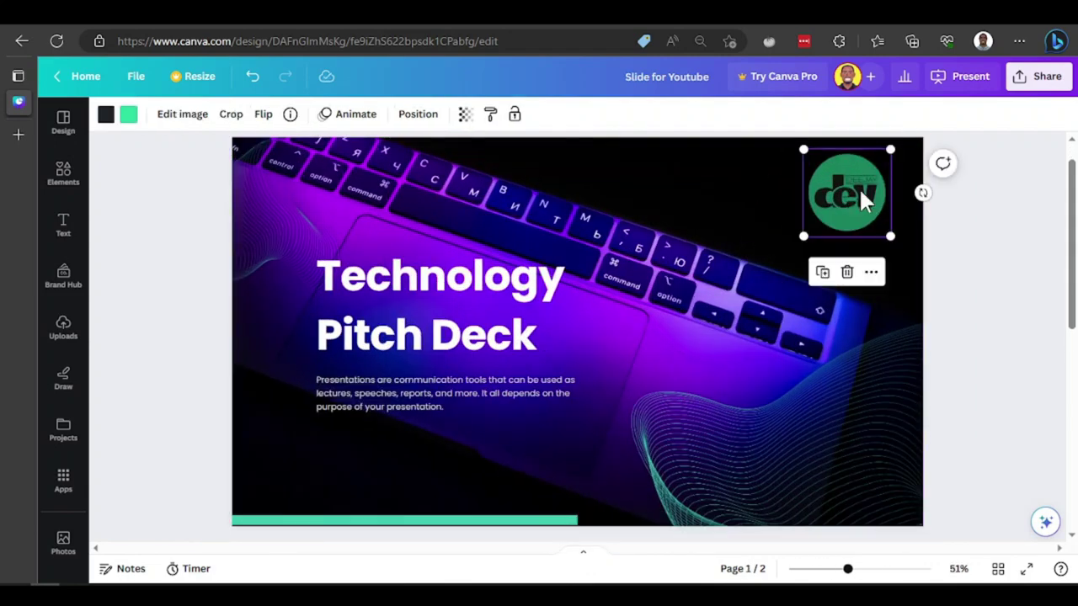